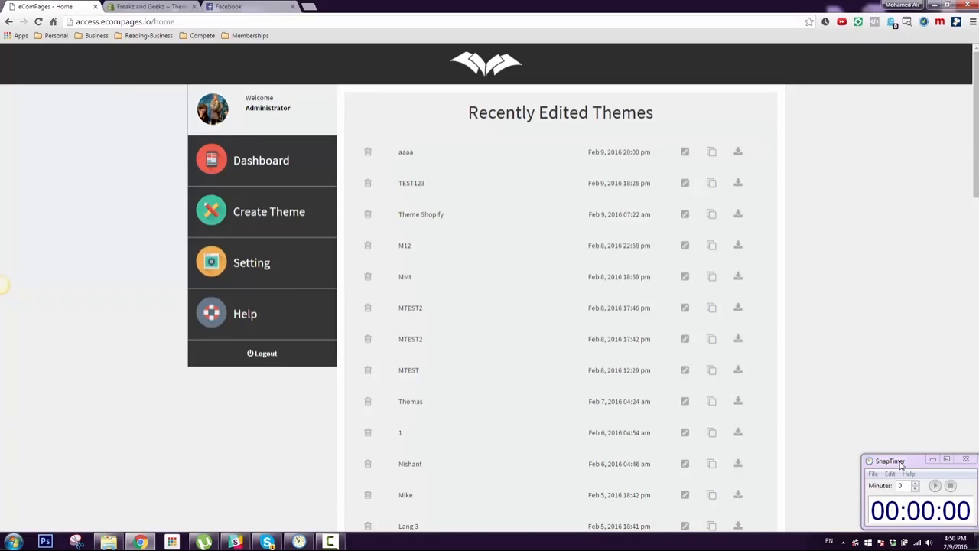
# Step: Start the timer and create a new theme named "Alaways Listen To Mo"
pyautogui.click(936, 487)
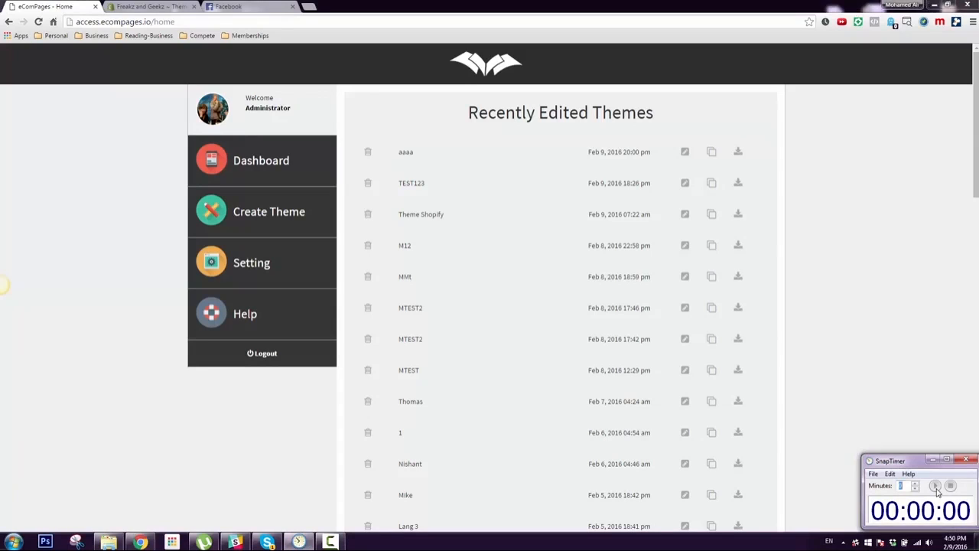
pyautogui.click(245, 216)
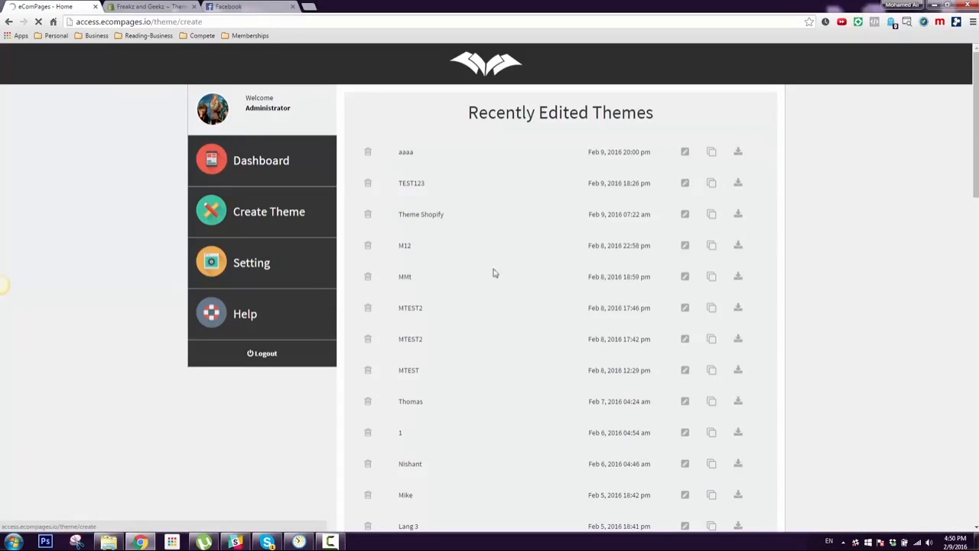
pyautogui.click(484, 232)
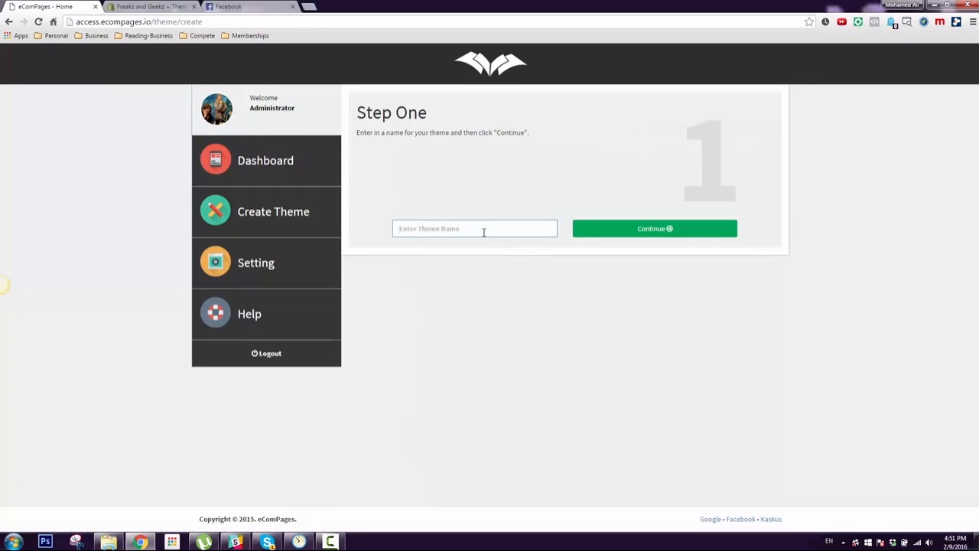
pyautogui.write('Alawys Listen To Mo')
pyautogui.click(414, 229)
pyautogui.write('ays Listen To Mo')
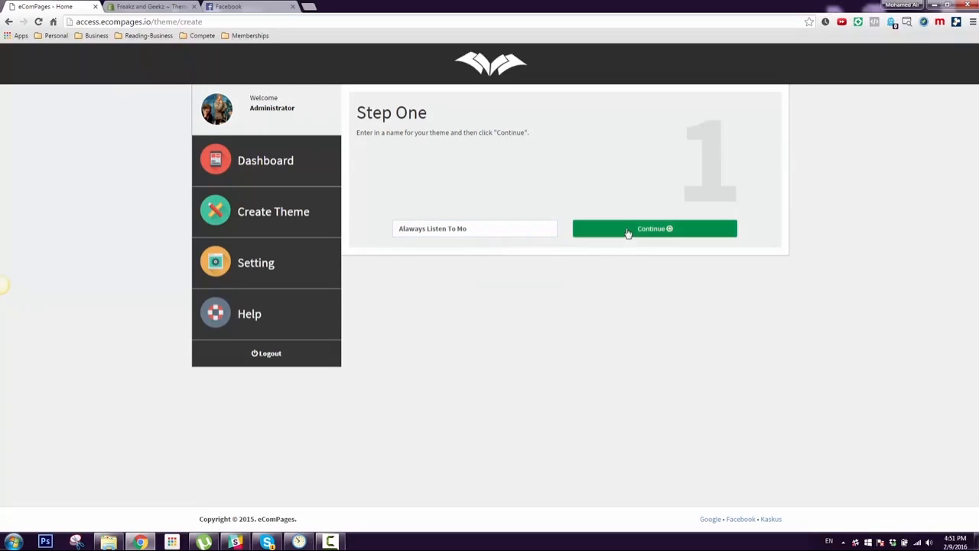
pyautogui.click(612, 235)
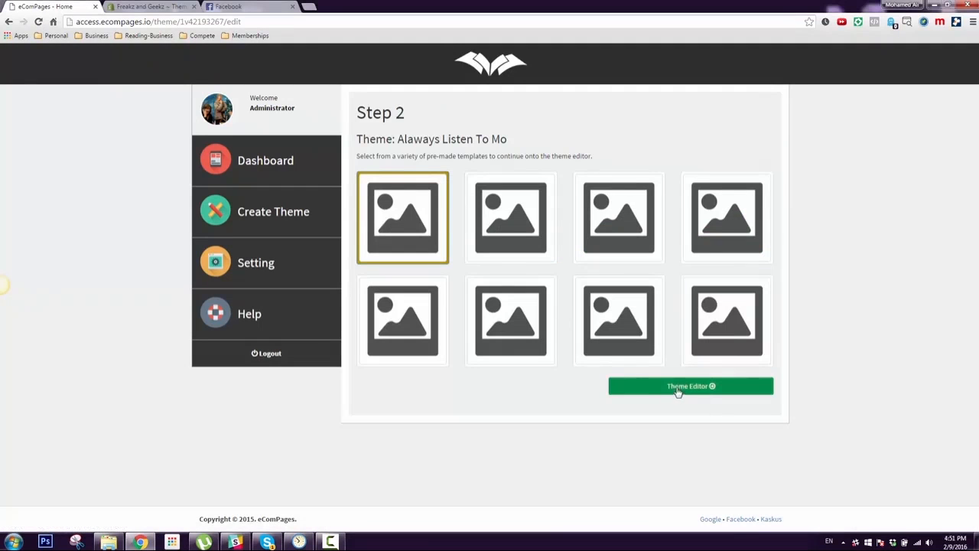
# Step: Open the new theme in the theme editor with the preselected template and add a one-column row to the full-width header section
pyautogui.click(674, 387)
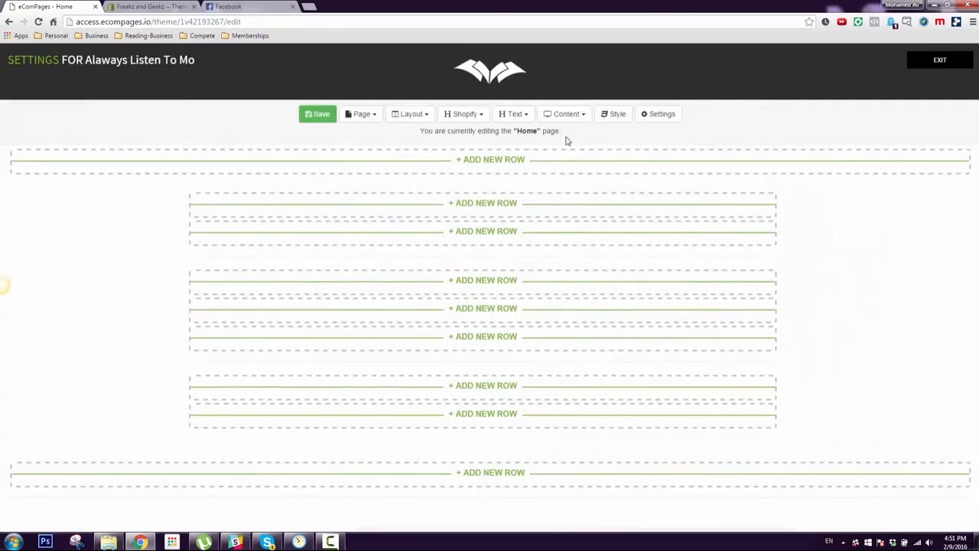
pyautogui.click(489, 162)
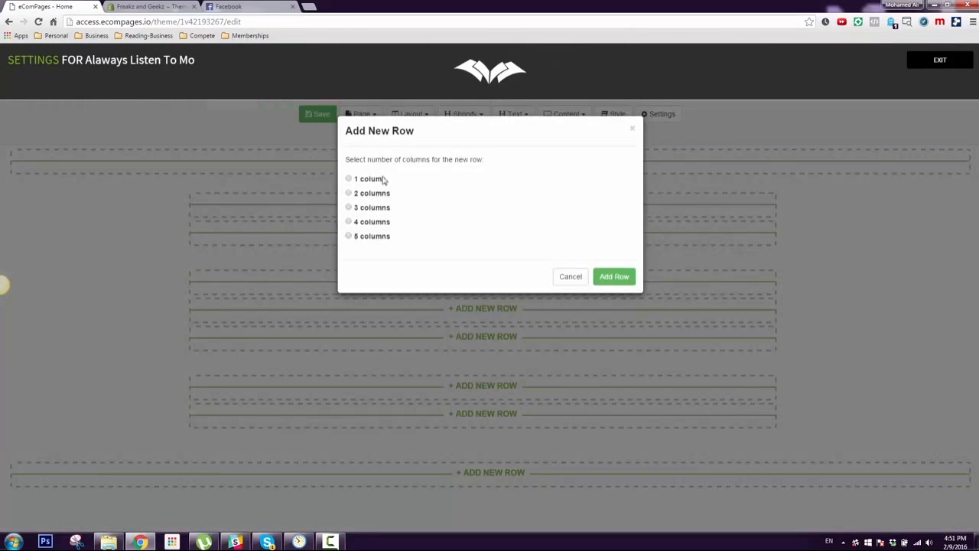
pyautogui.click(619, 277)
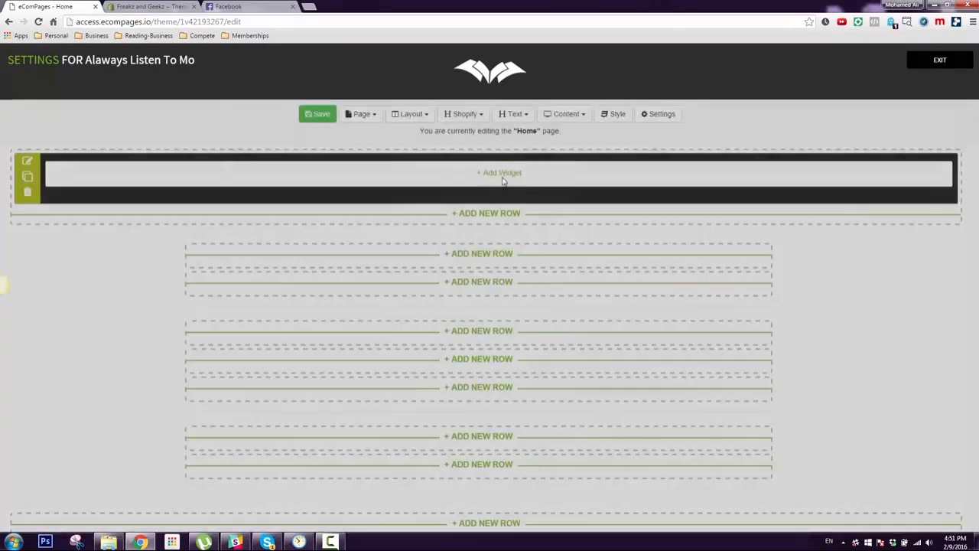
# Step: Add a Header widget and a Main Menu widget below it to the header row
pyautogui.click(503, 174)
pyautogui.click(387, 217)
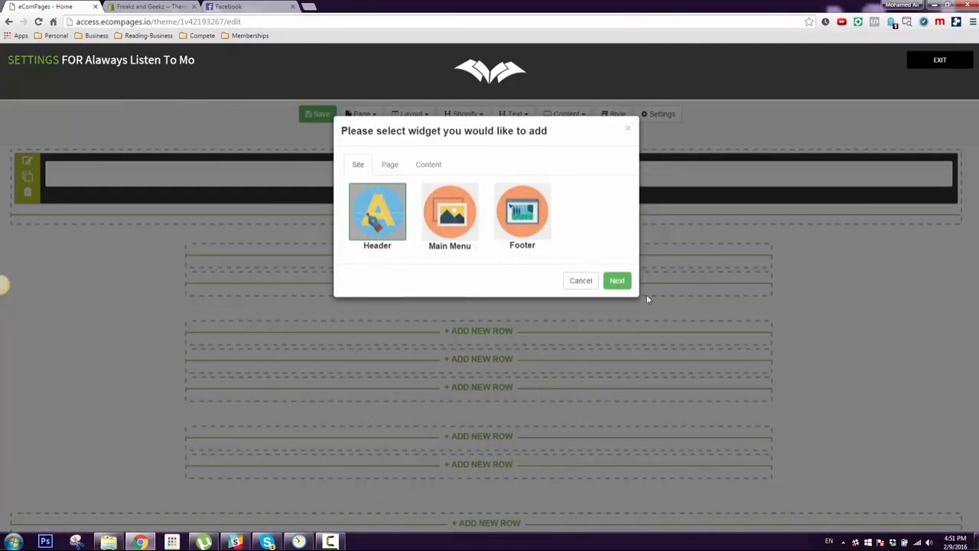
pyautogui.click(618, 280)
pyautogui.click(493, 251)
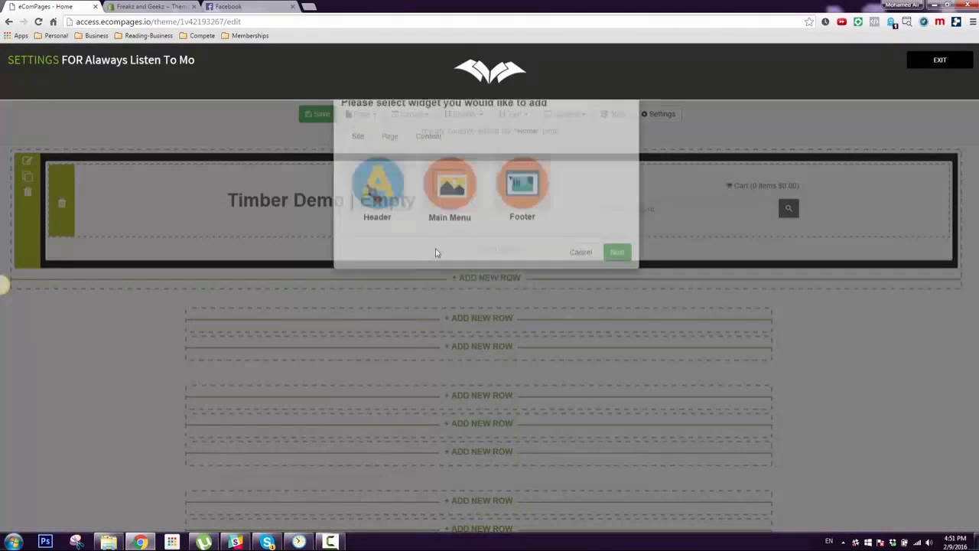
pyautogui.click(450, 219)
pyautogui.click(617, 282)
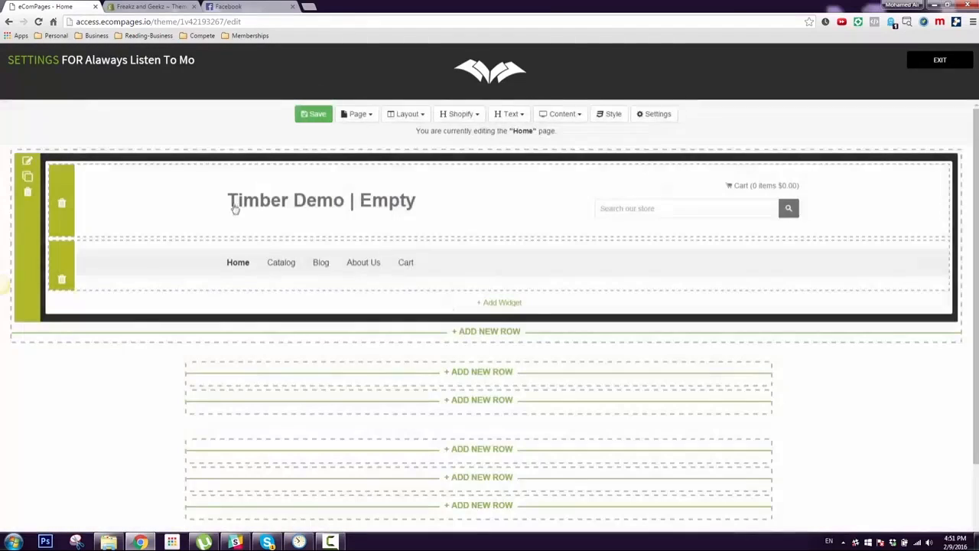
# Step: Add a one-column row to the first content section below the header and place a Products Collection 1 widget in it
pyautogui.scroll(-2, 59, 295)
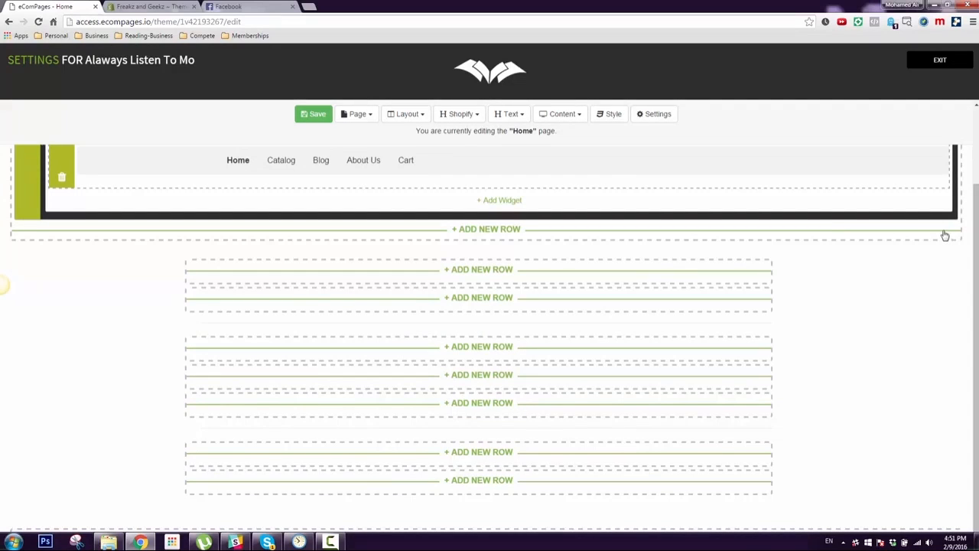
pyautogui.click(474, 270)
pyautogui.click(617, 277)
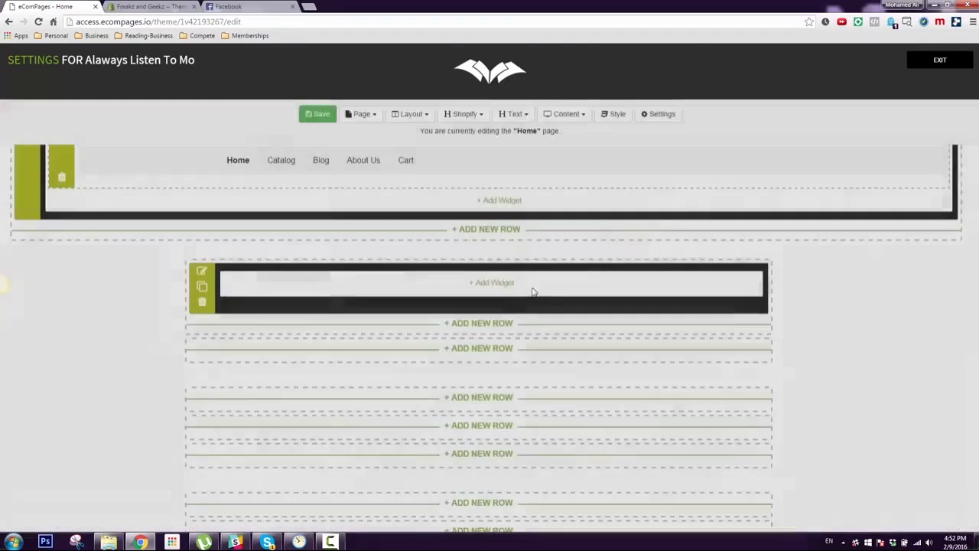
pyautogui.click(489, 285)
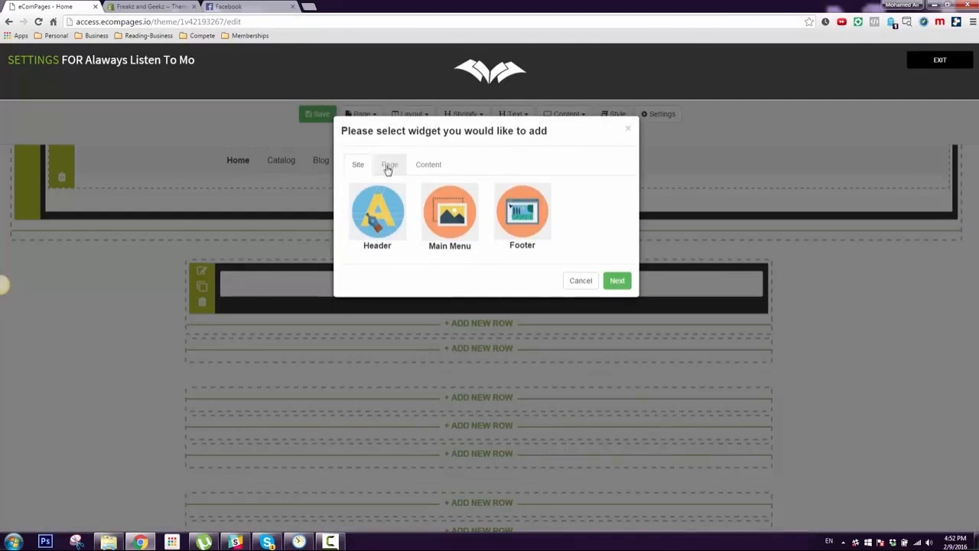
pyautogui.click(389, 173)
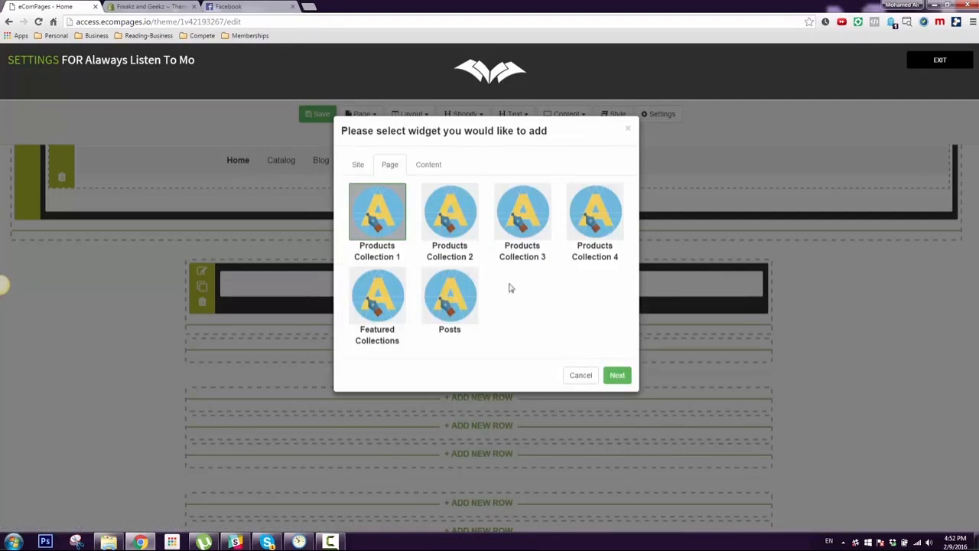
pyautogui.click(618, 375)
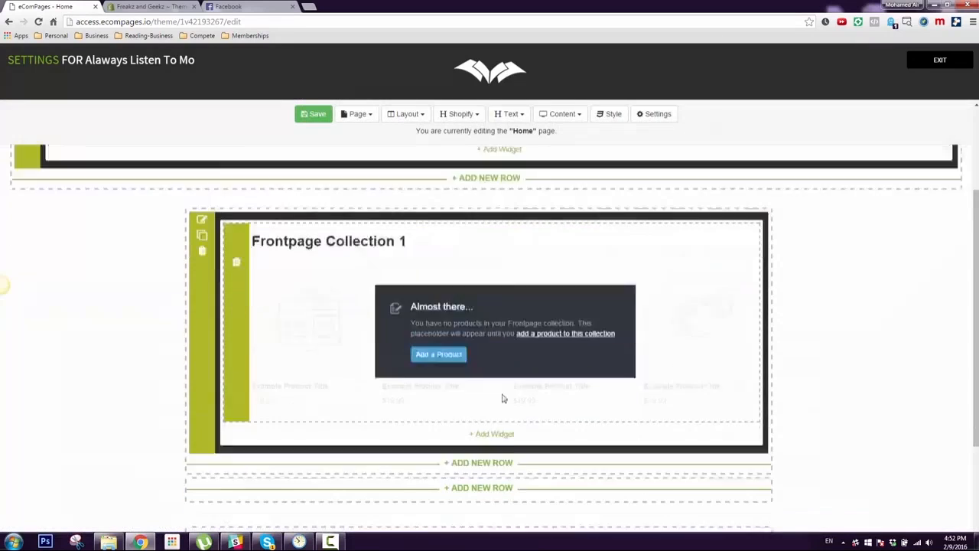
# Step: Add the Products Collection 2 and Products Collection 3 widgets below the first collection in the same row
pyautogui.click(501, 386)
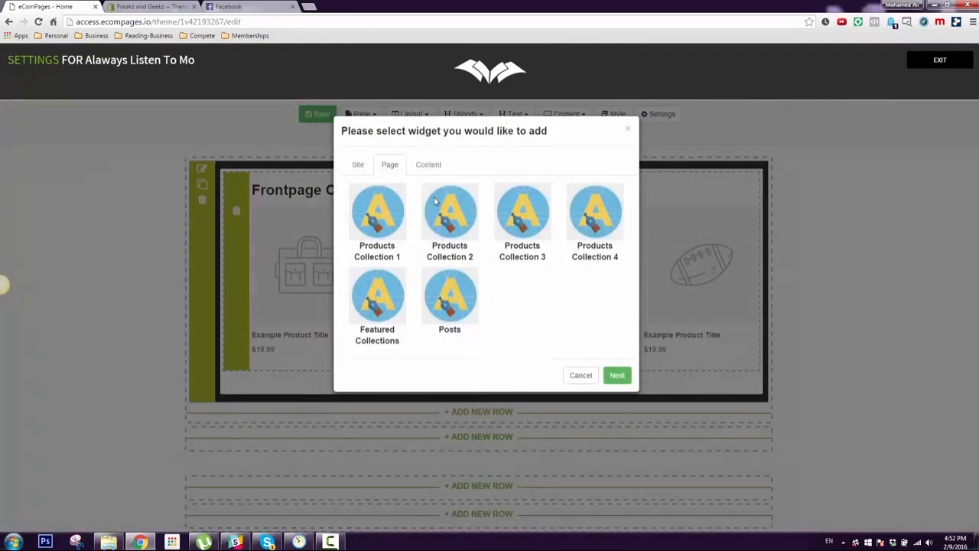
pyautogui.click(440, 204)
pyautogui.click(615, 375)
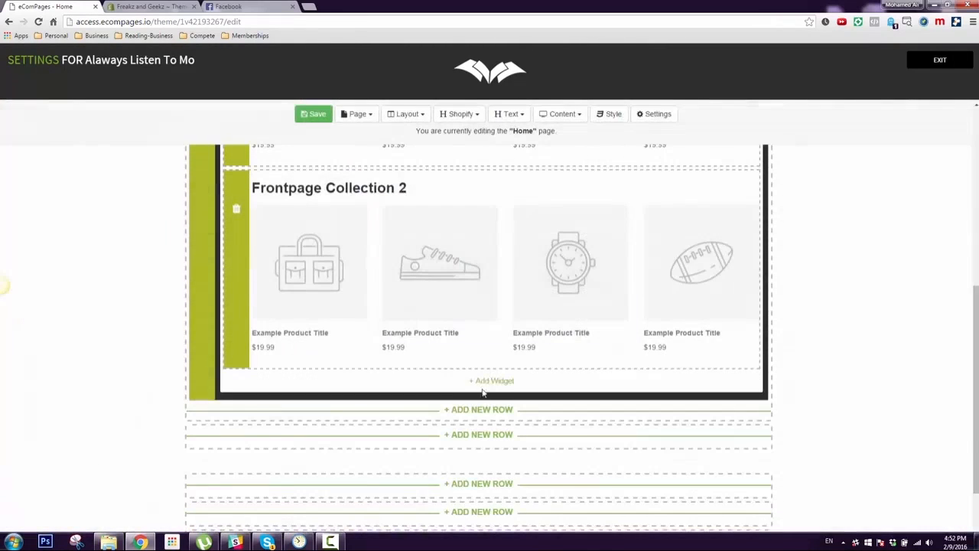
pyautogui.click(492, 383)
pyautogui.click(524, 211)
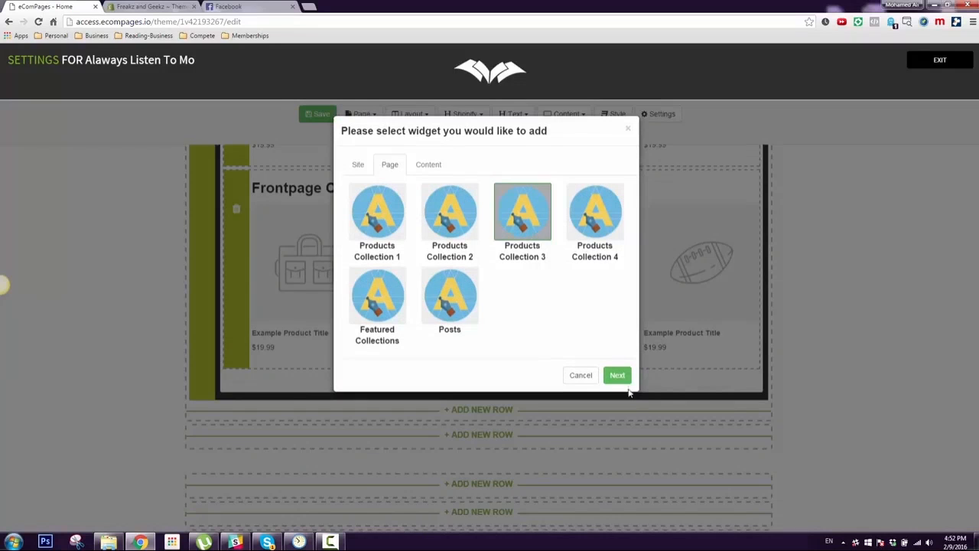
pyautogui.click(617, 375)
# Step: Add a Featured Collections widget below the third product collection
pyautogui.scroll(-3, 497, 336)
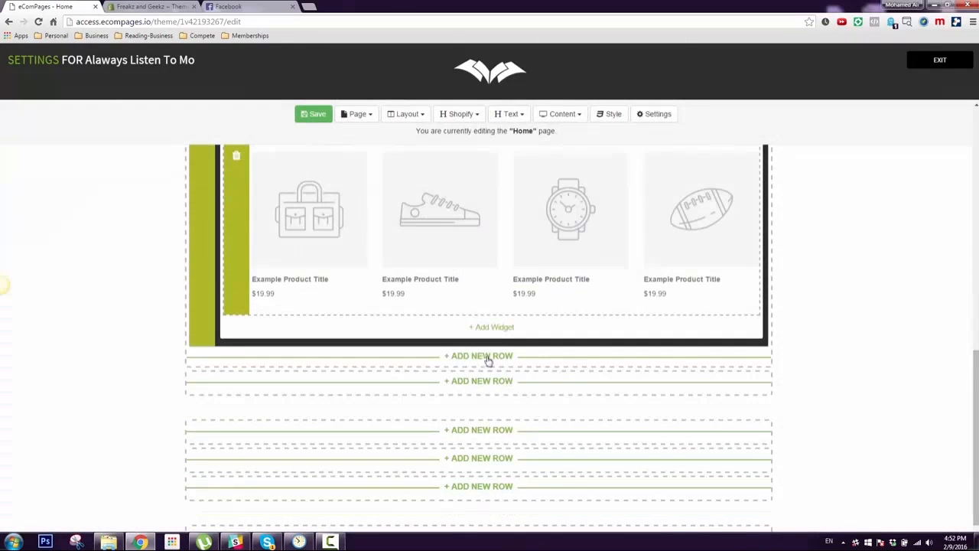
pyautogui.click(494, 327)
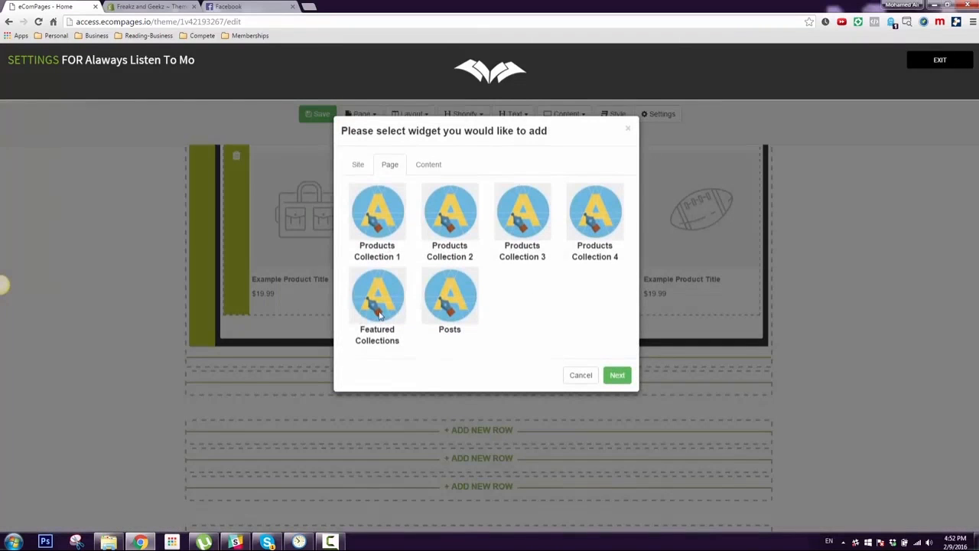
pyautogui.click(379, 314)
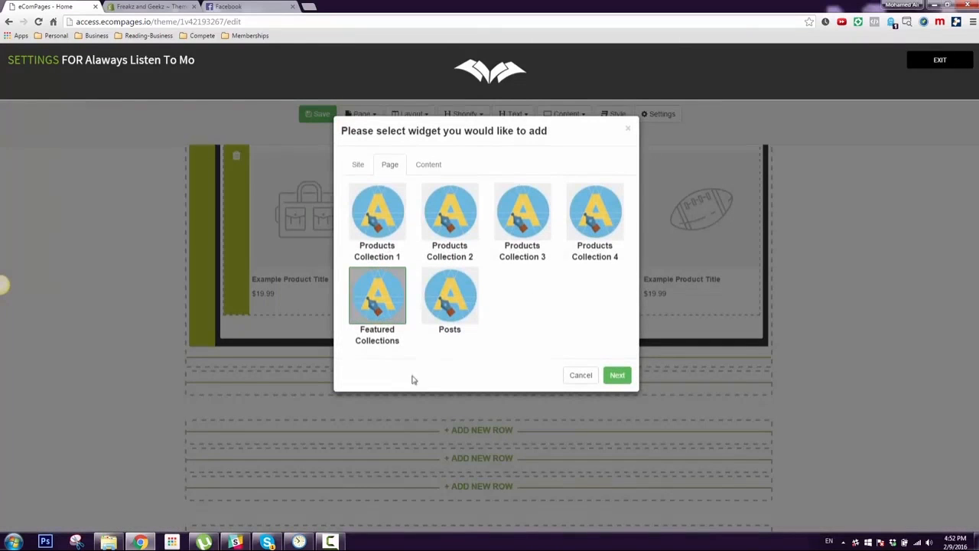
pyautogui.click(617, 375)
# Step: Look over the added collection widgets and the available content widgets such as Text, Image, Video and WYSIWYG
pyautogui.scroll(-3, 467, 356)
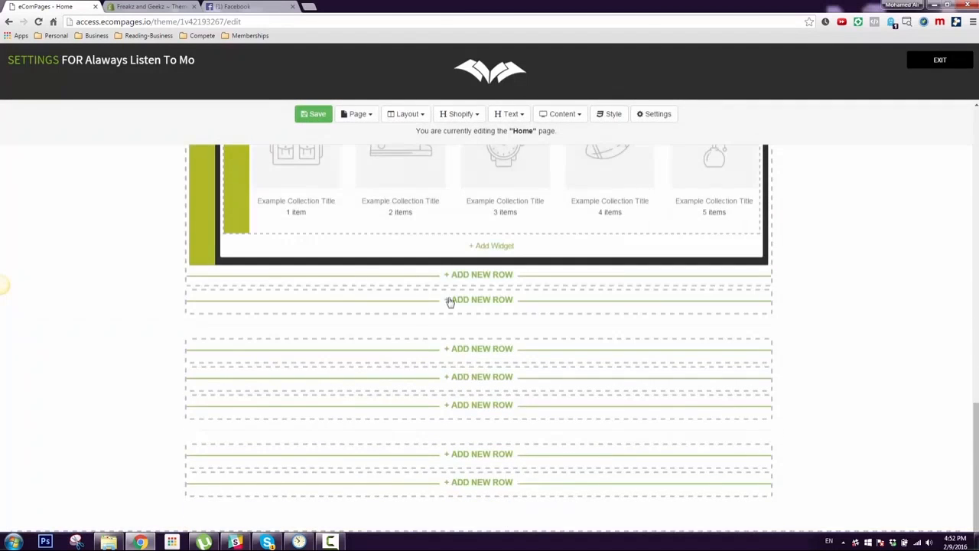
pyautogui.scroll(5, 451, 302)
pyautogui.scroll(2, 494, 320)
pyautogui.scroll(-3, 475, 273)
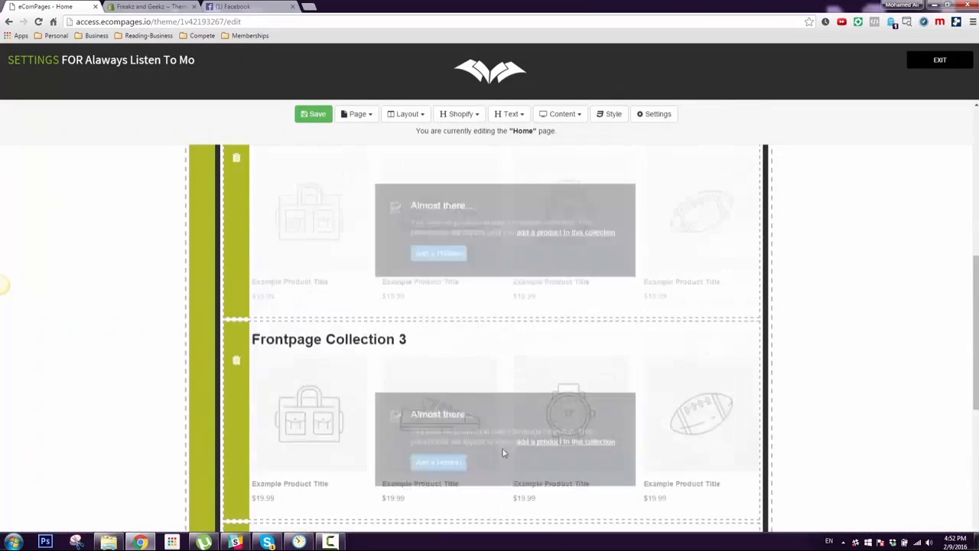
pyautogui.scroll(-3, 436, 396)
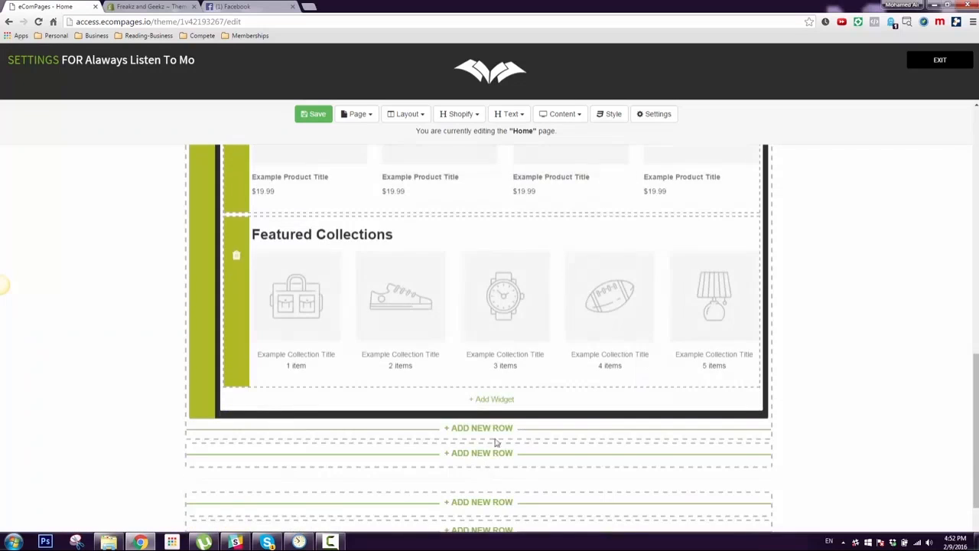
pyautogui.click(498, 400)
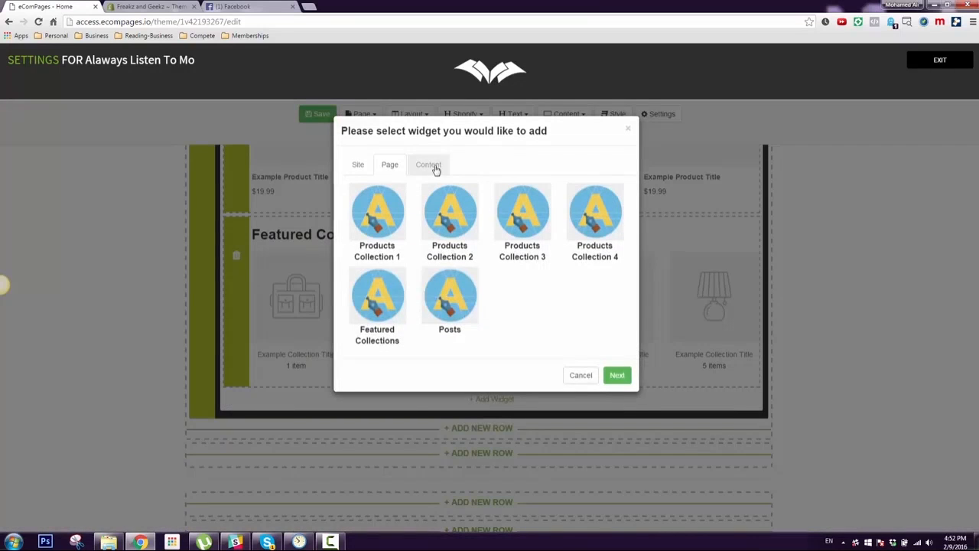
pyautogui.click(433, 167)
pyautogui.click(457, 248)
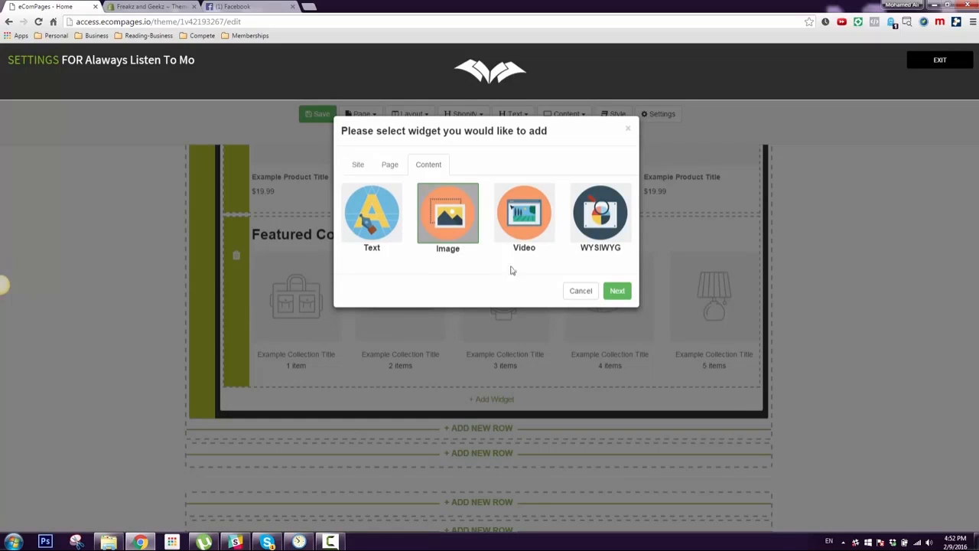
pyautogui.click(572, 297)
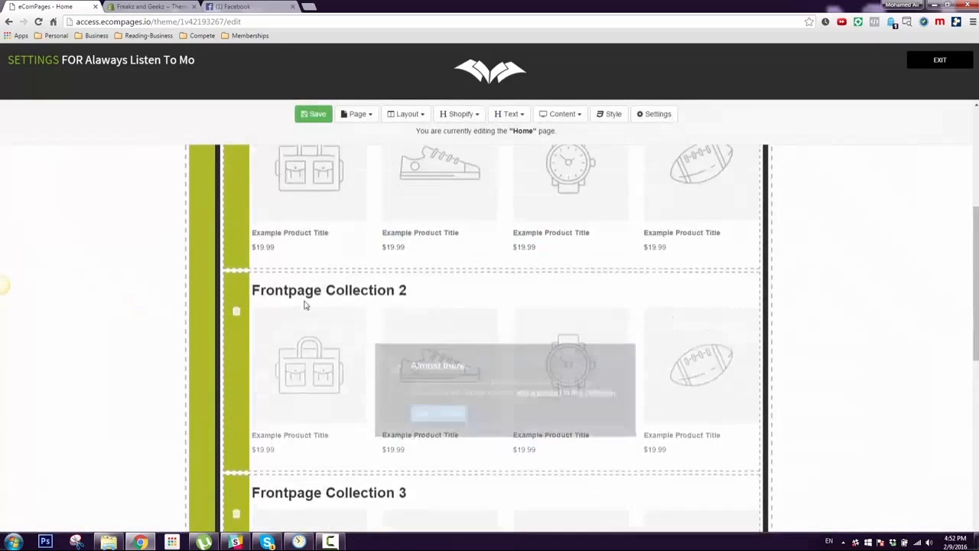
# Step: Try reordering the collection widgets within the row by moving one up and one back down
pyautogui.moveTo(239, 448); pyautogui.dragTo(236, 230)
pyautogui.scroll(-4, 323, 400)
pyautogui.moveTo(244, 185); pyautogui.dragTo(241, 388)
# Step: Add a one-column row to the full-width section at the end of the page and place a Footer widget in it
pyautogui.scroll(-10, 428, 299)
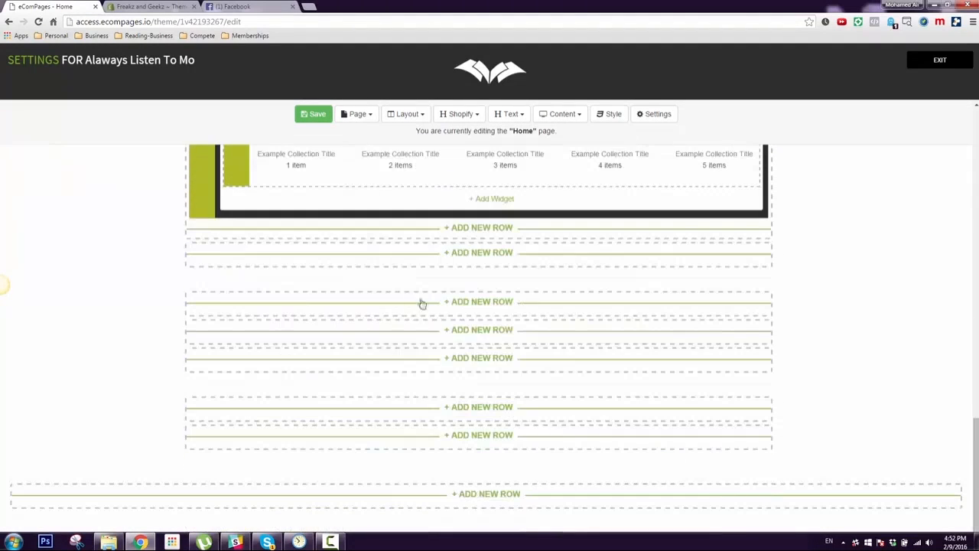
pyautogui.click(487, 495)
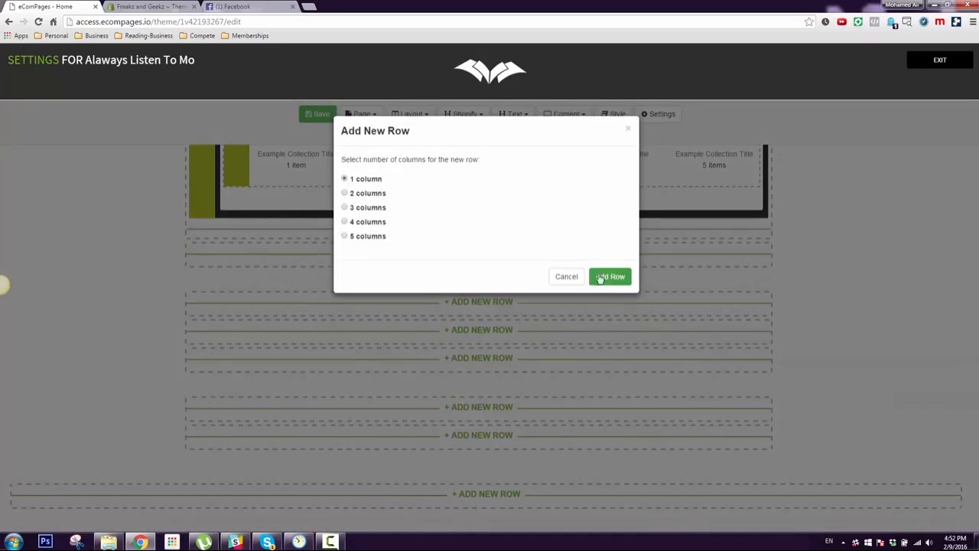
pyautogui.click(601, 277)
pyautogui.click(501, 507)
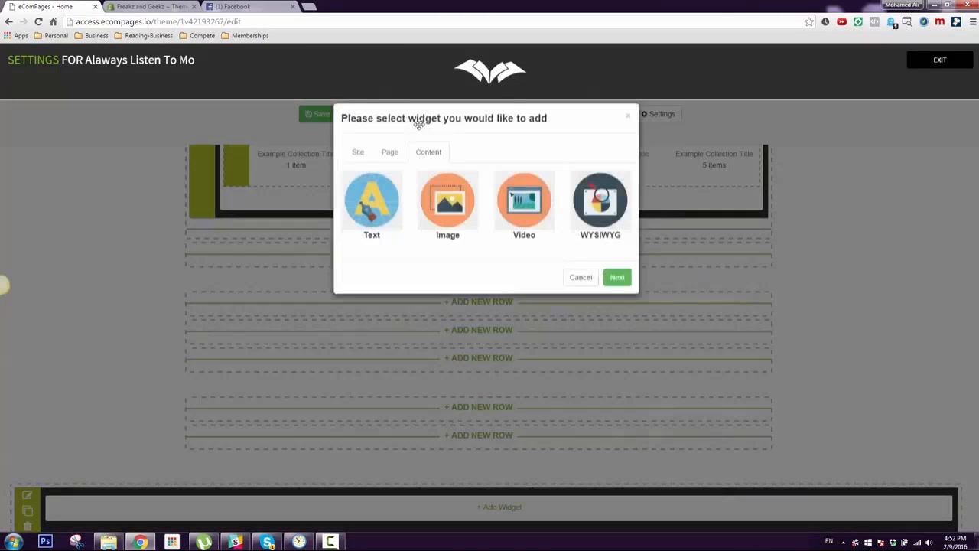
pyautogui.click(358, 165)
pyautogui.click(524, 214)
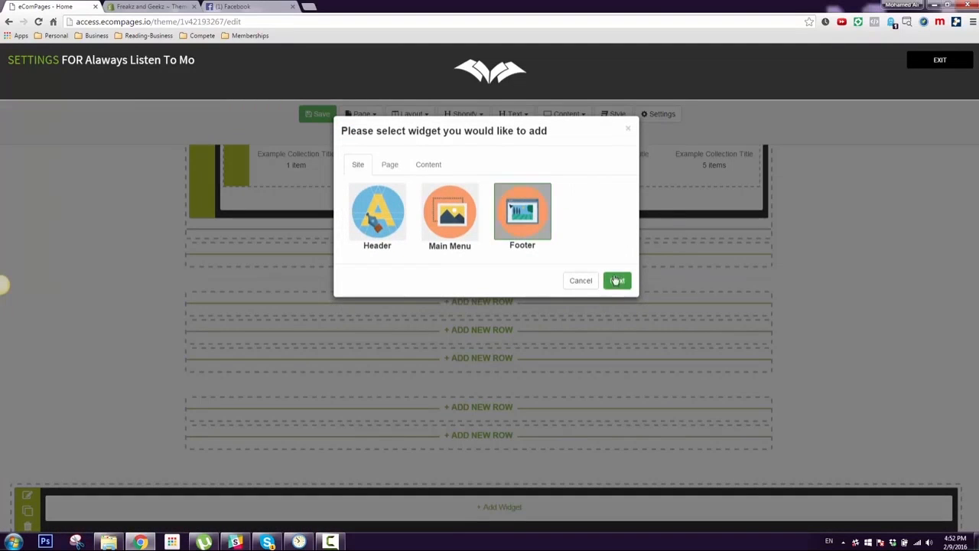
pyautogui.click(616, 280)
# Step: Save the theme's Home page and check the elapsed time in SnapTimer
pyautogui.scroll(-3, 523, 364)
pyautogui.scroll(10, 360, 250)
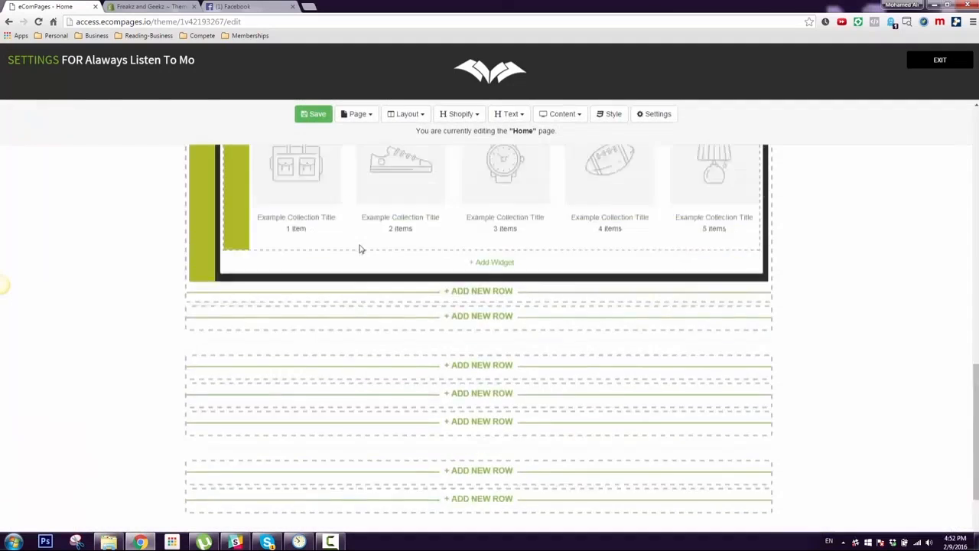
pyautogui.click(322, 118)
pyautogui.click(301, 542)
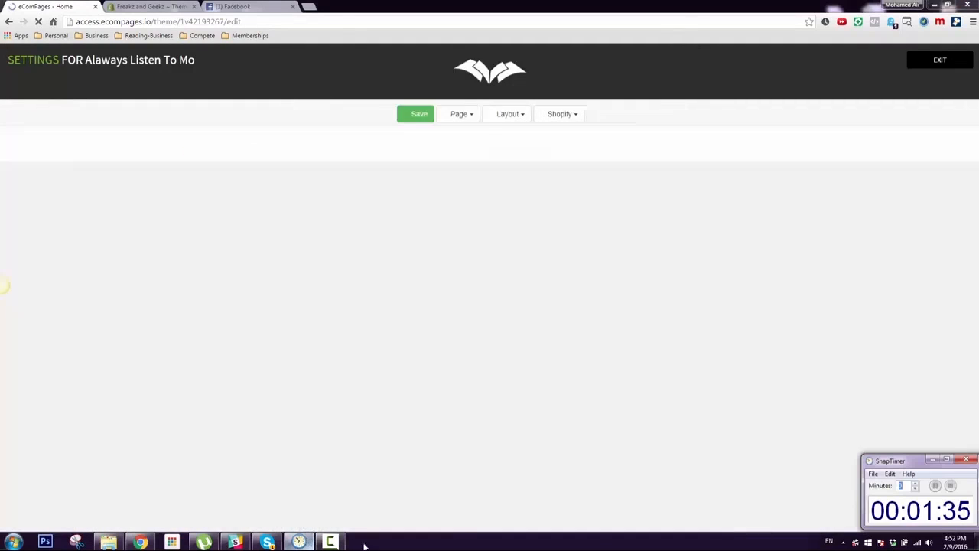
pyautogui.click(839, 400)
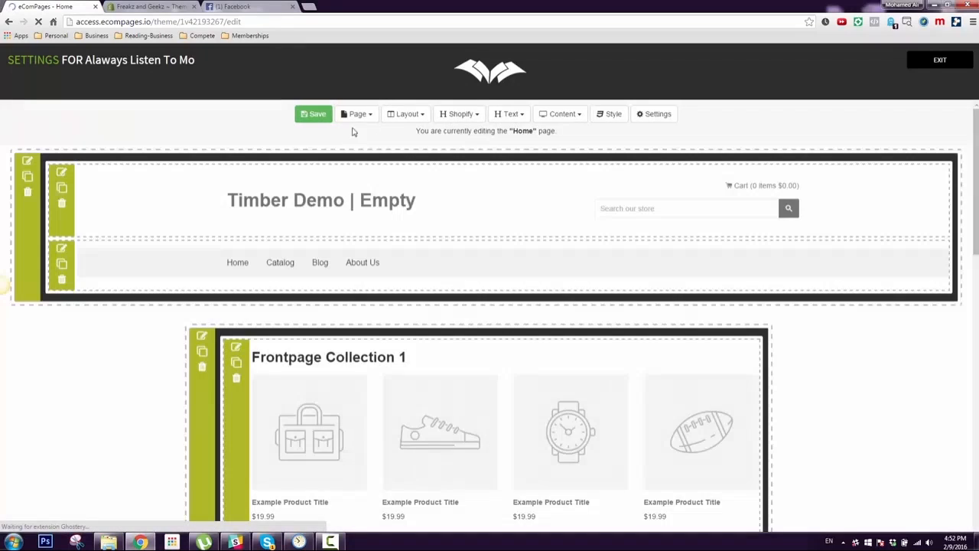
# Step: Switch to the theme's Product page and add a one-column row to the first full-width section
pyautogui.click(361, 116)
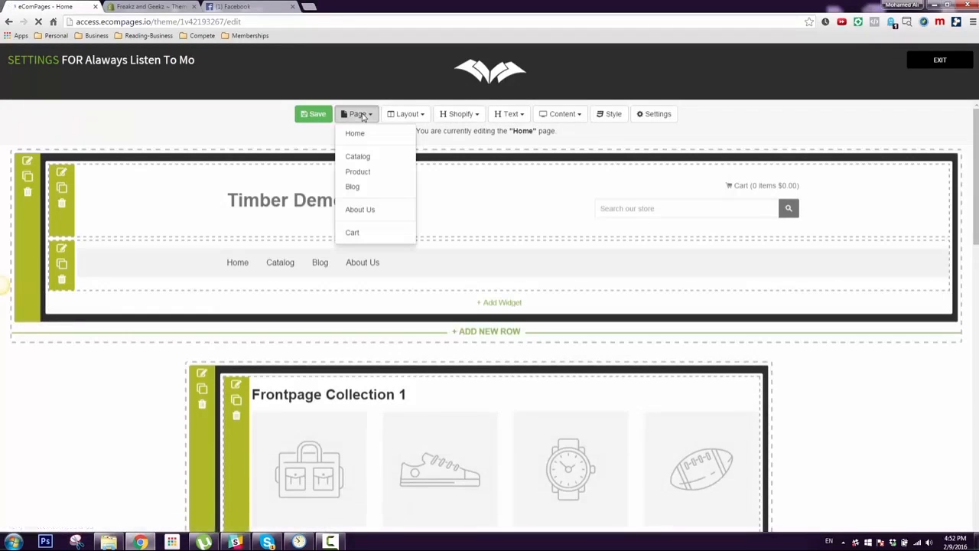
pyautogui.click(357, 170)
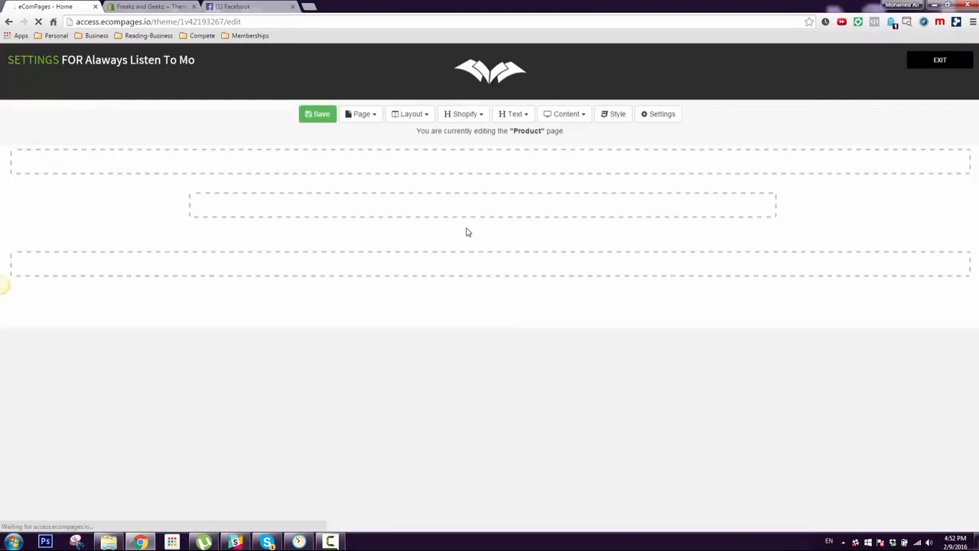
pyautogui.click(505, 162)
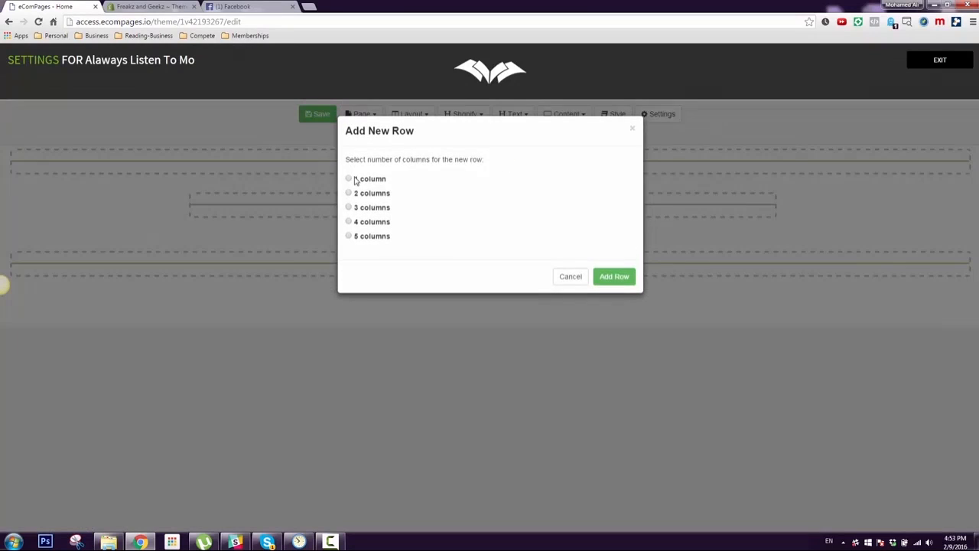
pyautogui.click(613, 278)
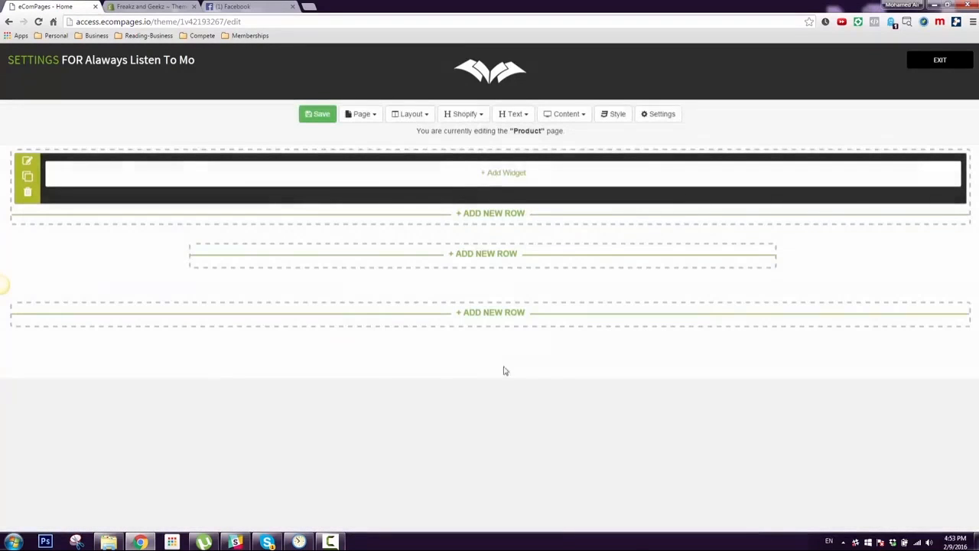
# Step: Place a Header widget and a Main Menu widget below it in the new one-column row
pyautogui.click(496, 175)
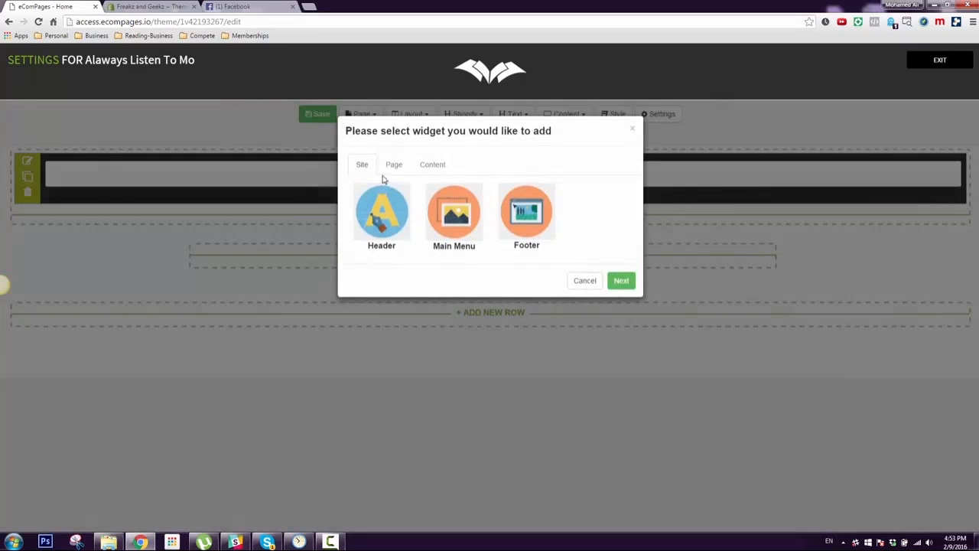
pyautogui.click(385, 232)
pyautogui.click(620, 280)
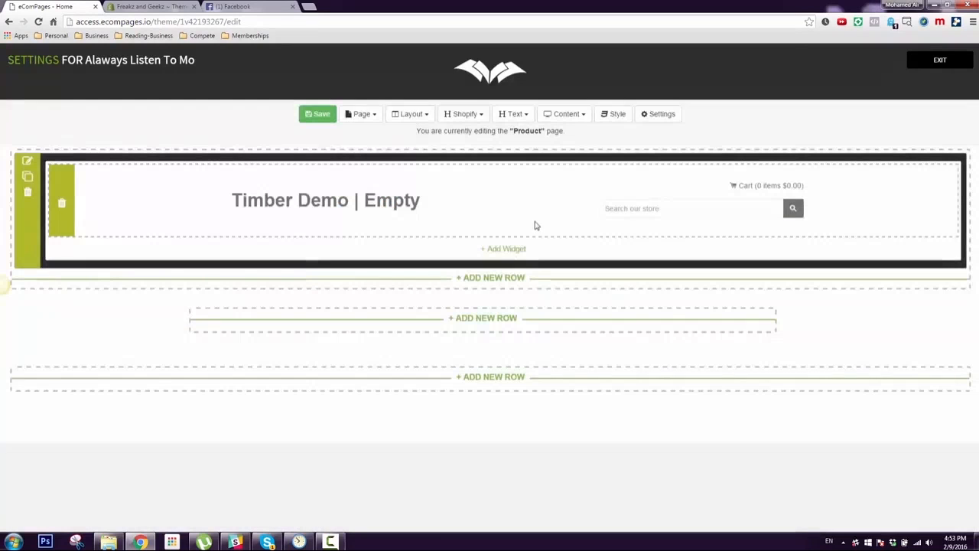
pyautogui.click(495, 251)
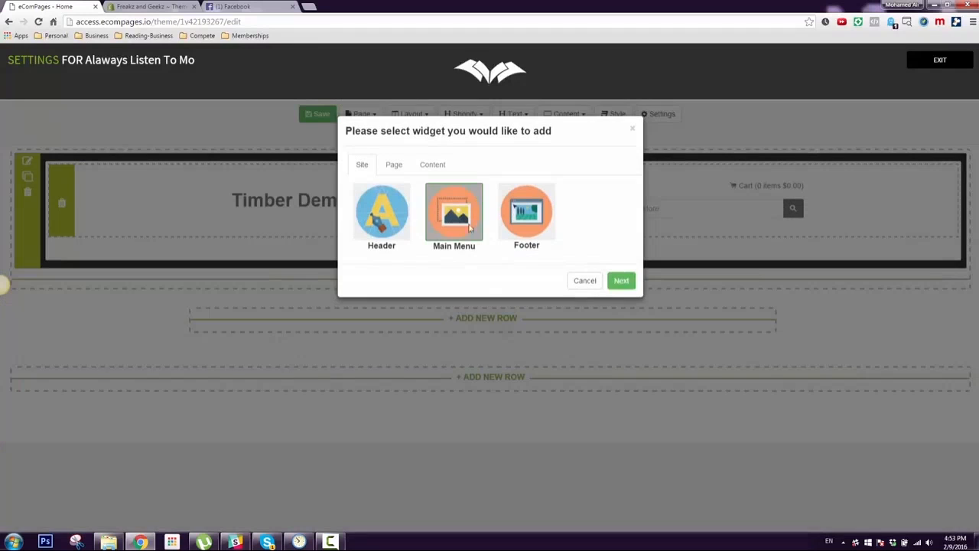
pyautogui.click(621, 280)
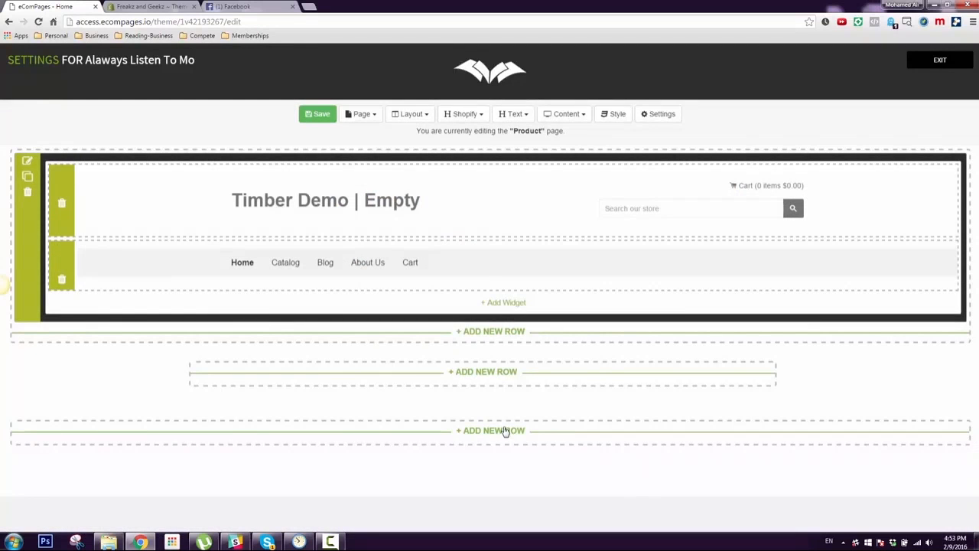
# Step: Add a one-column row to the last full-width section of the Product page and place a Footer widget in it
pyautogui.click(505, 433)
pyautogui.click(600, 291)
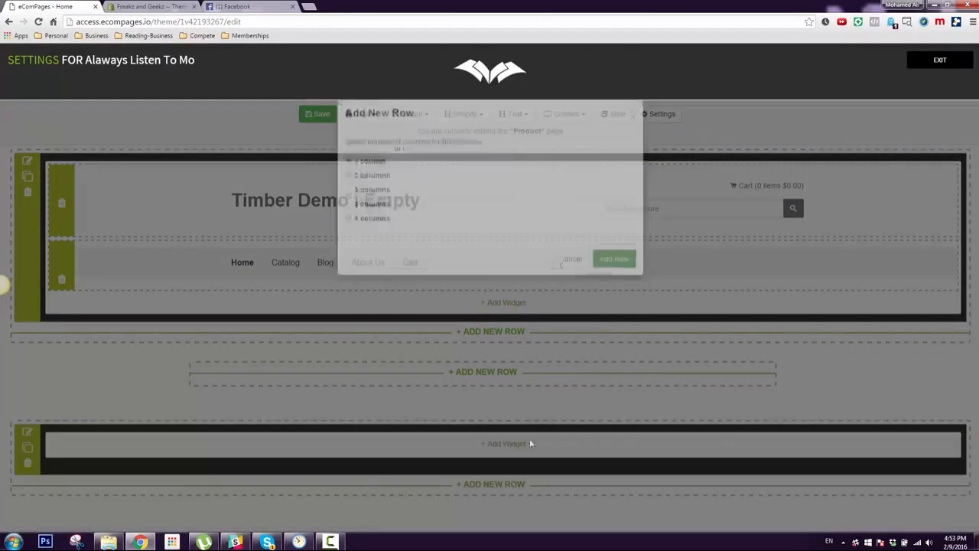
pyautogui.click(507, 444)
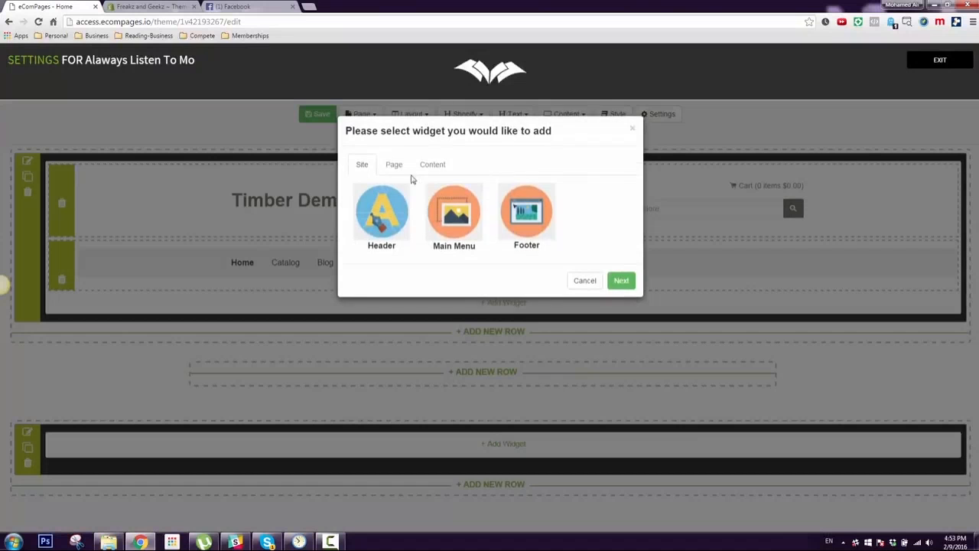
pyautogui.click(528, 222)
pyautogui.click(622, 280)
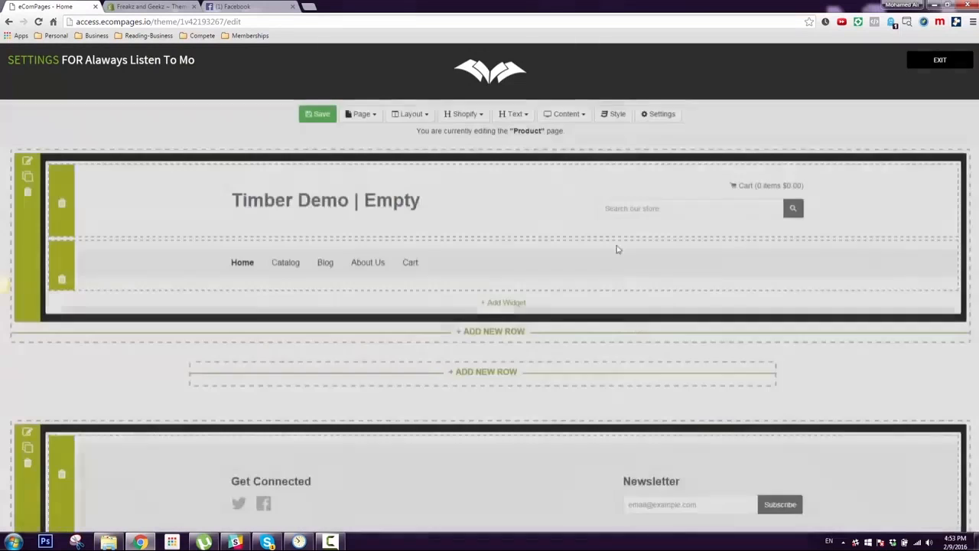
pyautogui.scroll(-2, 372, 166)
pyautogui.scroll(2, 354, 241)
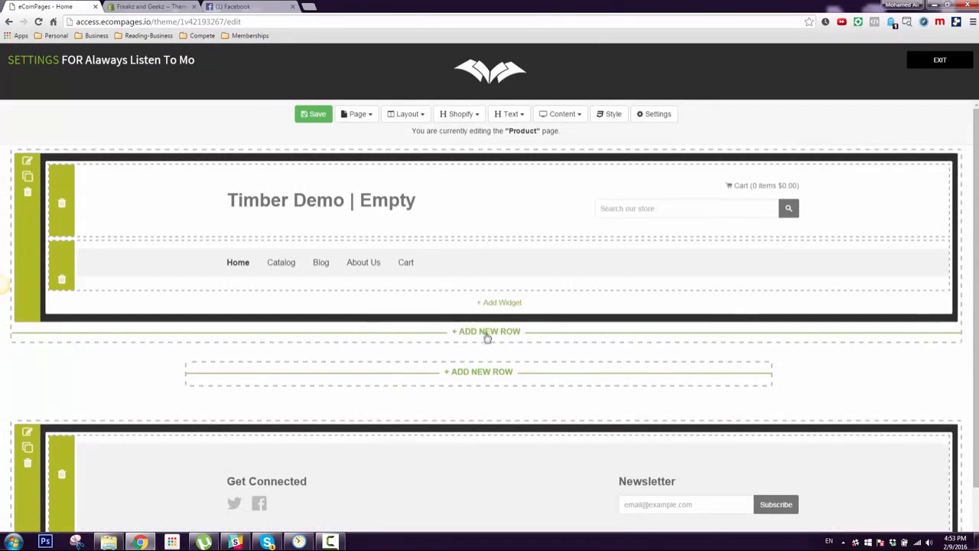
# Step: Add a two-column row to the middle section between the header and the footer
pyautogui.click(483, 372)
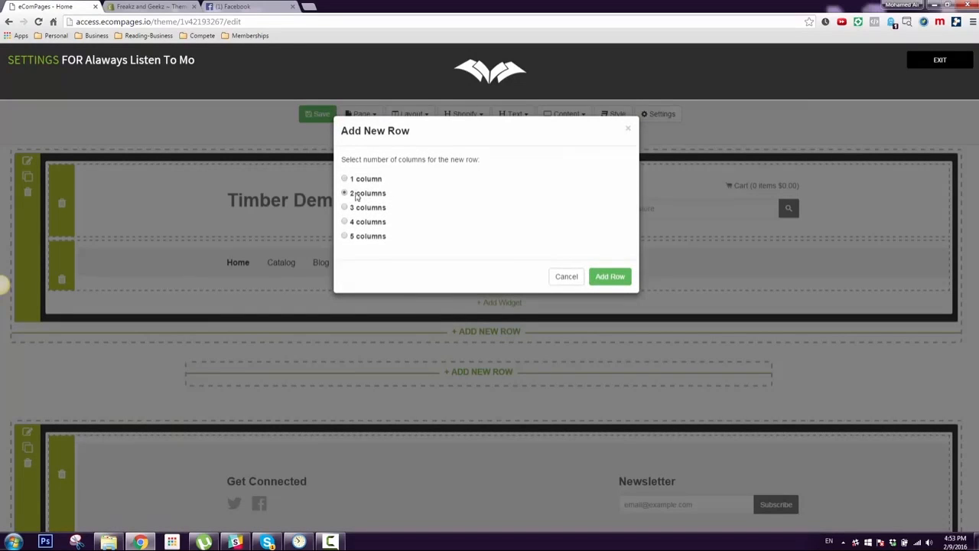
pyautogui.click(610, 276)
pyautogui.scroll(-2, 459, 306)
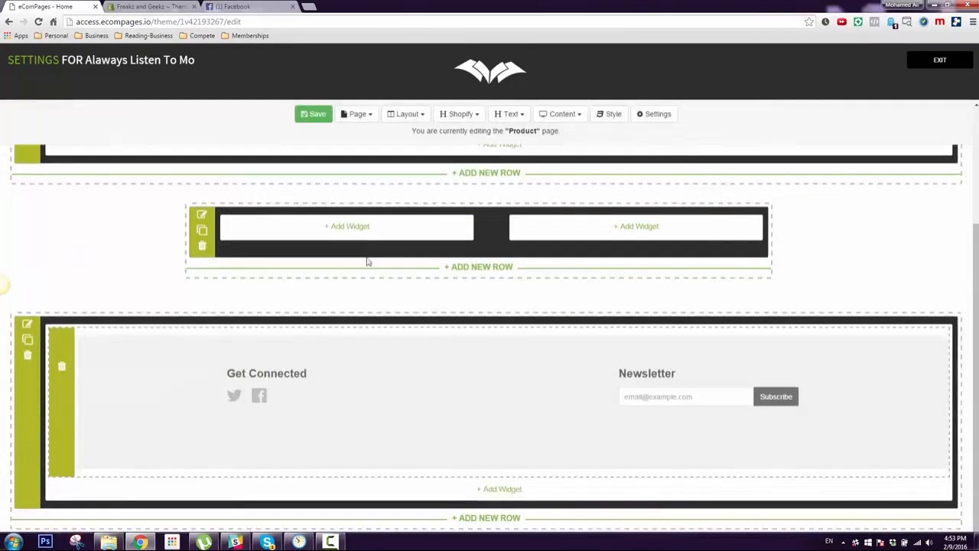
# Step: Place a product Name widget and an Image widget below it in the row's first column, keeping the default image settings
pyautogui.click(346, 229)
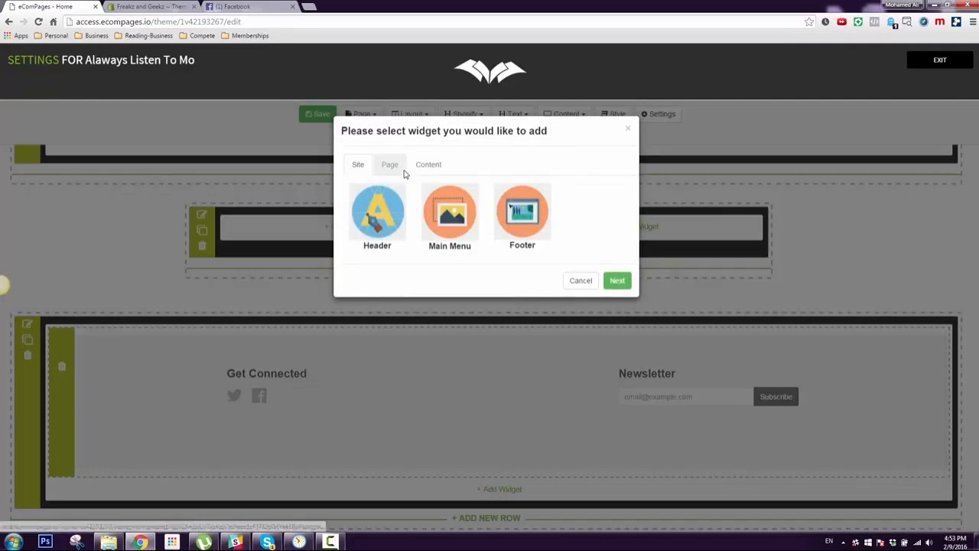
pyautogui.click(399, 167)
pyautogui.click(453, 214)
pyautogui.click(617, 436)
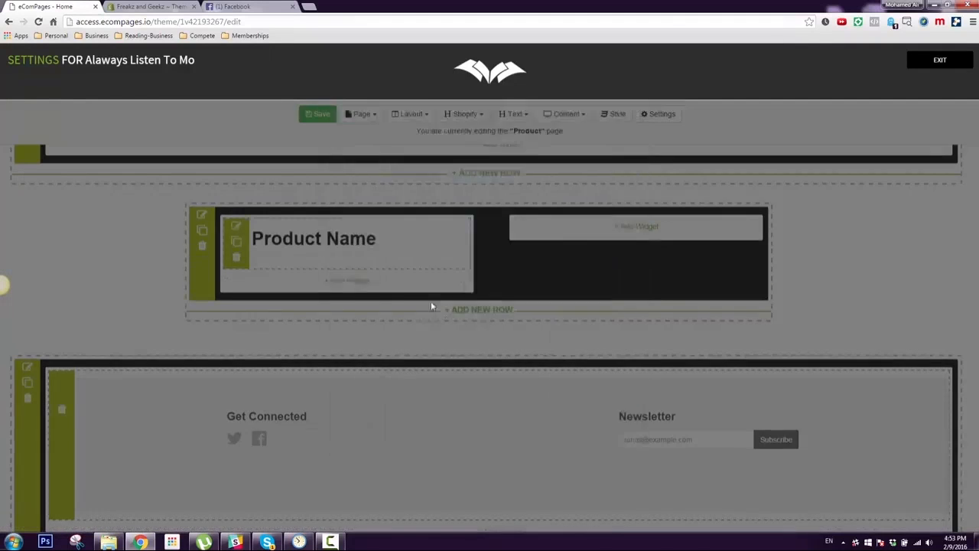
pyautogui.click(349, 282)
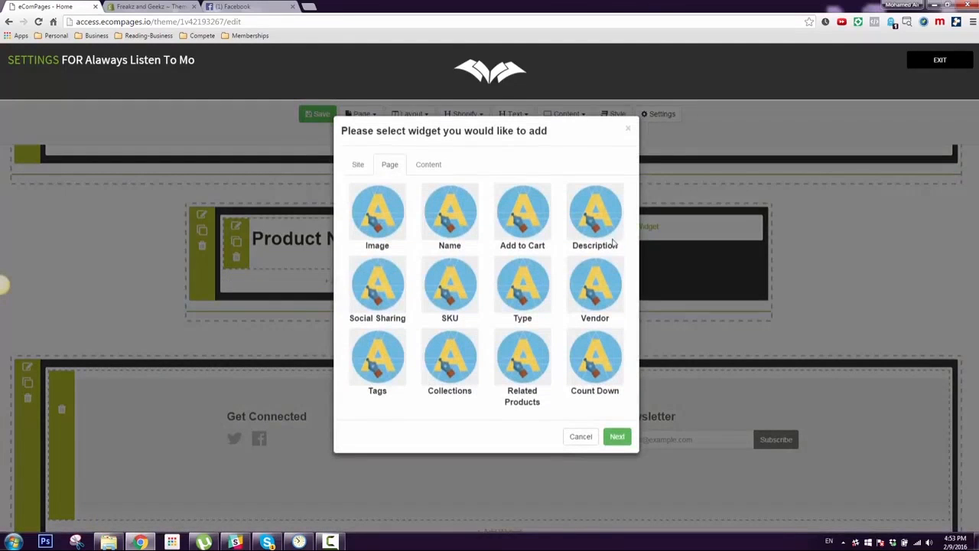
pyautogui.click(377, 215)
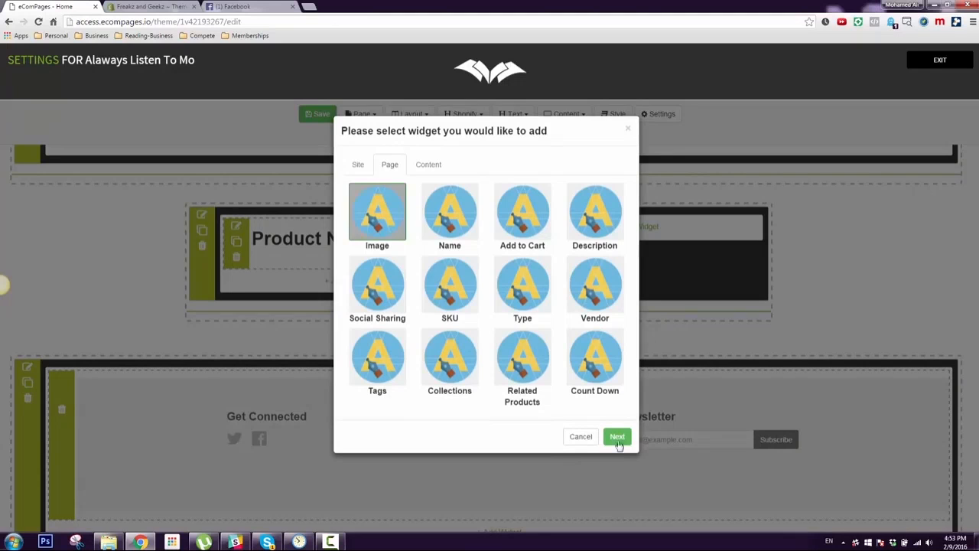
pyautogui.click(618, 436)
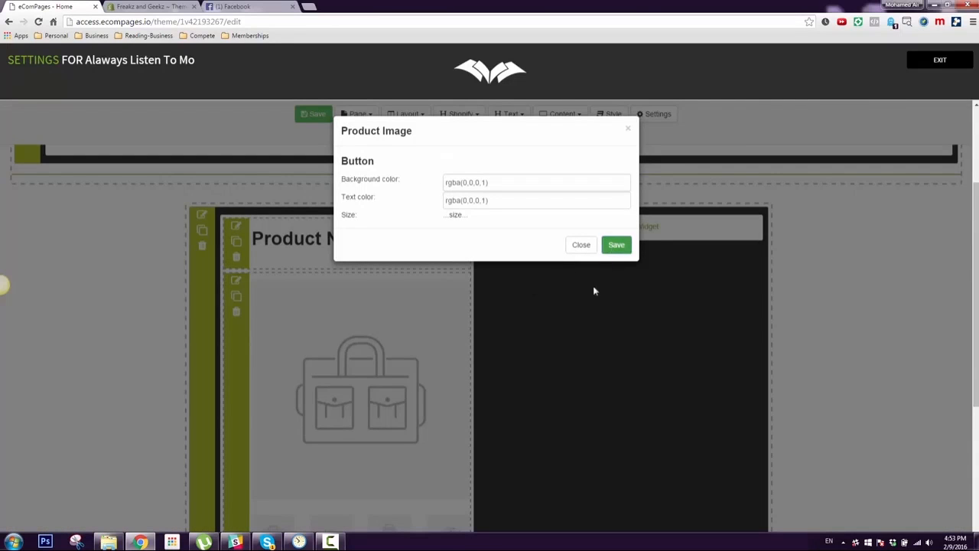
pyautogui.click(579, 252)
# Step: Add an Add to Cart widget to the second column of the product row
pyautogui.click(632, 226)
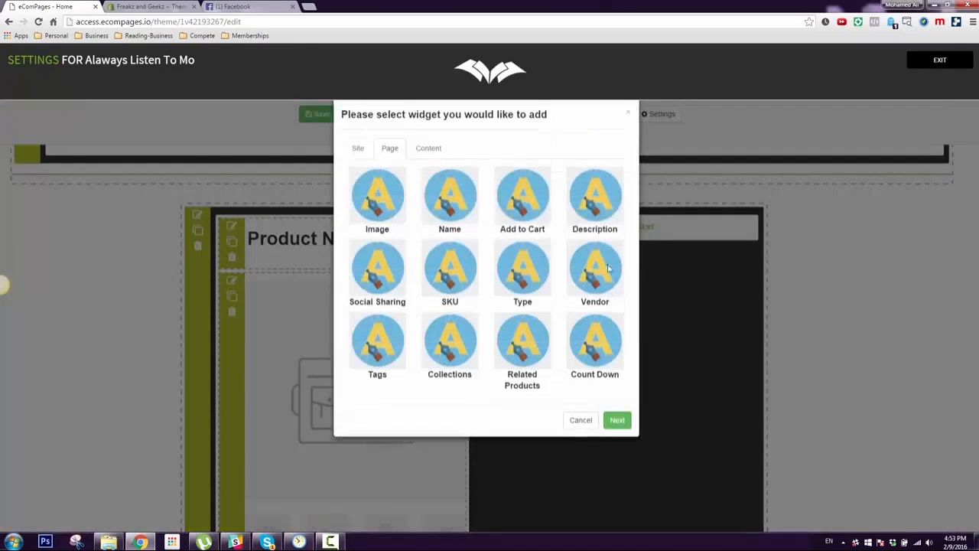
pyautogui.click(520, 218)
pyautogui.click(616, 436)
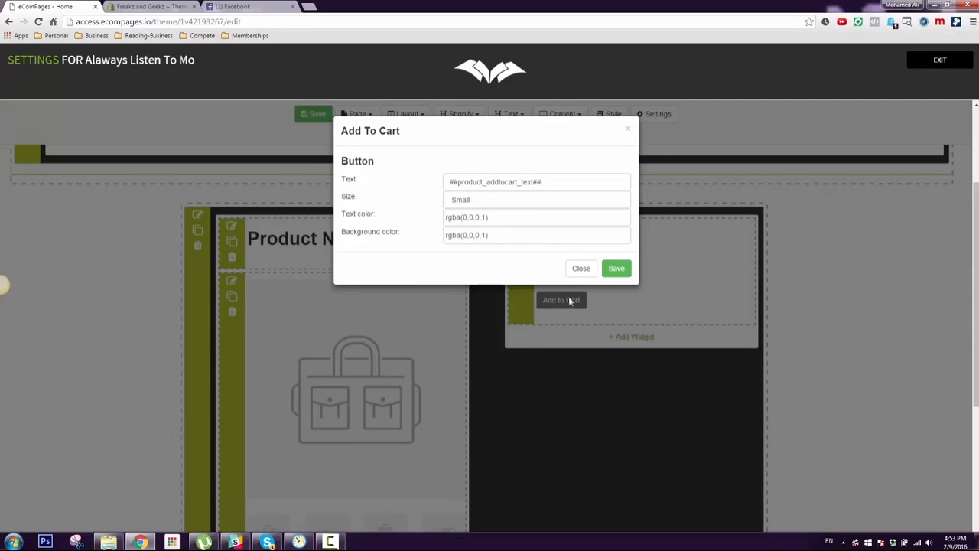
# Step: Set the Add to Cart button's text to "But I tNow" and its size to Extra Large
pyautogui.tripleClick(527, 182)
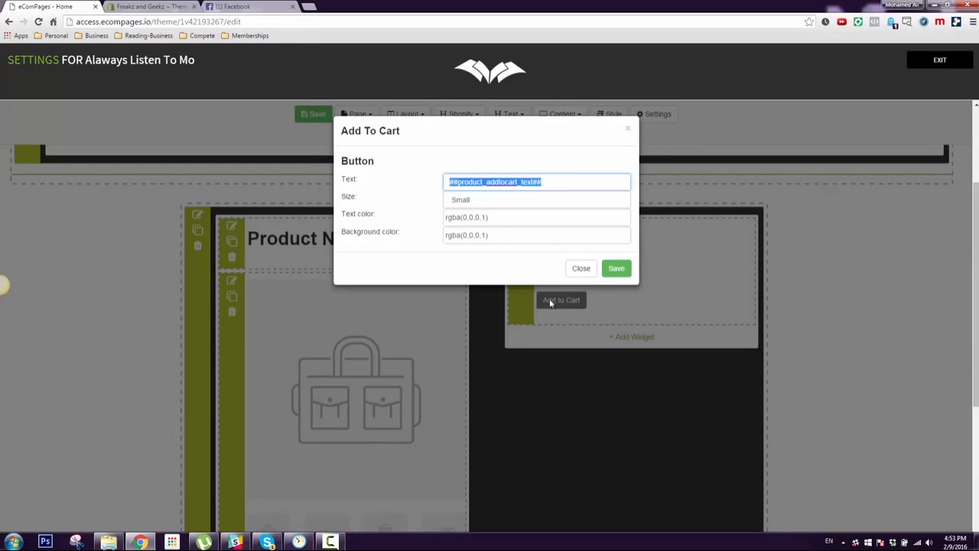
pyautogui.write('Buy It Now')
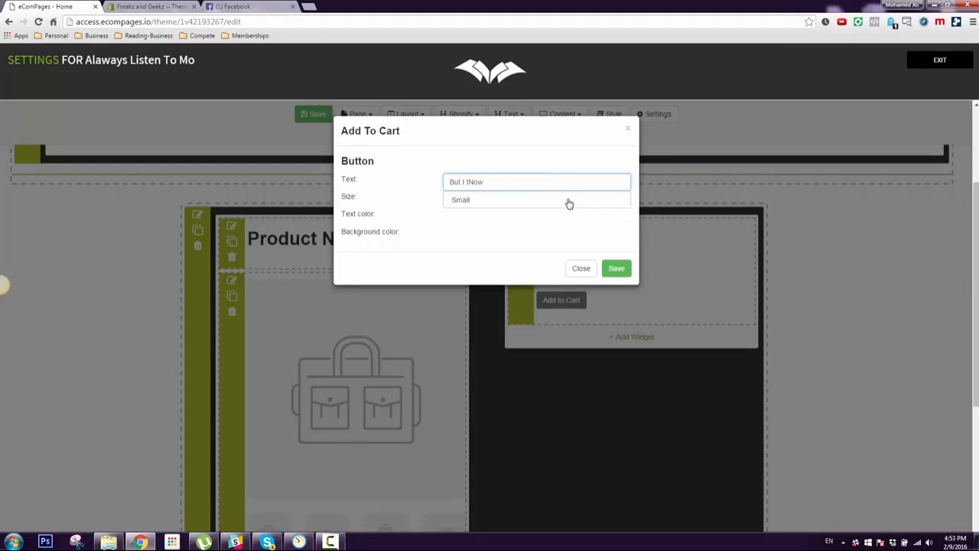
pyautogui.click(570, 202)
pyautogui.click(537, 239)
# Step: Set the button's text color to rgba(232,220,220,1) and background color to rgba(43,201,69,1), and save the widget settings
pyautogui.click(520, 218)
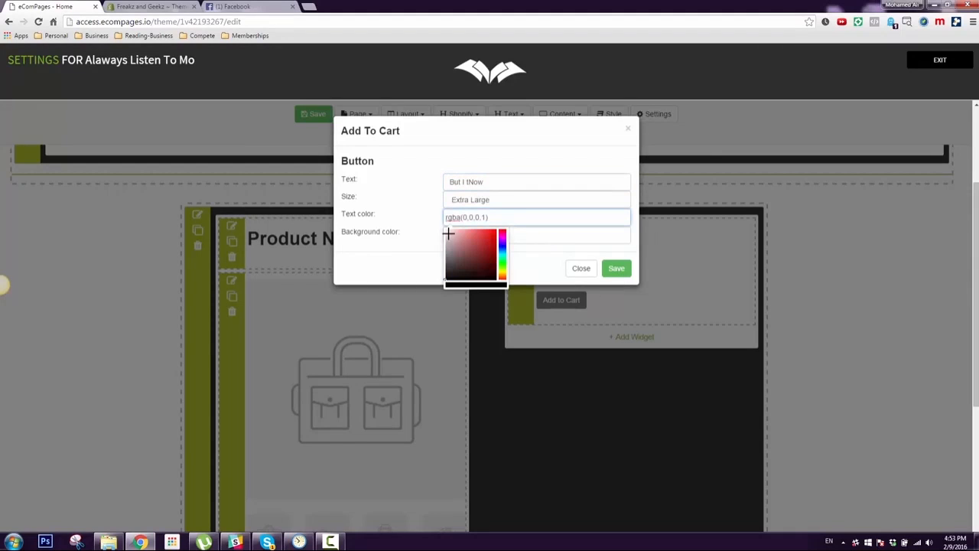
pyautogui.click(449, 234)
pyautogui.click(494, 238)
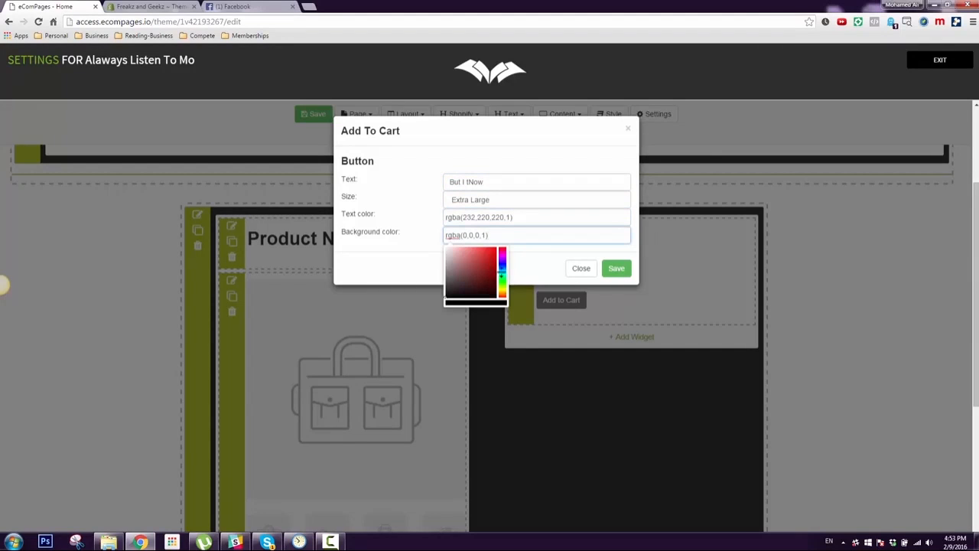
pyautogui.click(502, 279)
pyautogui.click(487, 258)
pyautogui.click(543, 263)
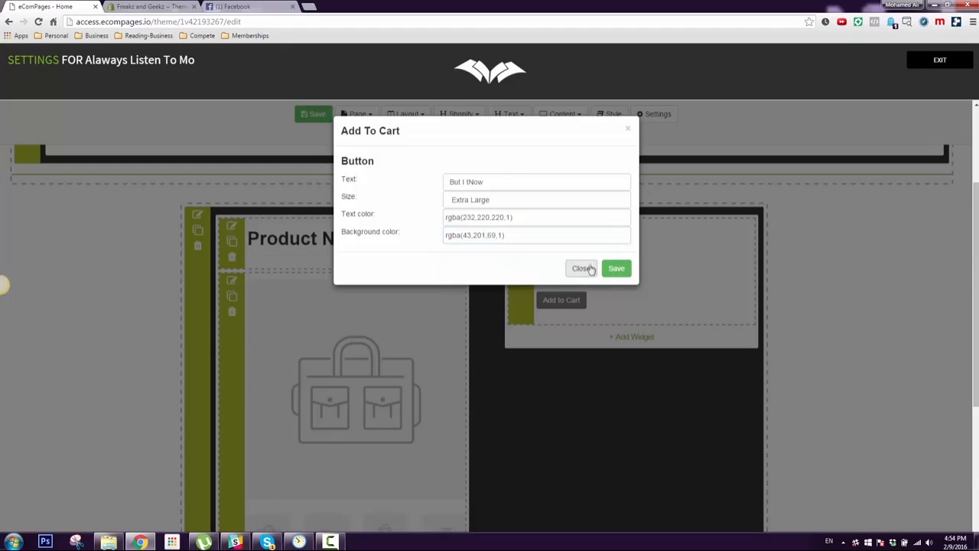
pyautogui.click(608, 269)
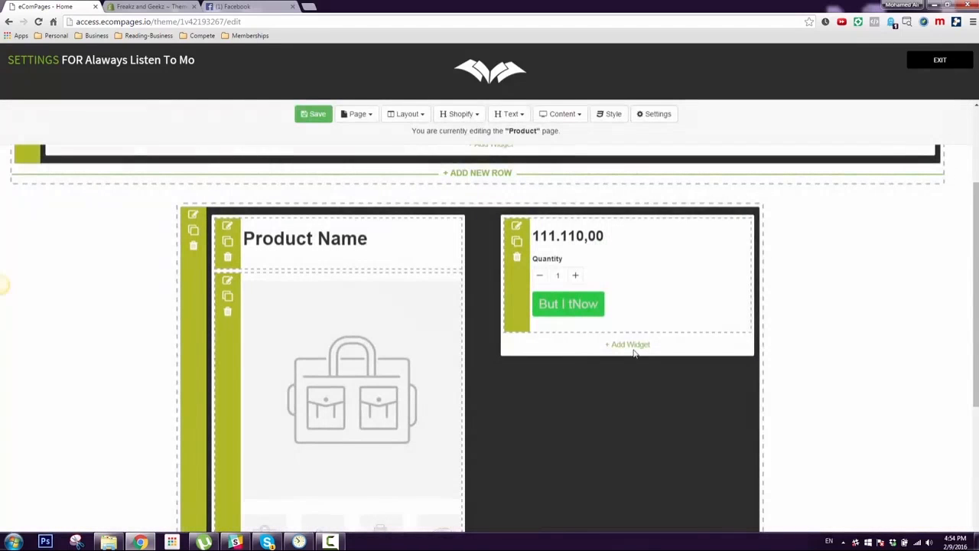
# Step: Add a product Description widget and a Count Down widget below the Add to Cart widget in the second column
pyautogui.click(632, 346)
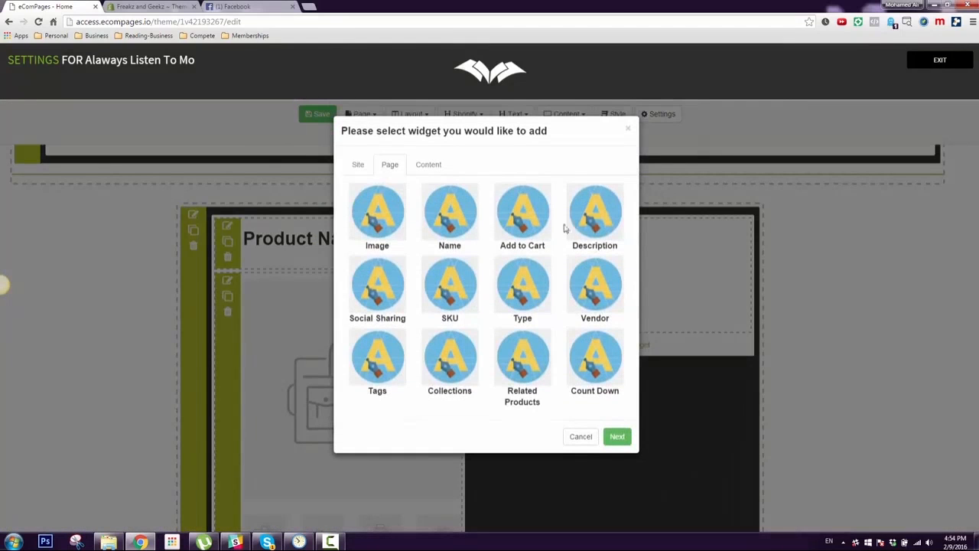
pyautogui.click(594, 214)
pyautogui.click(617, 436)
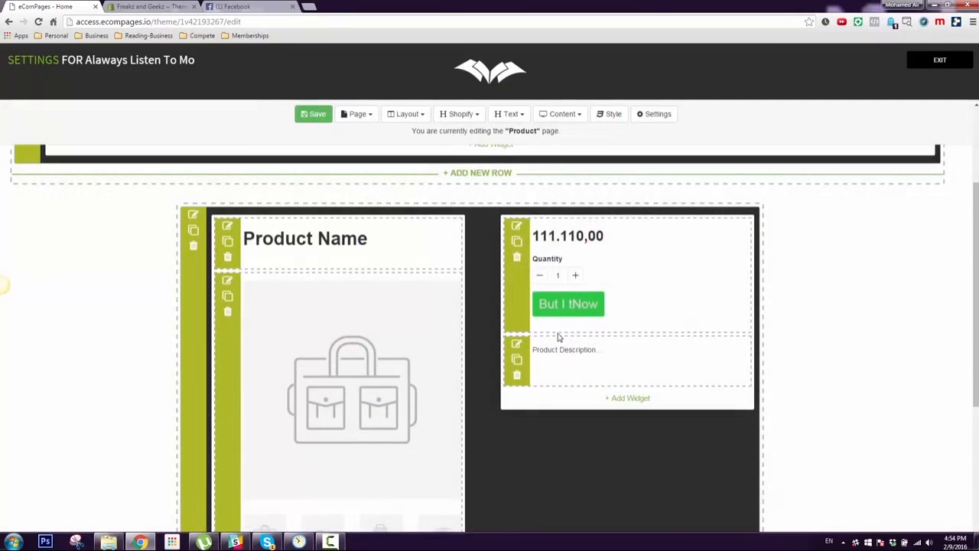
pyautogui.scroll(-2, 562, 345)
pyautogui.scroll(3, 636, 243)
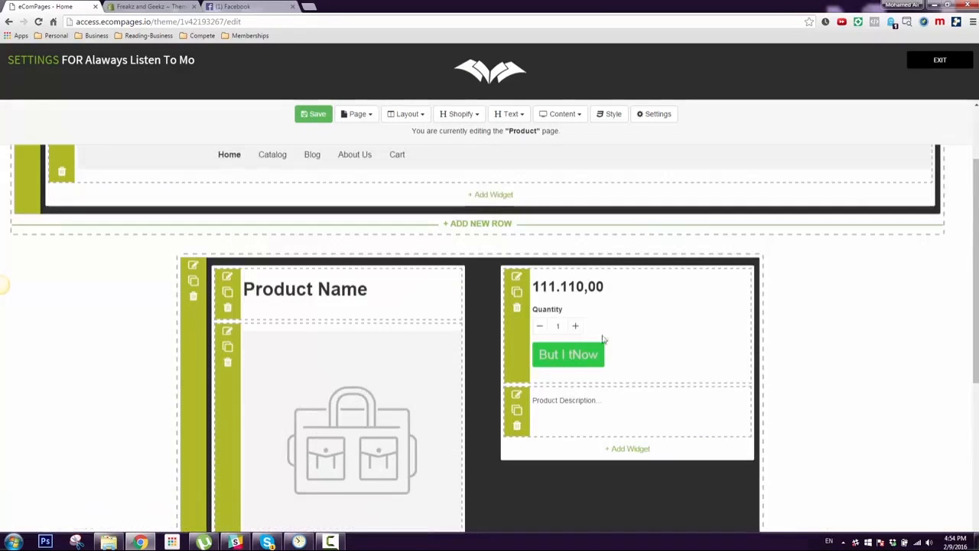
pyautogui.click(631, 449)
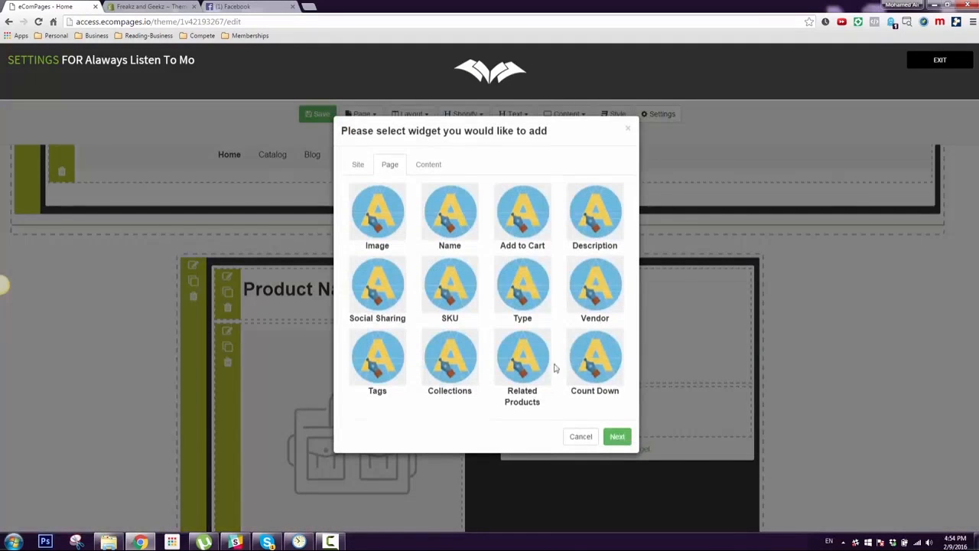
pyautogui.click(594, 370)
pyautogui.click(617, 437)
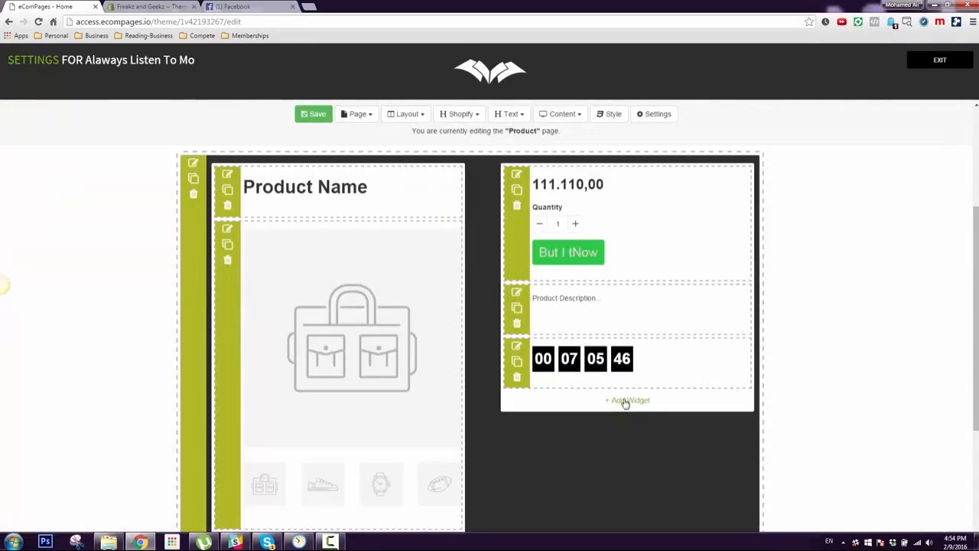
# Step: Add a Social Sharing widget below the countdown in the second column
pyautogui.click(625, 401)
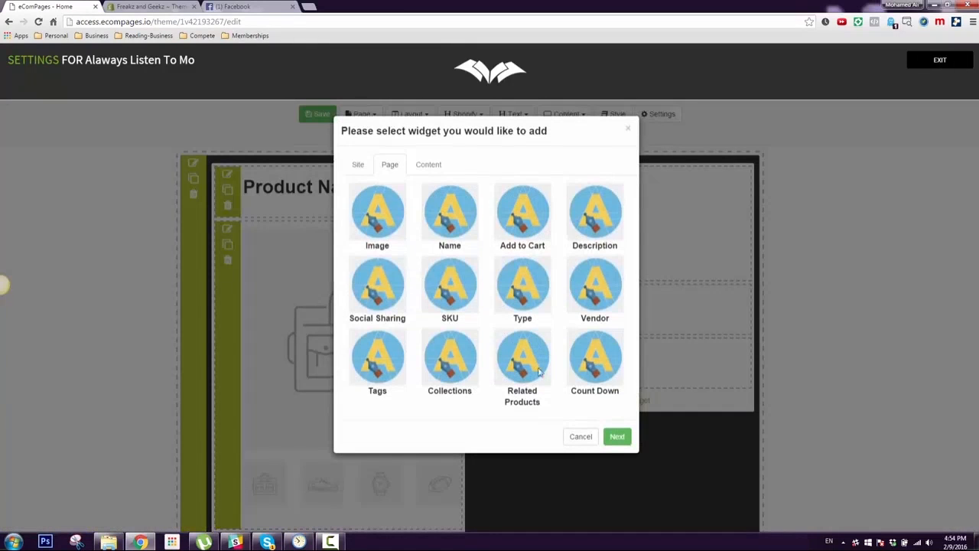
pyautogui.click(378, 309)
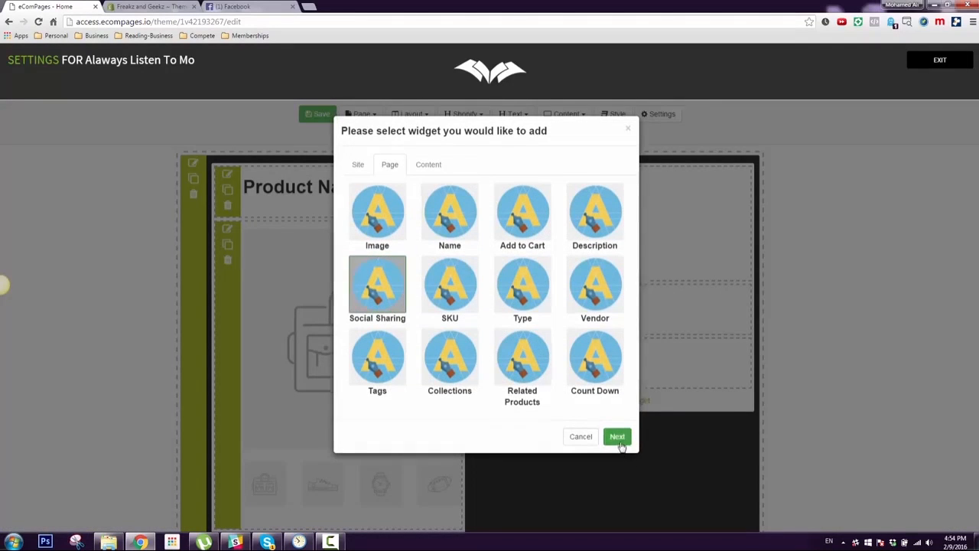
pyautogui.click(616, 437)
pyautogui.scroll(-2, 618, 397)
# Step: Add an Image content widget below the Social Sharing widget in the product page's second column
pyautogui.click(629, 353)
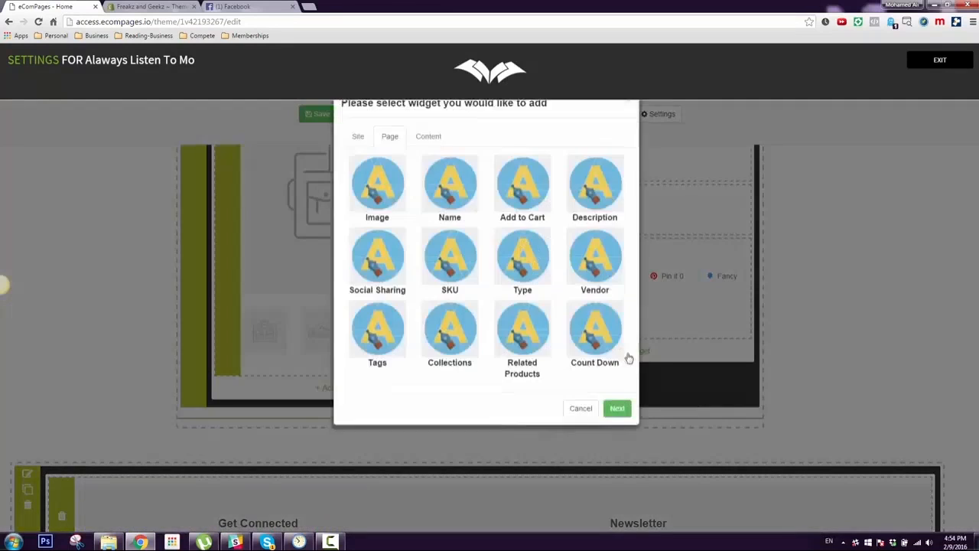
pyautogui.click(430, 166)
pyautogui.click(427, 224)
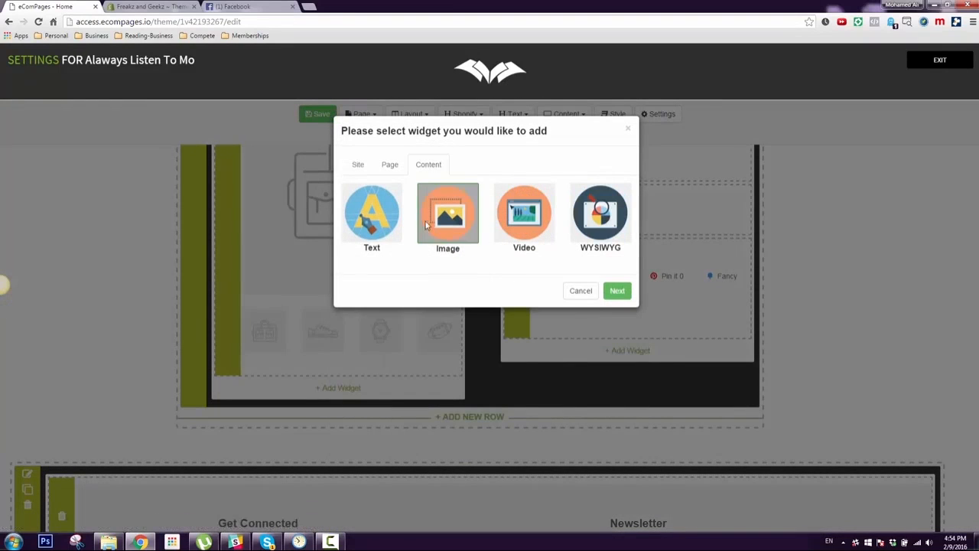
pyautogui.click(626, 290)
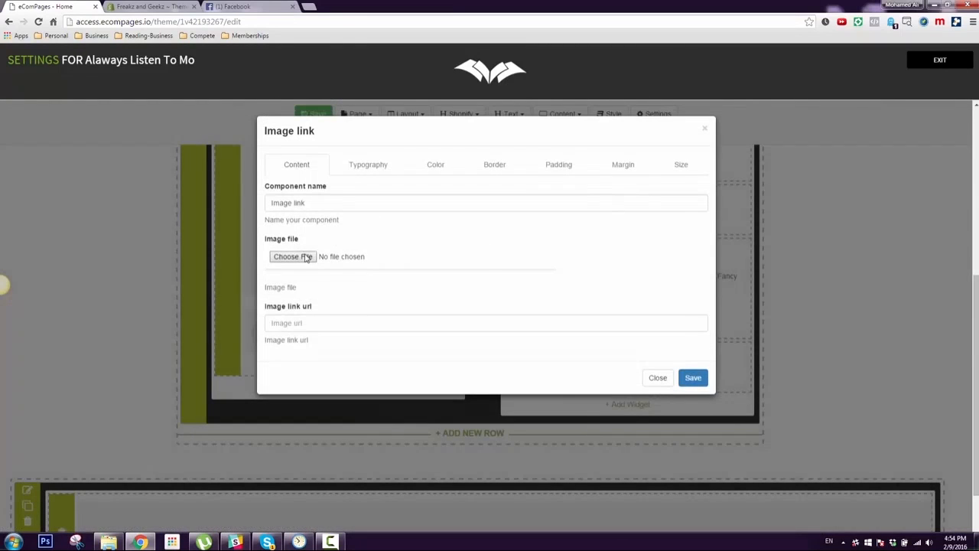
# Step: Upload the Trust image file to the image widget and finish its settings
pyautogui.click(292, 256)
pyautogui.click(410, 300)
pyautogui.scroll(-5, 416, 310)
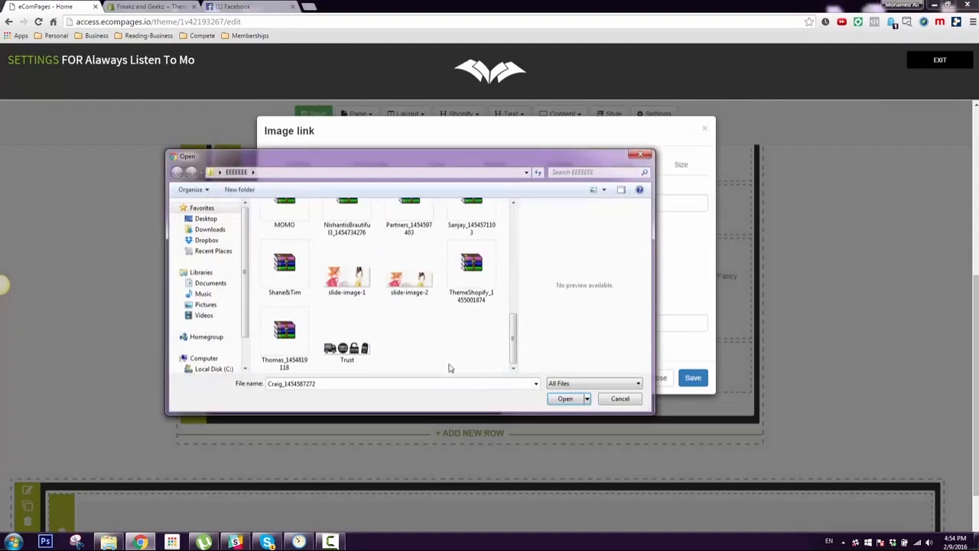
pyautogui.click(347, 348)
pyautogui.click(566, 399)
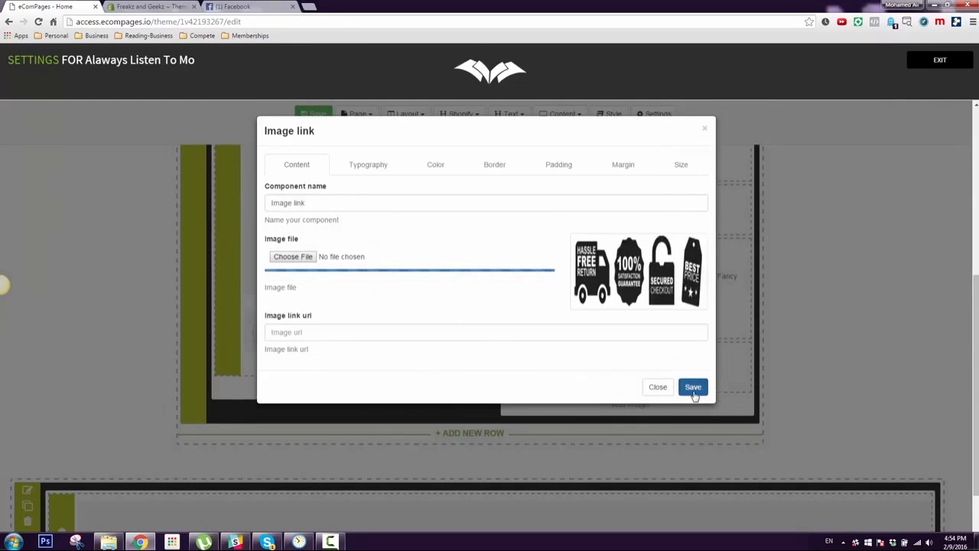
pyautogui.click(658, 386)
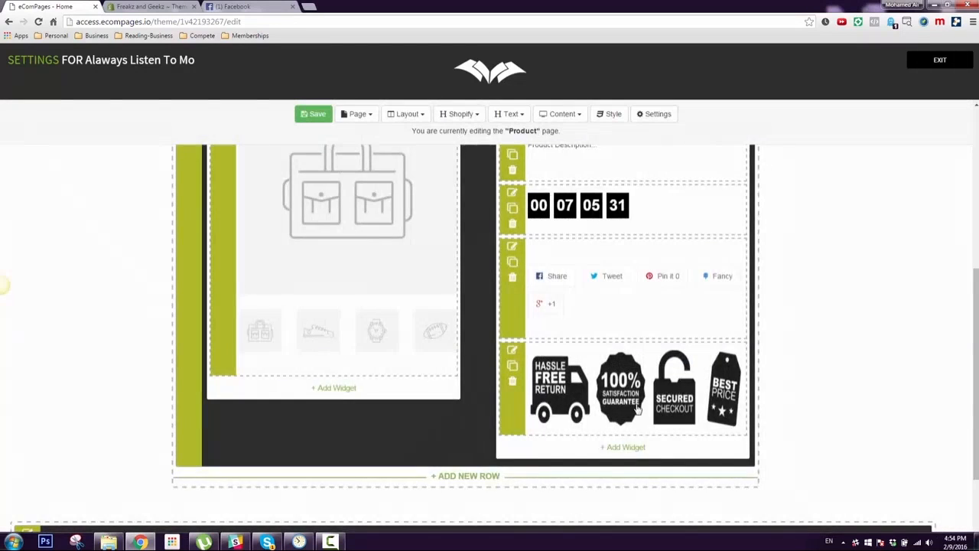
# Step: Reorder the second column so Description sits above the Add to Cart widget and the trust badge image above Social Sharing
pyautogui.scroll(3, 633, 407)
pyautogui.scroll(-2, 634, 408)
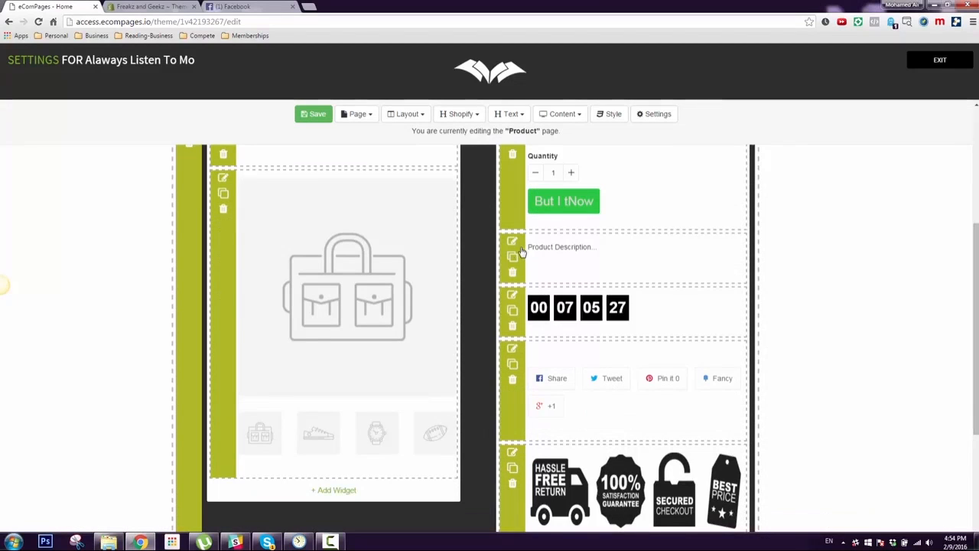
pyautogui.moveTo(520, 251); pyautogui.dragTo(537, 154)
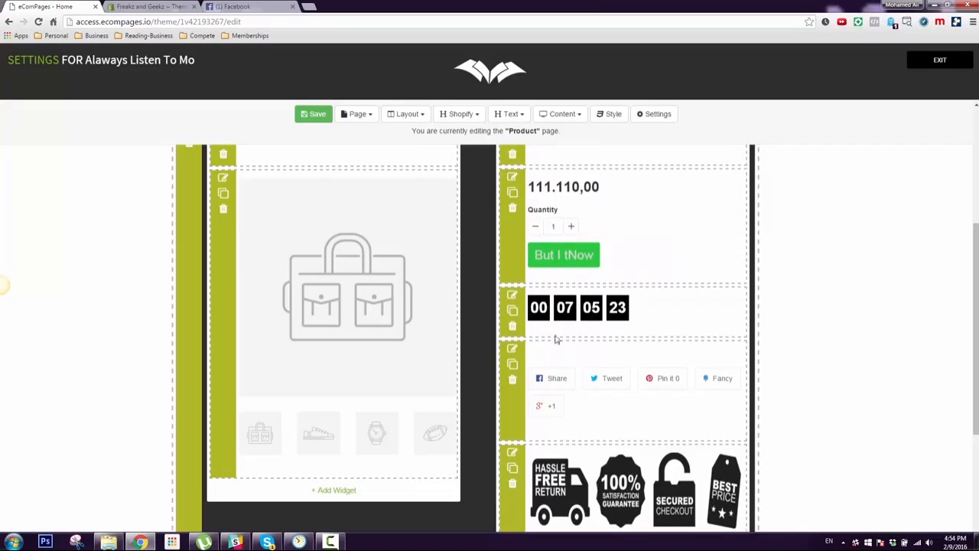
pyautogui.moveTo(518, 480); pyautogui.dragTo(513, 370)
# Step: Add a one-column row below the two-column product row
pyautogui.scroll(-3, 650, 380)
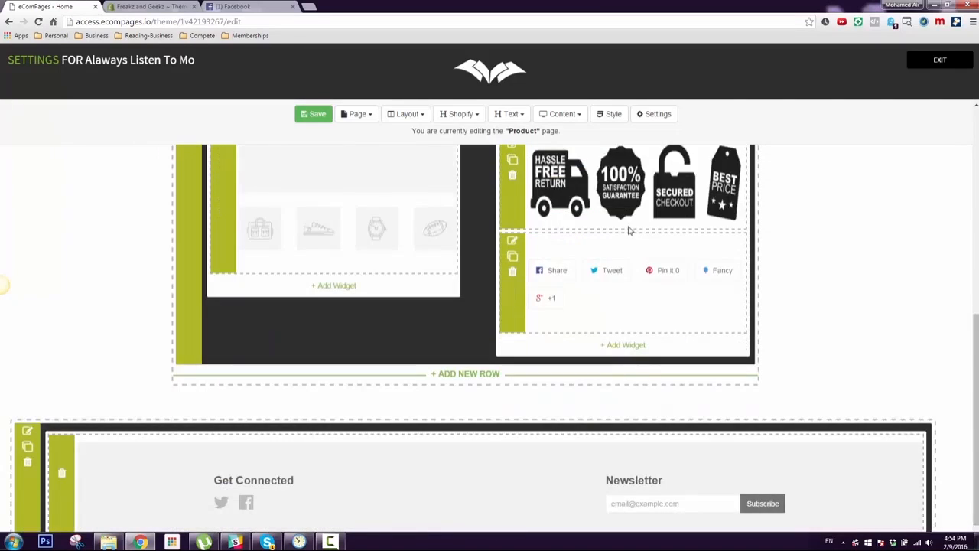
pyautogui.scroll(-2, 569, 276)
pyautogui.scroll(4, 536, 299)
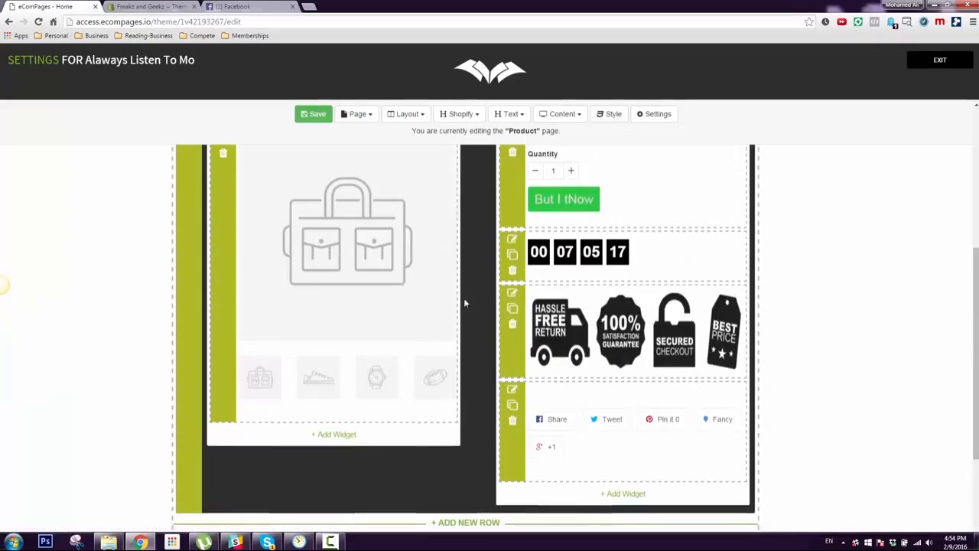
pyautogui.scroll(-3, 464, 303)
pyautogui.click(465, 318)
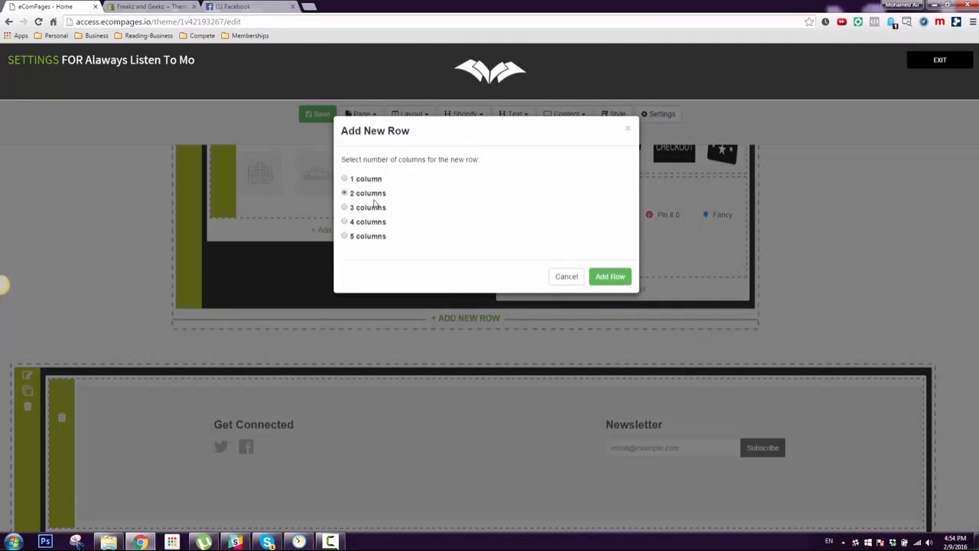
pyautogui.click(610, 277)
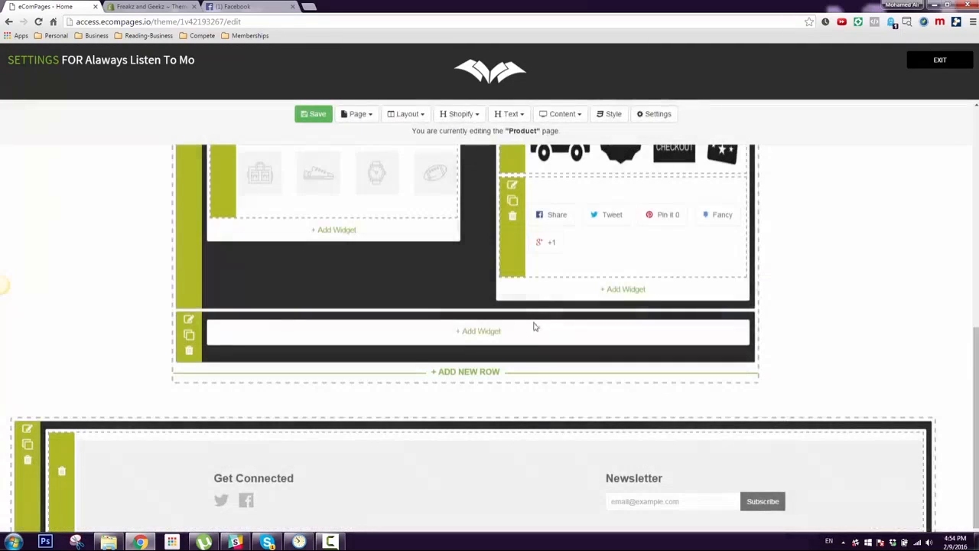
# Step: Add a Related Products widget to the new row below the product details
pyautogui.click(485, 331)
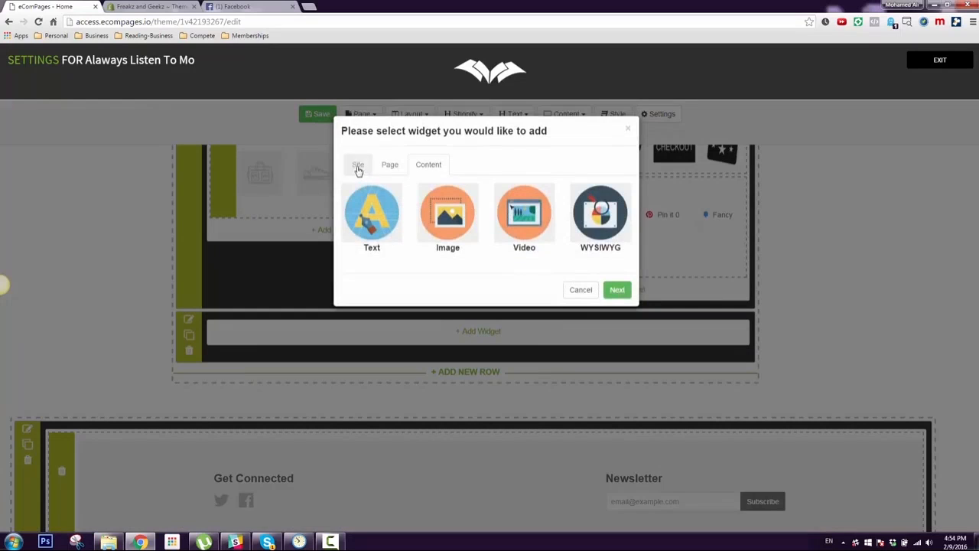
pyautogui.click(358, 166)
pyautogui.click(389, 166)
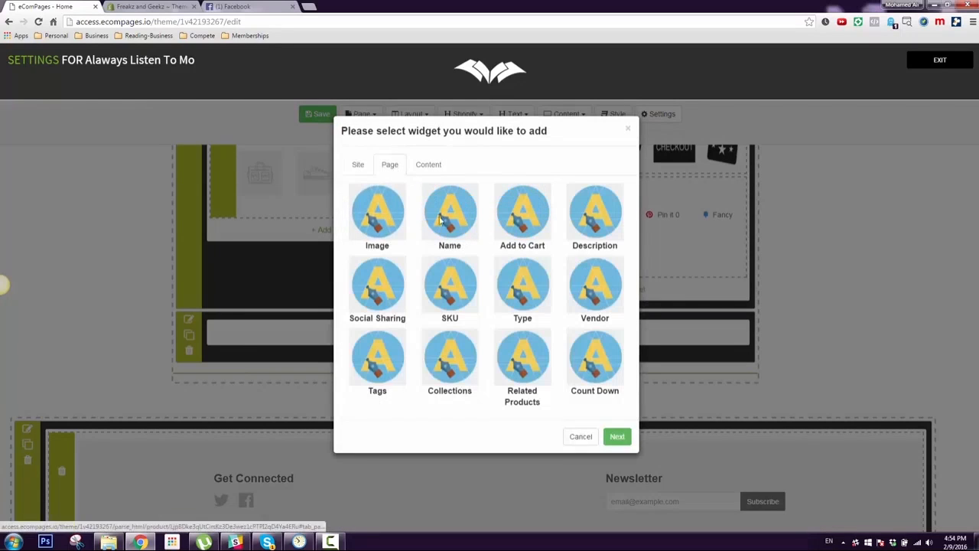
pyautogui.click(525, 367)
pyautogui.click(616, 437)
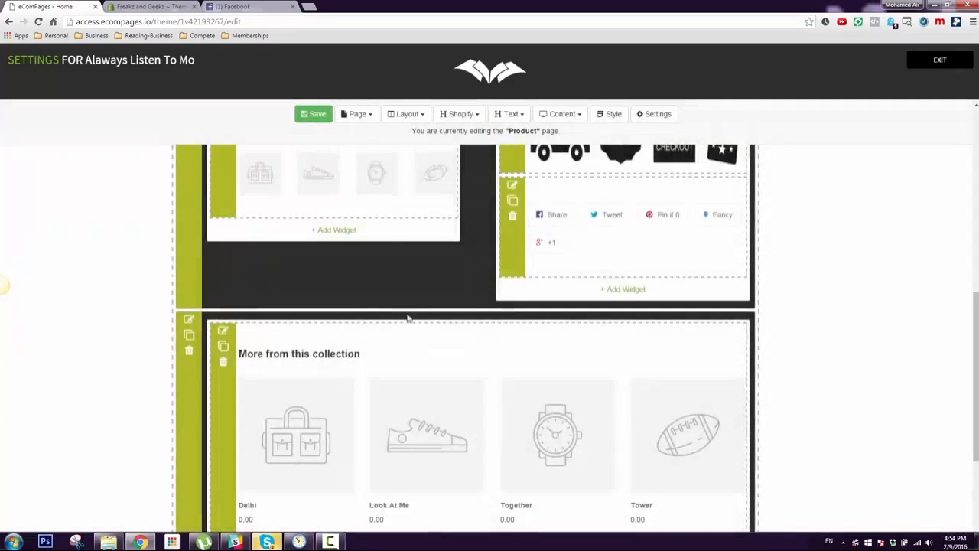
# Step: Save the Product page and open the Catalog page for editing
pyautogui.scroll(5, 437, 300)
pyautogui.scroll(-12, 382, 306)
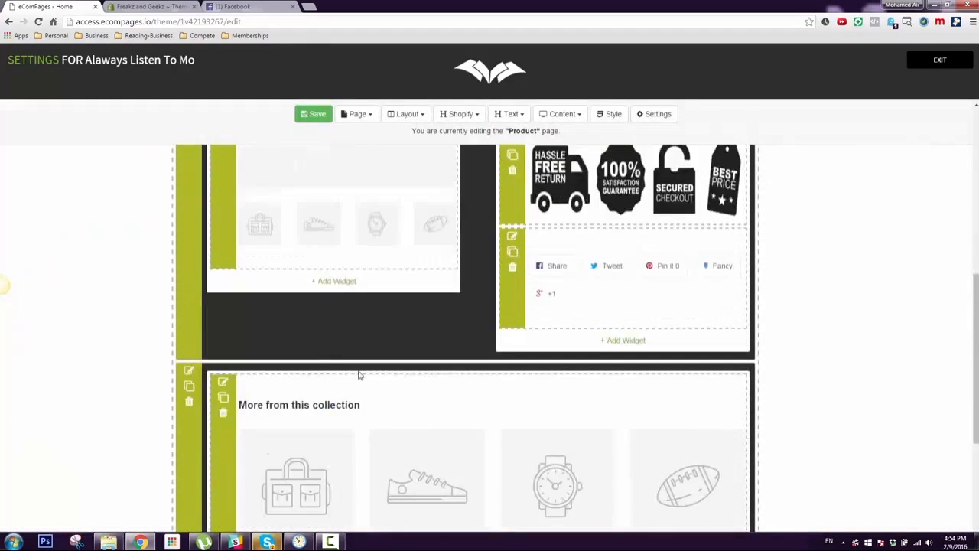
pyautogui.scroll(15, 341, 386)
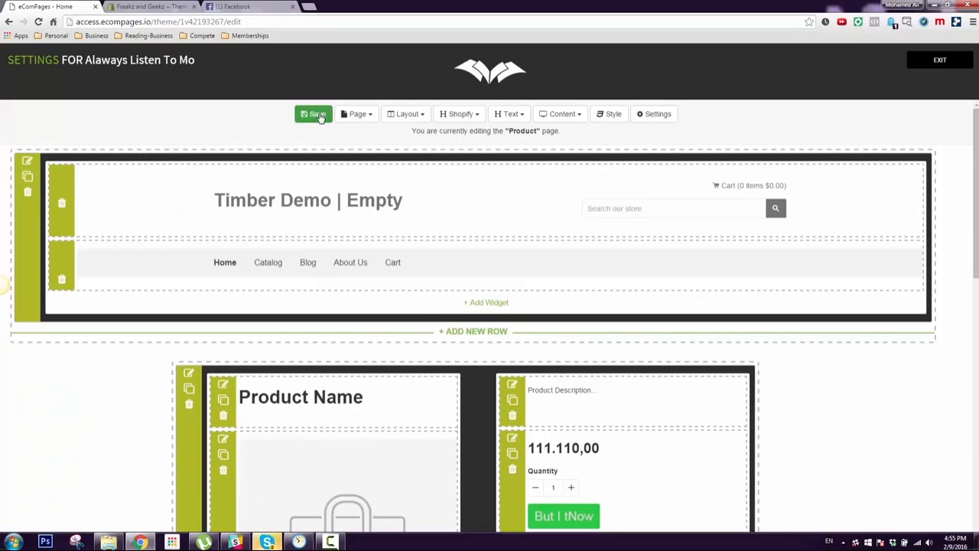
pyautogui.click(318, 114)
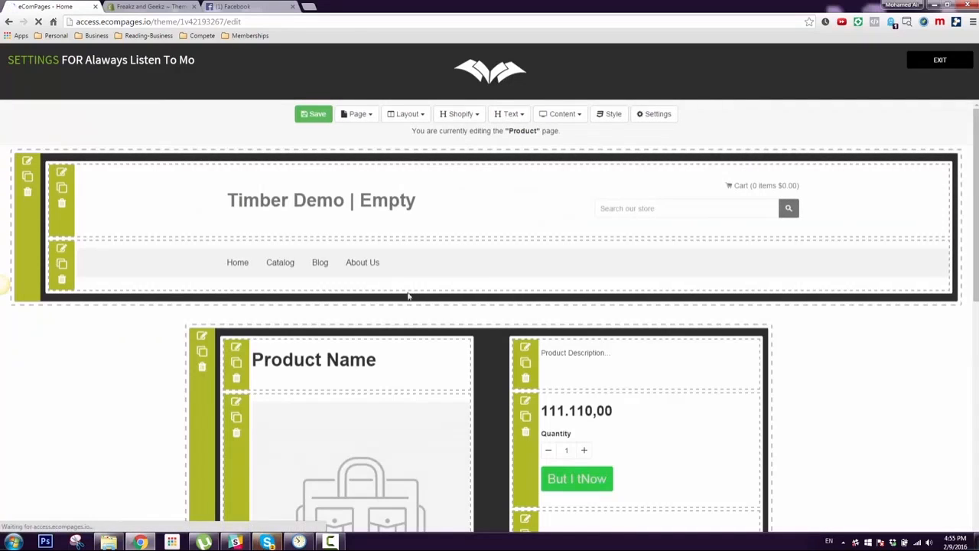
pyautogui.click(358, 114)
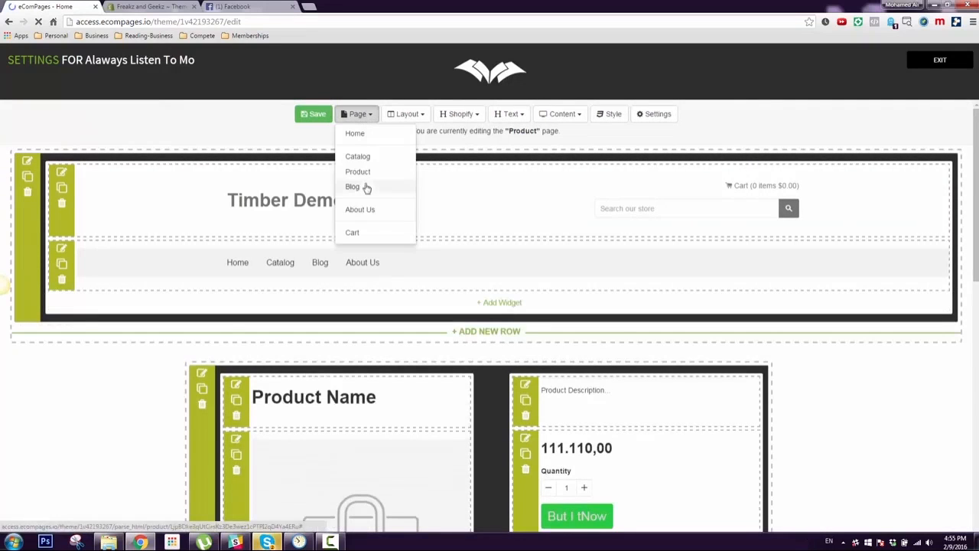
pyautogui.click(362, 158)
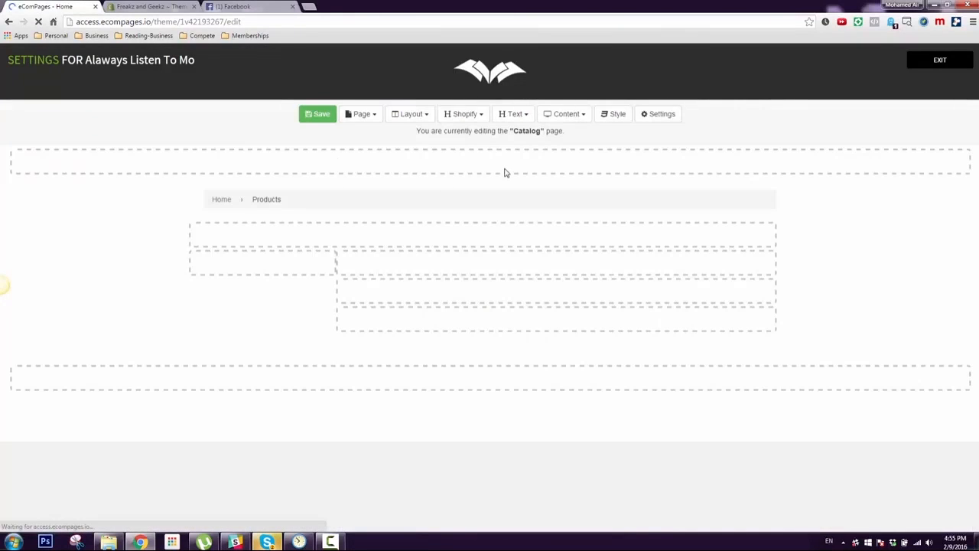
# Step: Add a one-column row in the Catalog page's top section and fill it with Header and Main Menu widgets
pyautogui.click(496, 161)
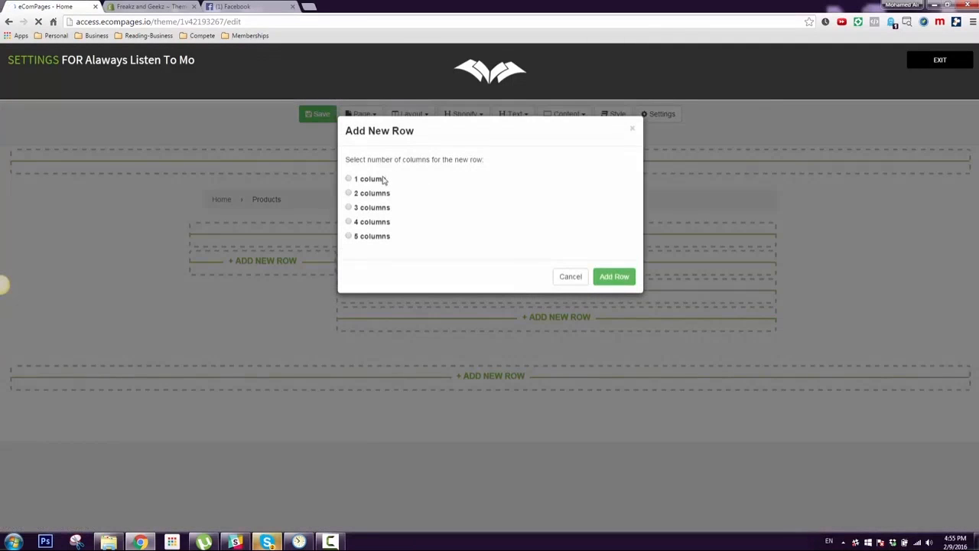
pyautogui.click(612, 277)
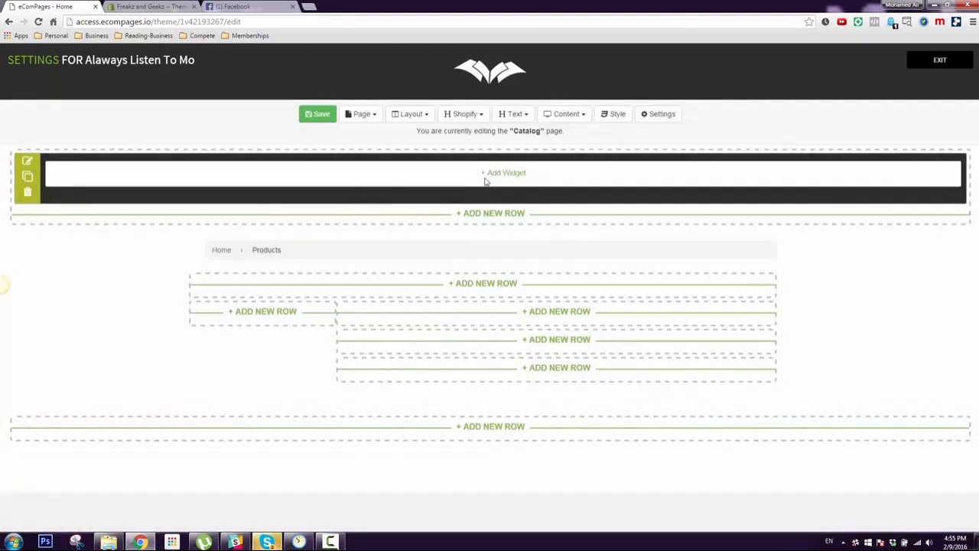
pyautogui.click(486, 178)
pyautogui.click(375, 217)
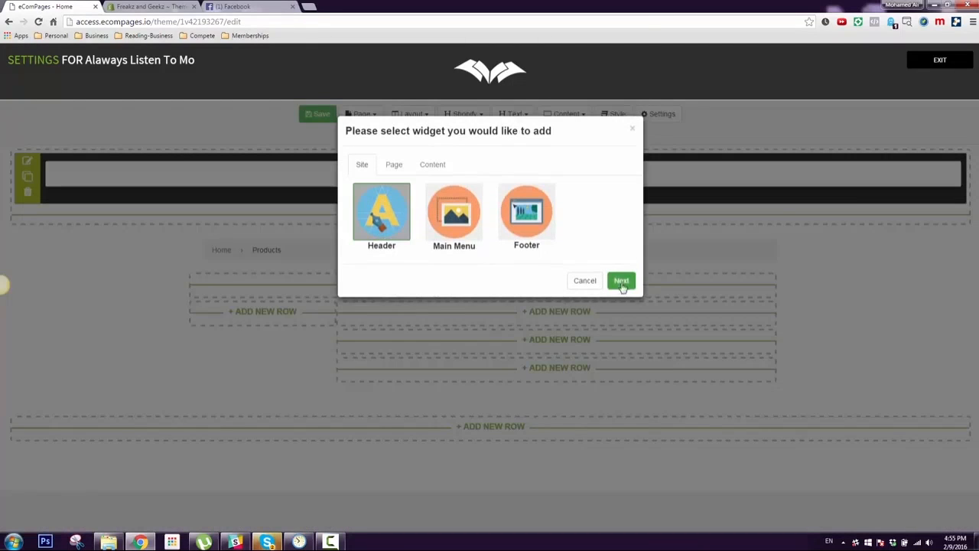
pyautogui.click(622, 280)
pyautogui.click(494, 251)
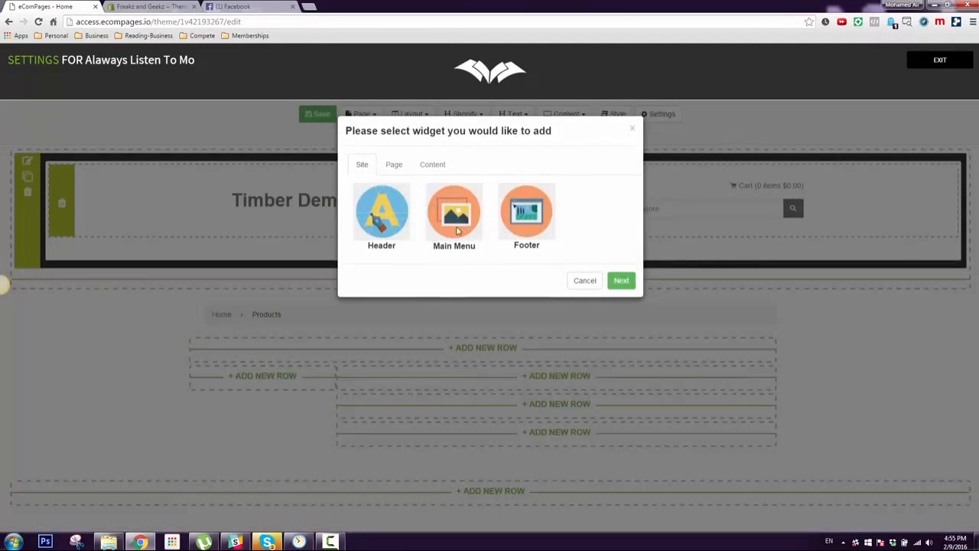
pyautogui.click(469, 237)
pyautogui.click(619, 282)
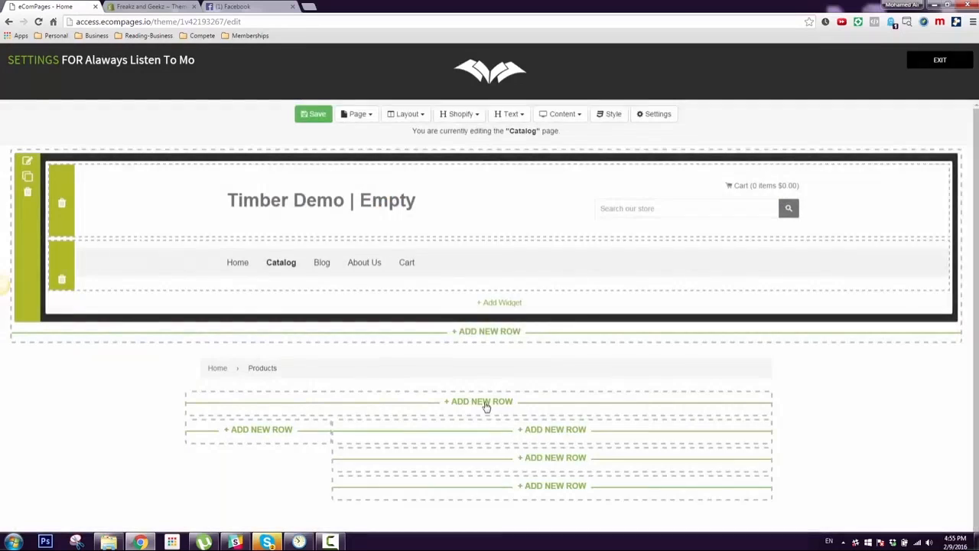
# Step: Add a one-column row below the breadcrumb and place a Products Collection 1 widget in it
pyautogui.click(486, 403)
pyautogui.click(610, 277)
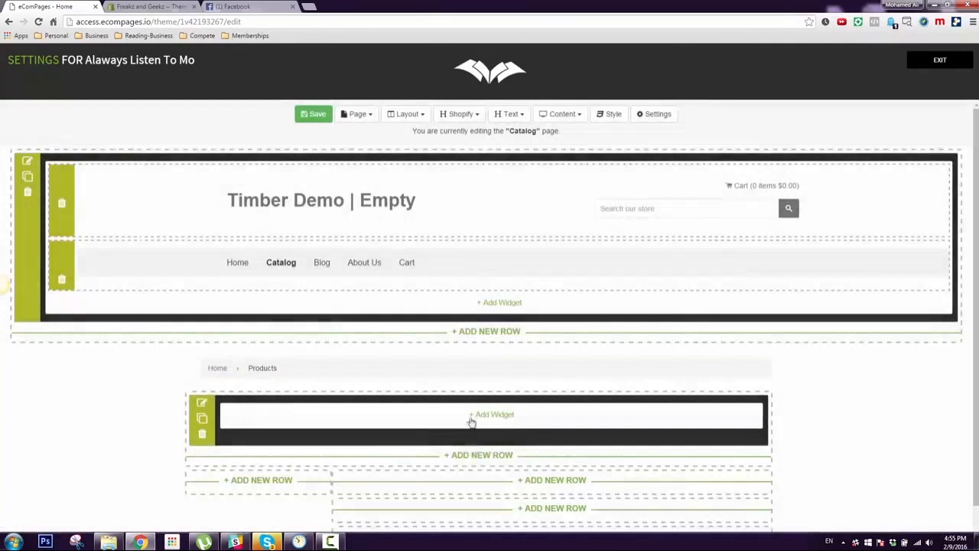
pyautogui.click(477, 422)
pyautogui.click(389, 165)
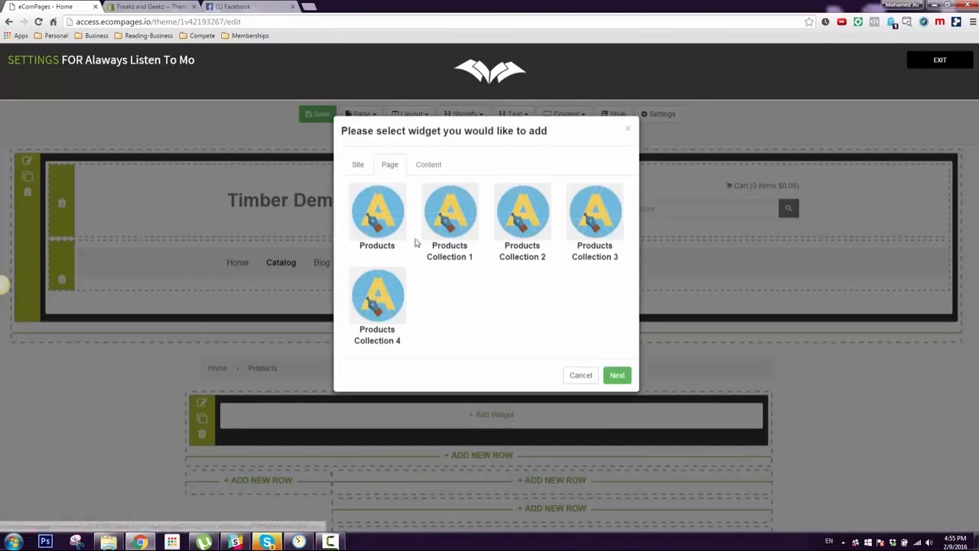
pyautogui.click(450, 222)
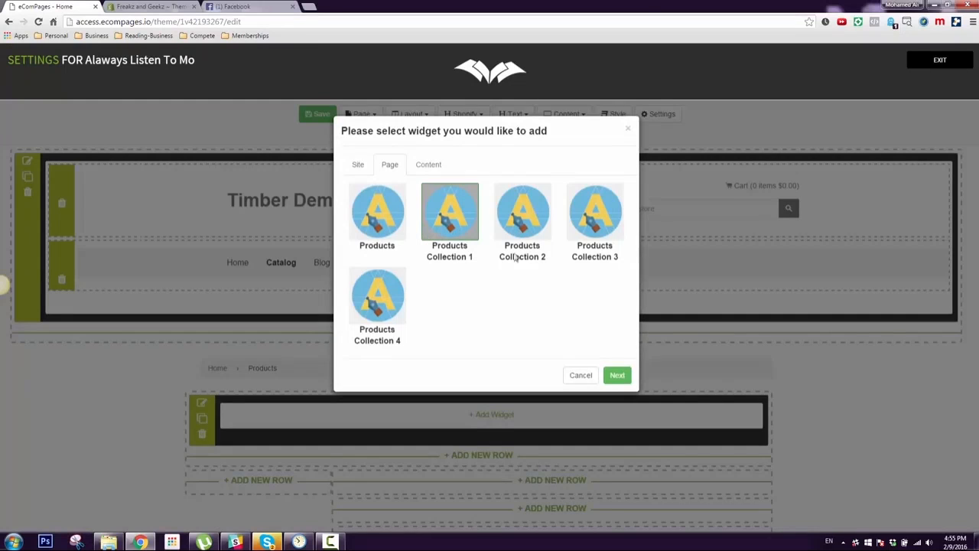
pyautogui.click(617, 375)
# Step: Add a Products Collection 2 widget and a Products widget below the first collection in the same row
pyautogui.scroll(-3, 474, 451)
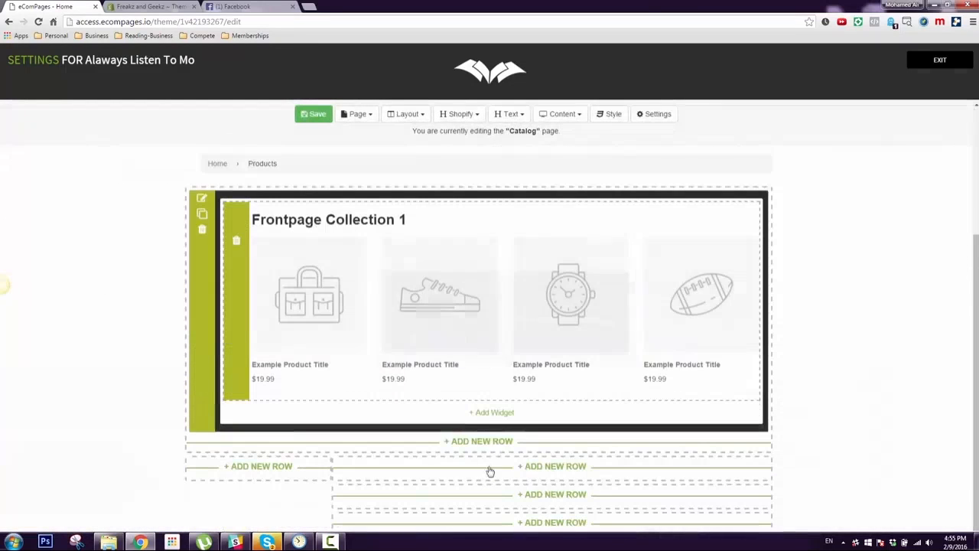
pyautogui.click(491, 413)
pyautogui.click(523, 214)
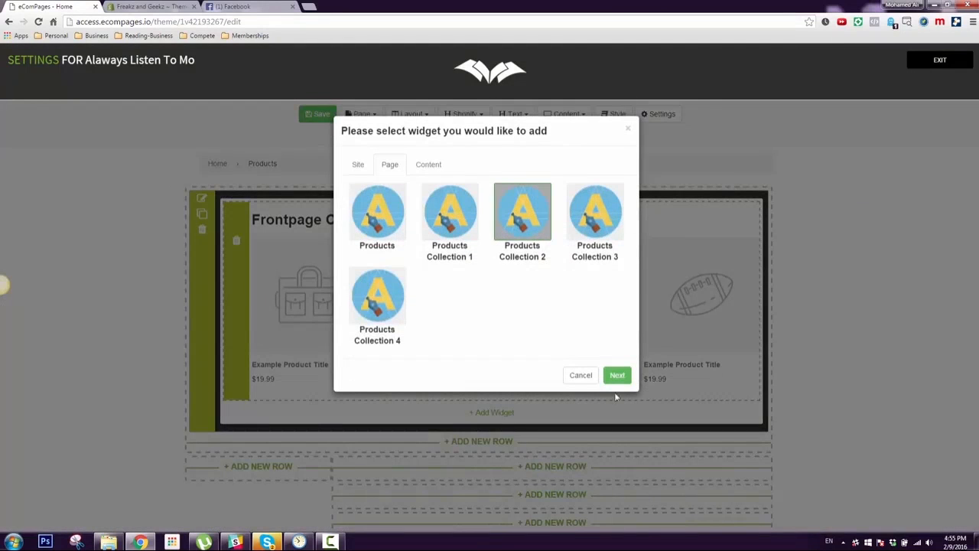
pyautogui.click(617, 375)
pyautogui.scroll(-3, 459, 277)
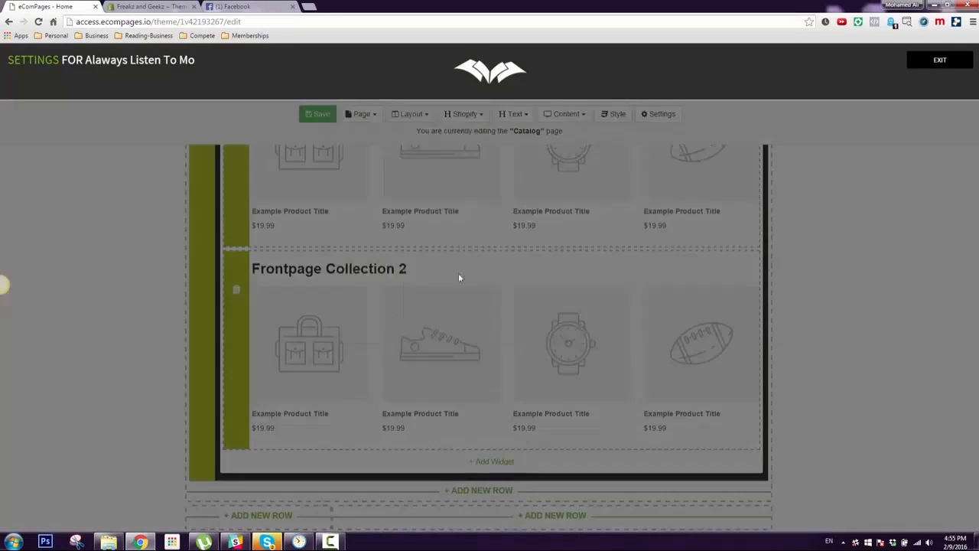
pyautogui.click(384, 230)
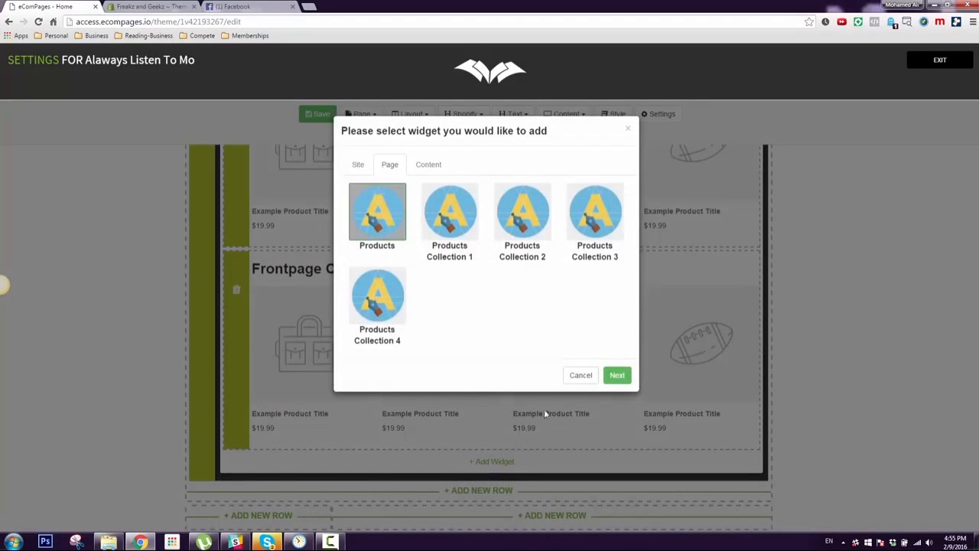
pyautogui.click(617, 375)
# Step: Add a one-column row in the full-width section at the bottom of the Catalog page
pyautogui.scroll(-5, 490, 389)
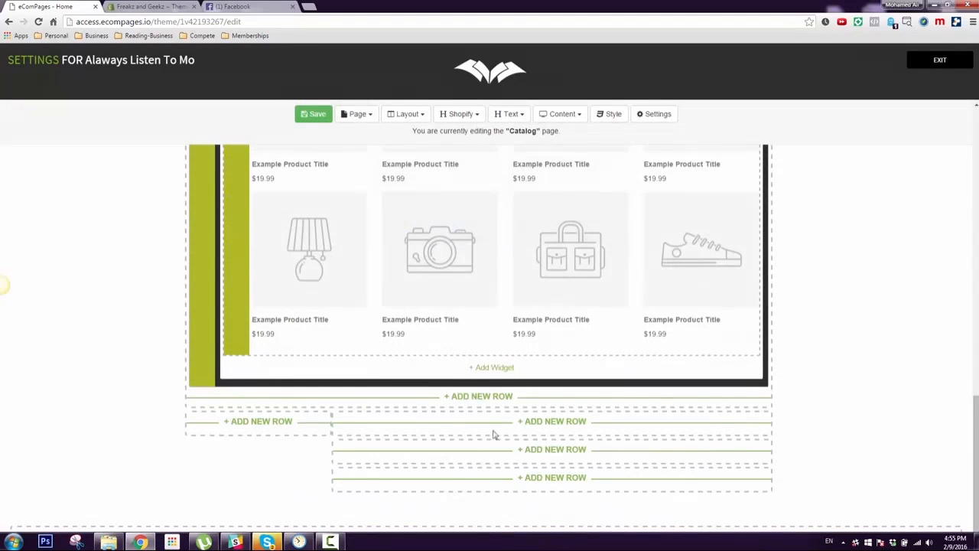
pyautogui.scroll(-1, 452, 395)
pyautogui.click(479, 514)
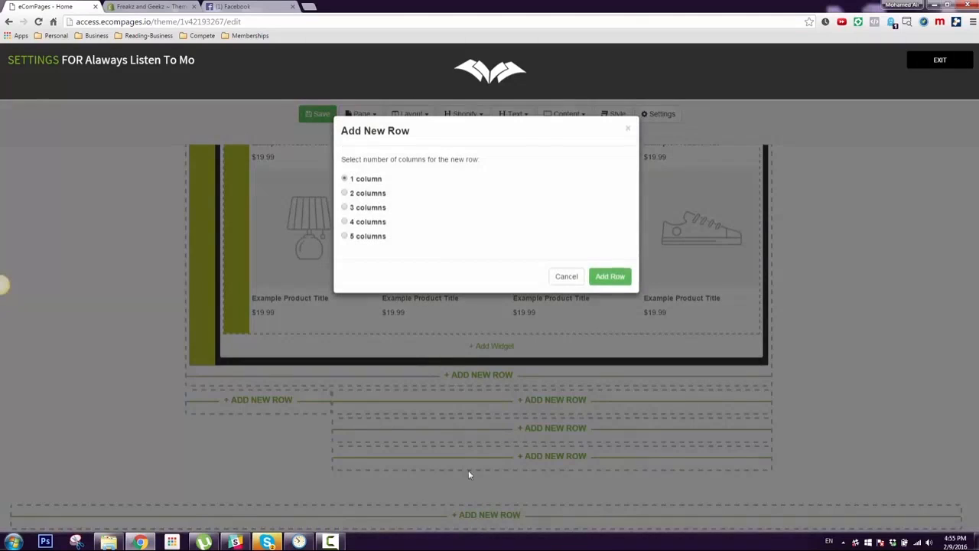
pyautogui.click(610, 276)
pyautogui.scroll(-1, 549, 384)
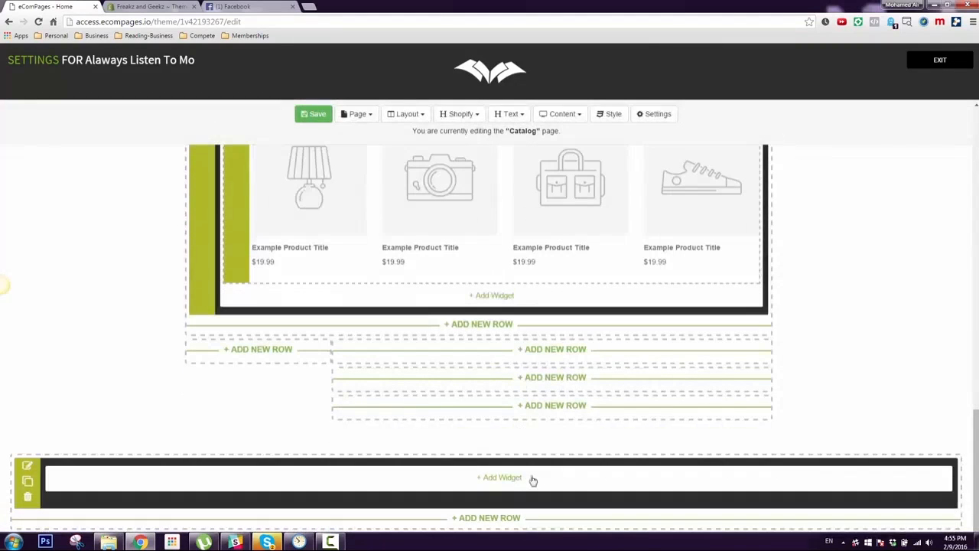
# Step: Add a Footer widget to the Catalog page's bottom row and save the page
pyautogui.click(511, 480)
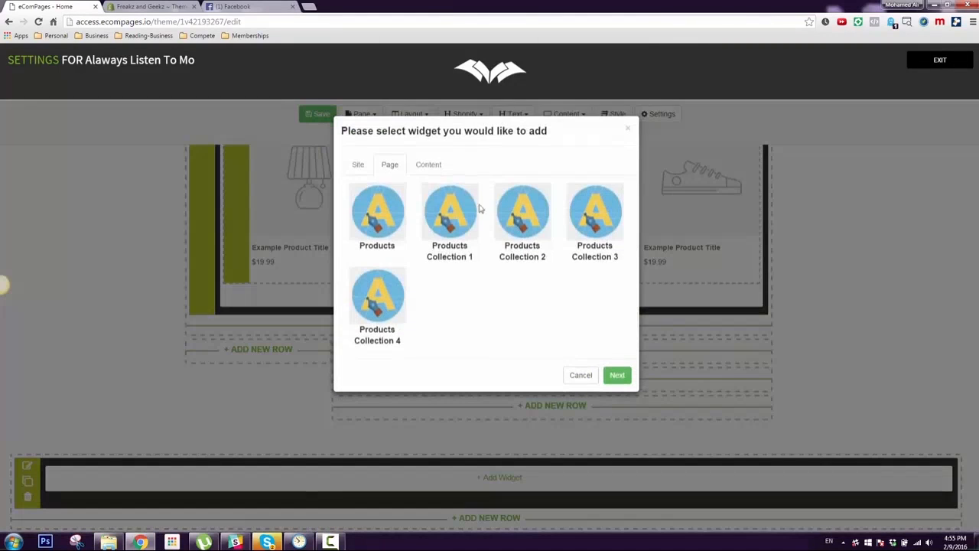
pyautogui.click(358, 164)
pyautogui.click(523, 212)
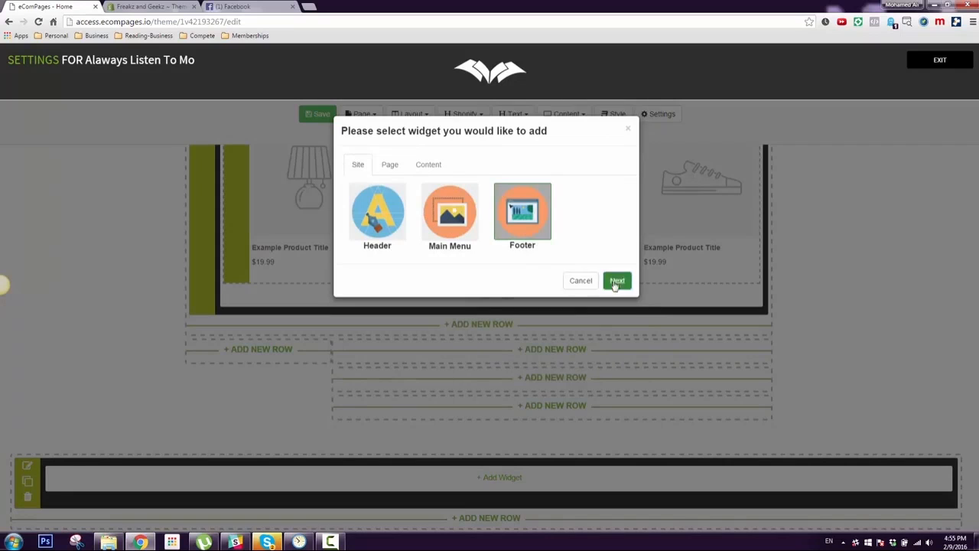
pyautogui.click(617, 281)
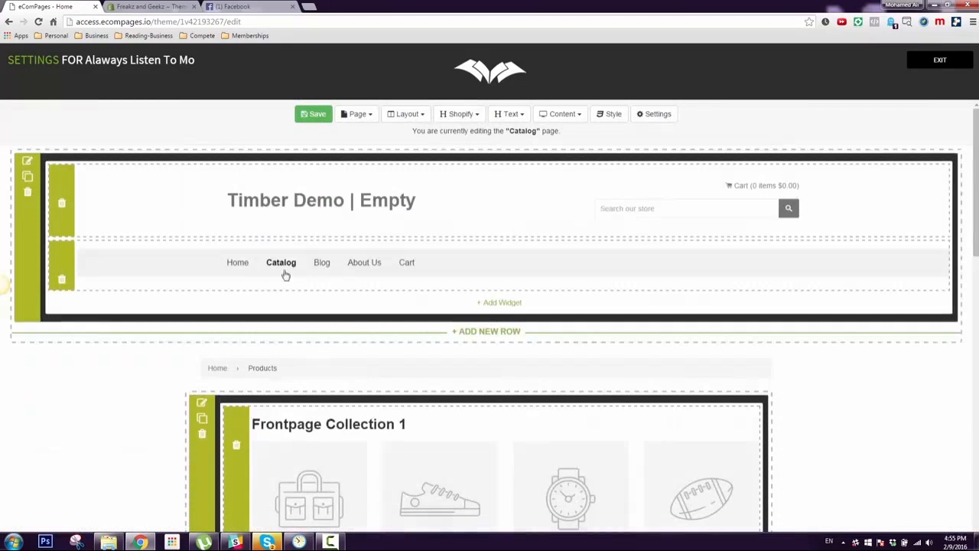
pyautogui.click(310, 114)
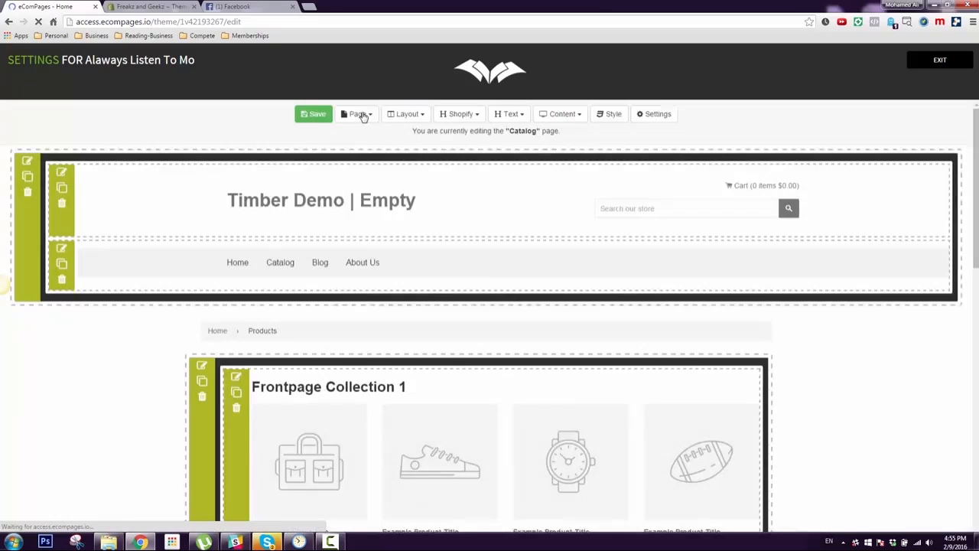
# Step: Open the Cart page for editing and add a one-column row in its top full-width section
pyautogui.click(359, 114)
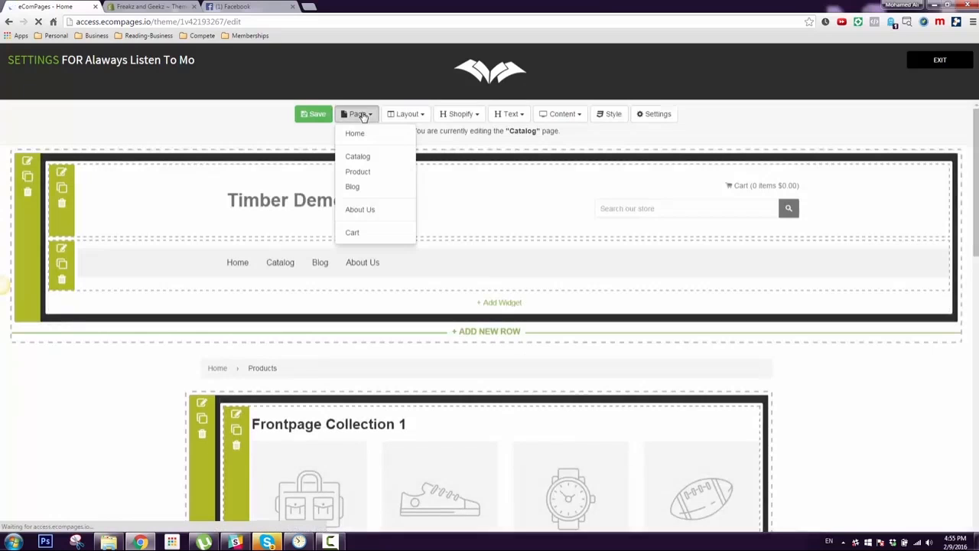
pyautogui.click(358, 232)
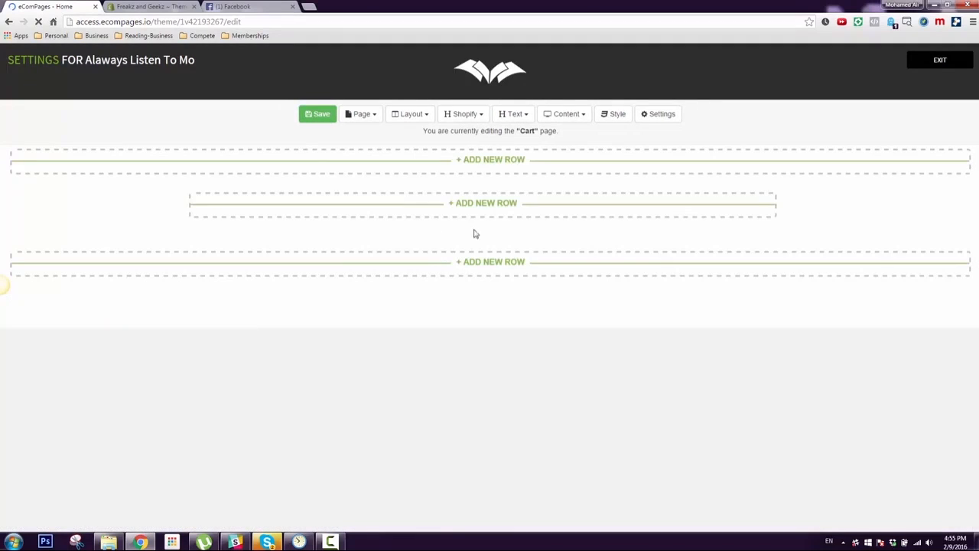
pyautogui.click(488, 161)
pyautogui.click(368, 181)
pyautogui.click(615, 277)
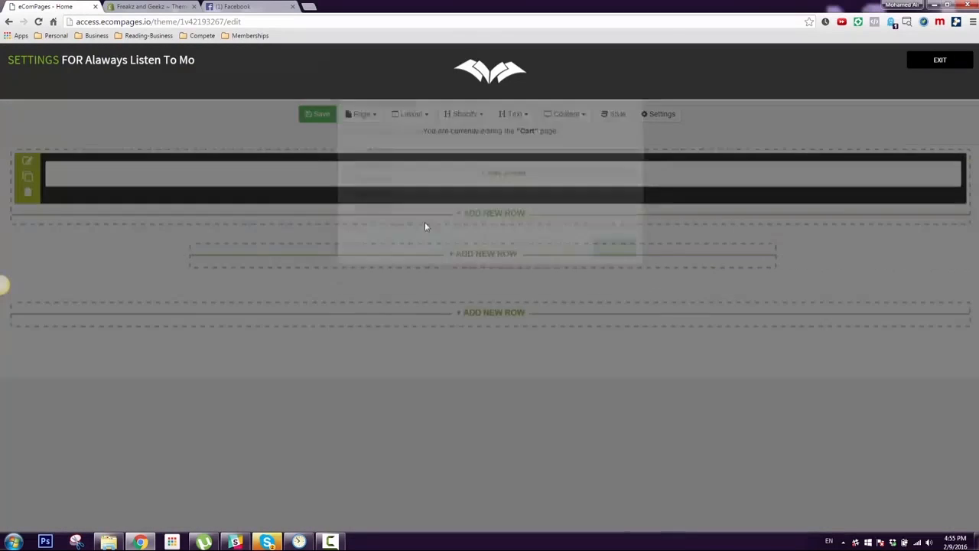
# Step: Place a Header widget and a Main Menu widget in the Cart page's top row
pyautogui.click(497, 174)
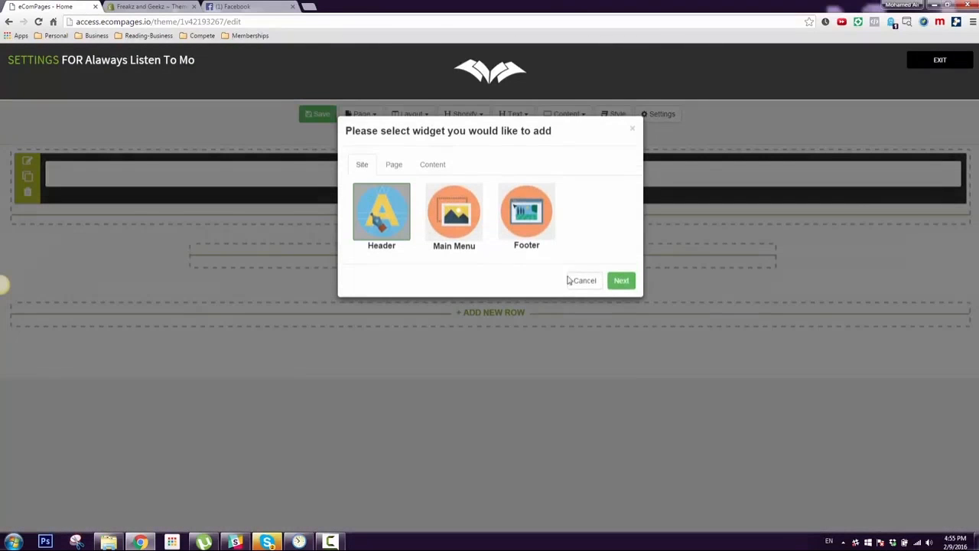
pyautogui.click(617, 282)
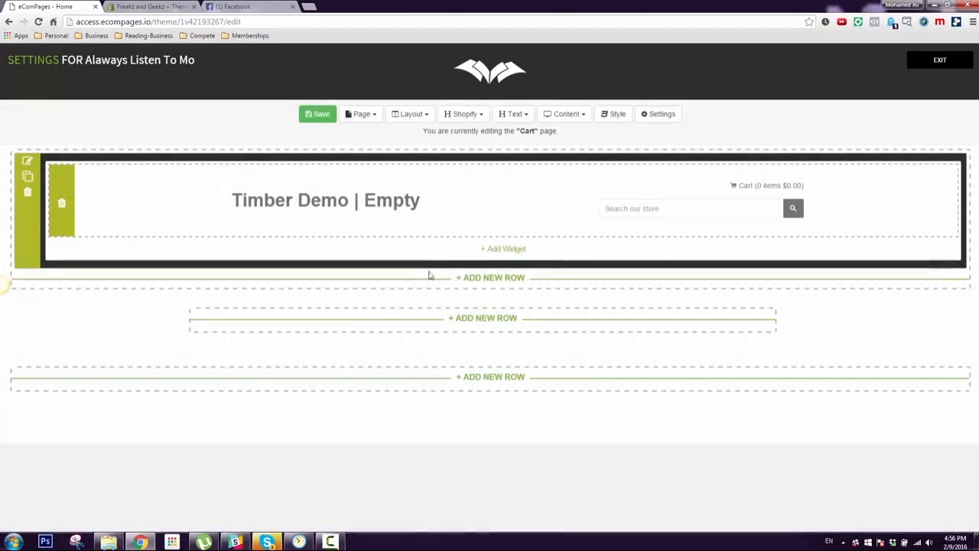
pyautogui.click(501, 251)
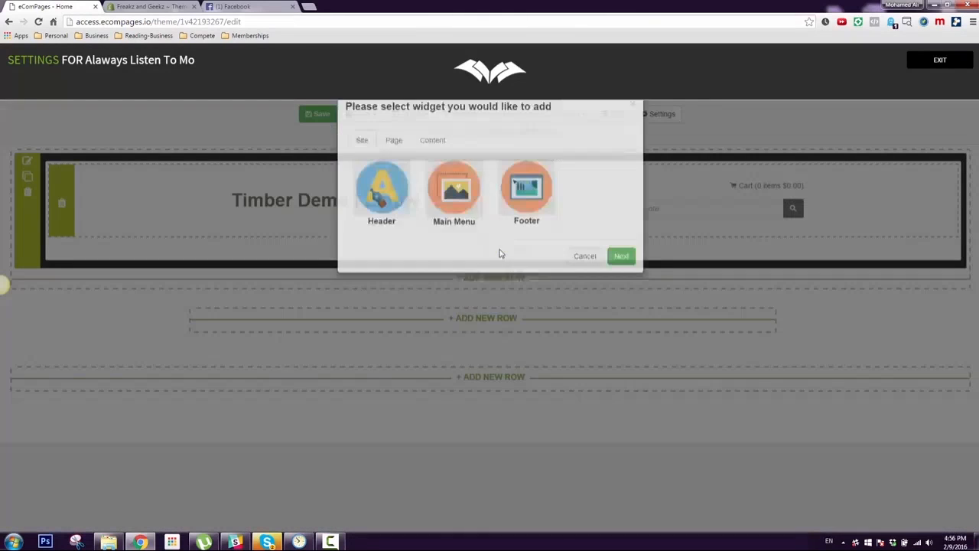
pyautogui.click(455, 214)
pyautogui.click(619, 281)
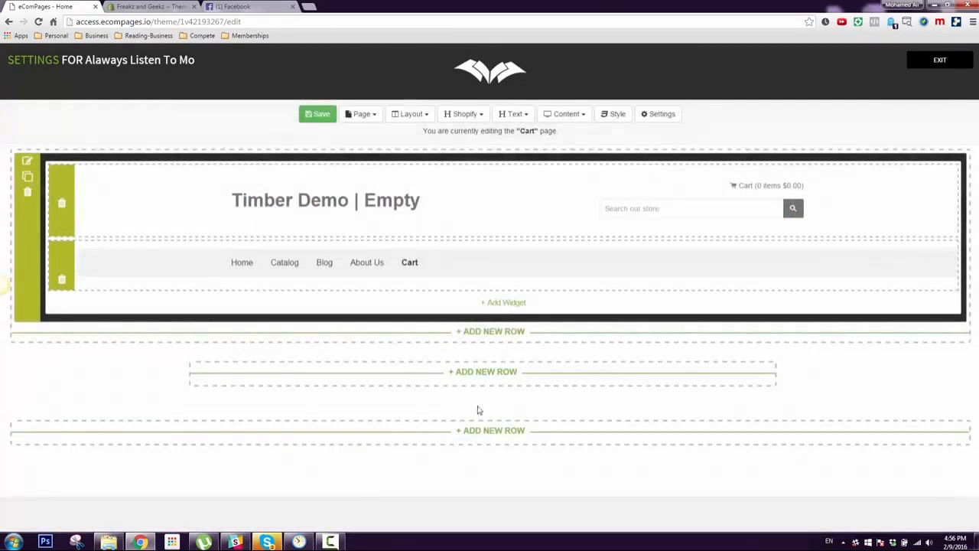
# Step: Add a one-column row in the Cart page's bottom full-width section and place a Footer widget in it
pyautogui.click(504, 433)
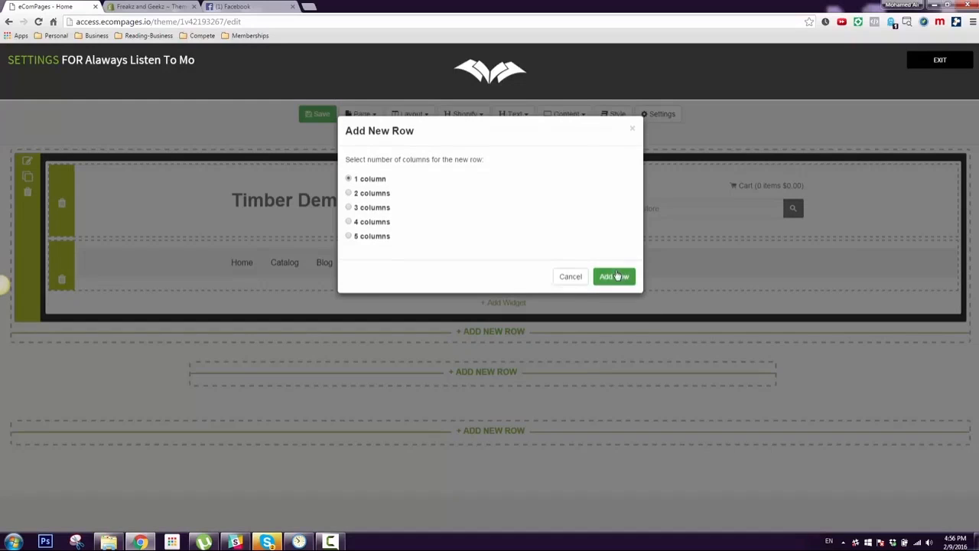
pyautogui.click(613, 276)
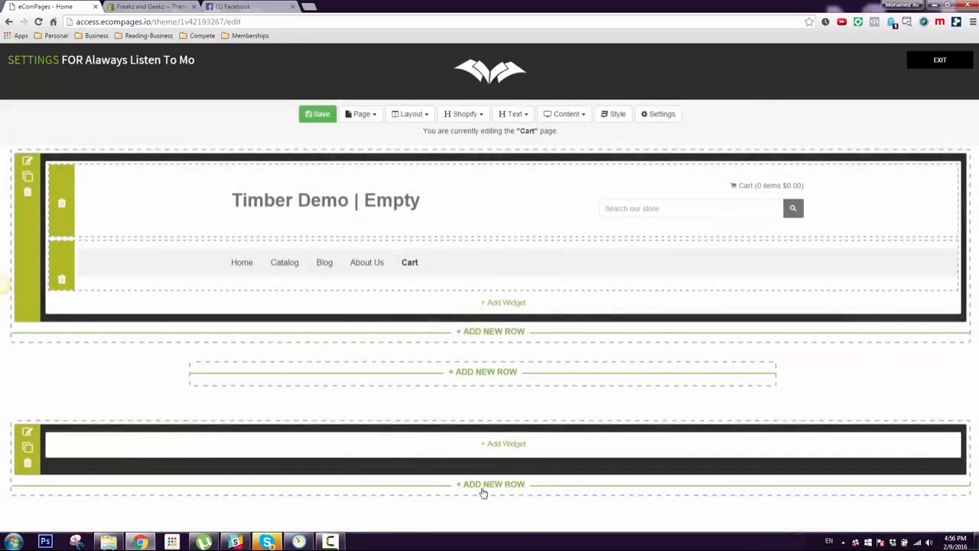
pyautogui.click(508, 446)
pyautogui.click(539, 236)
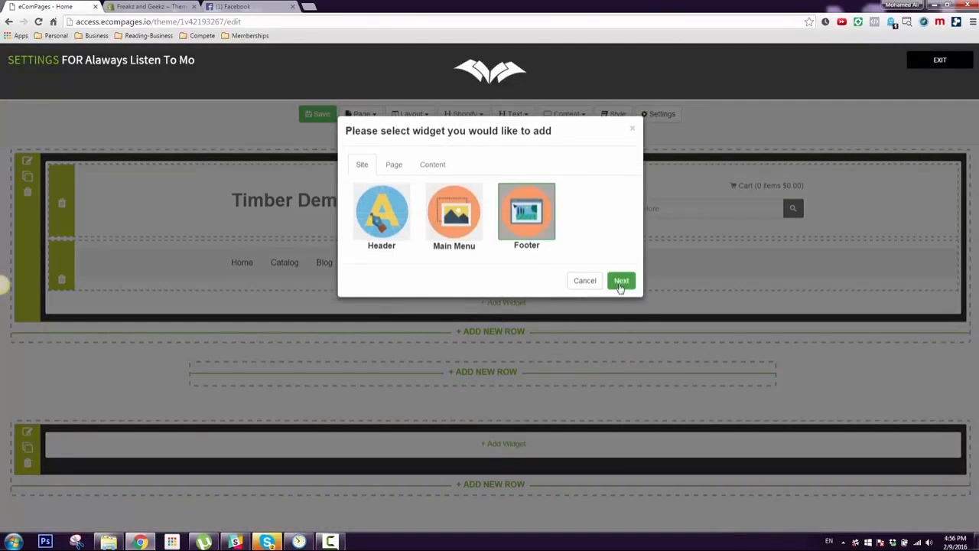
pyautogui.click(621, 281)
# Step: Add a one-column row in the Cart page's middle section and place a Cart widget in it
pyautogui.click(488, 373)
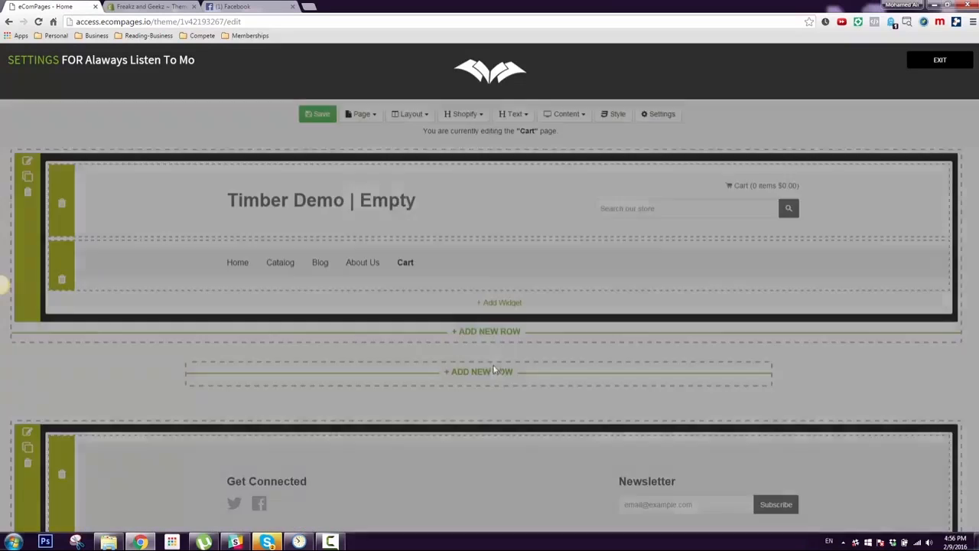
pyautogui.click(601, 273)
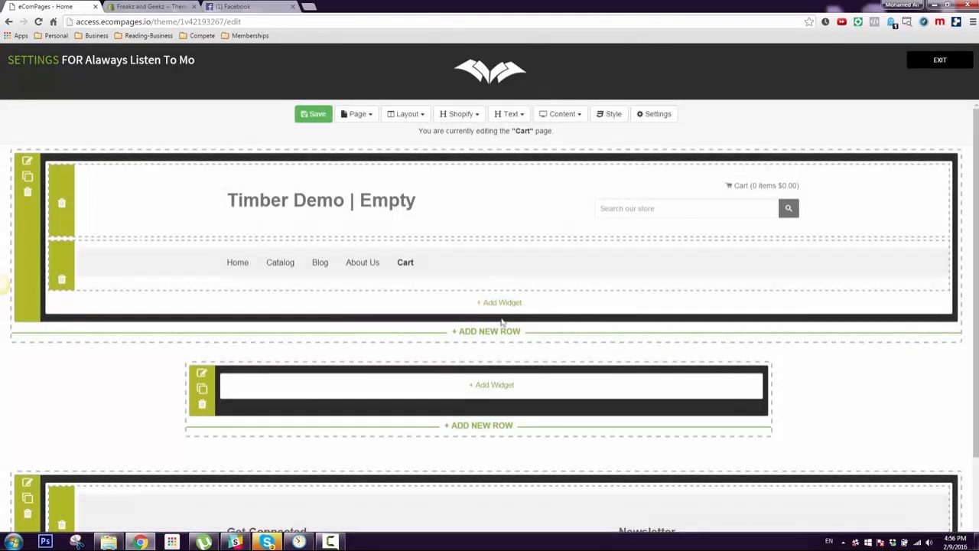
pyautogui.click(496, 388)
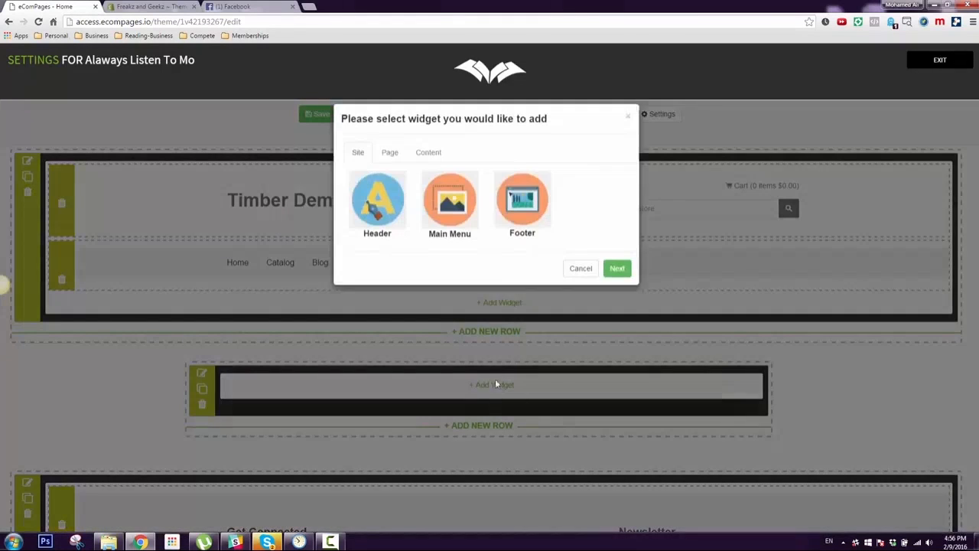
pyautogui.click(389, 164)
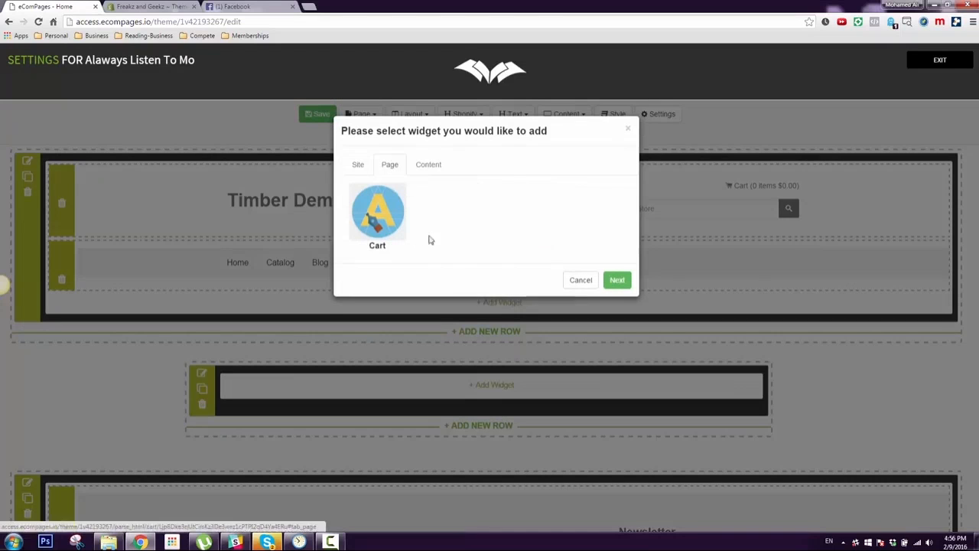
pyautogui.click(390, 227)
pyautogui.click(617, 280)
# Step: Add an Image content widget below the shopping cart in the same row
pyautogui.scroll(-4, 461, 389)
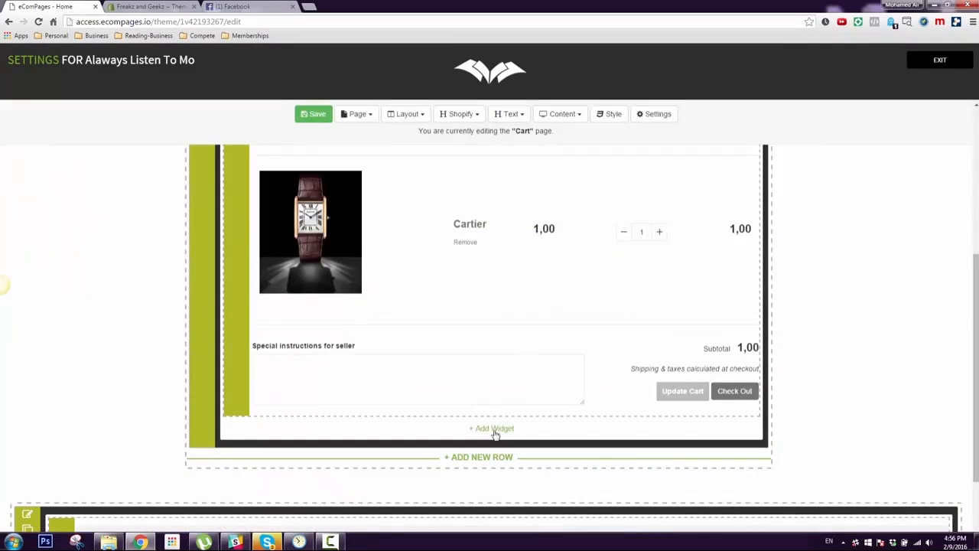
pyautogui.click(495, 430)
pyautogui.click(423, 167)
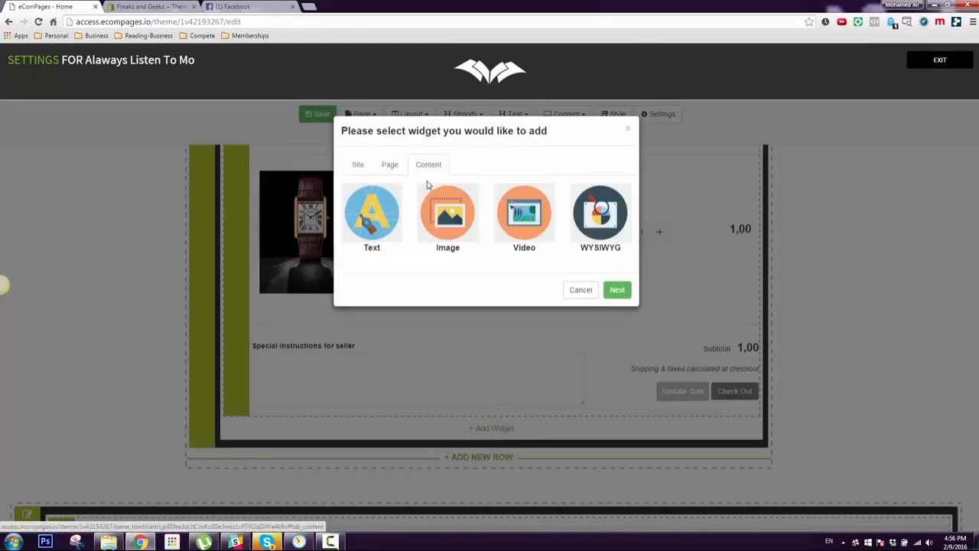
pyautogui.click(464, 228)
pyautogui.click(616, 289)
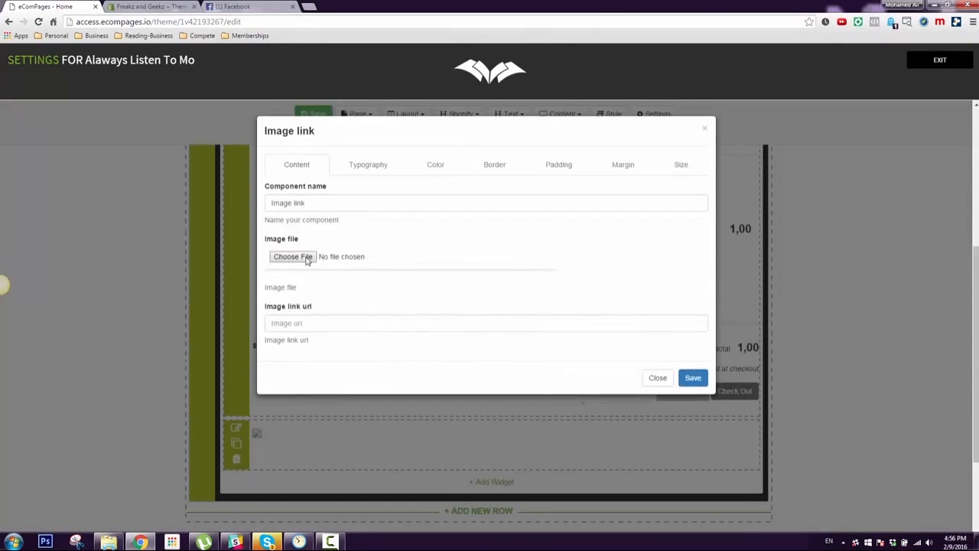
# Step: Upload the Trust image file to the new image widget and save its settings
pyautogui.click(293, 256)
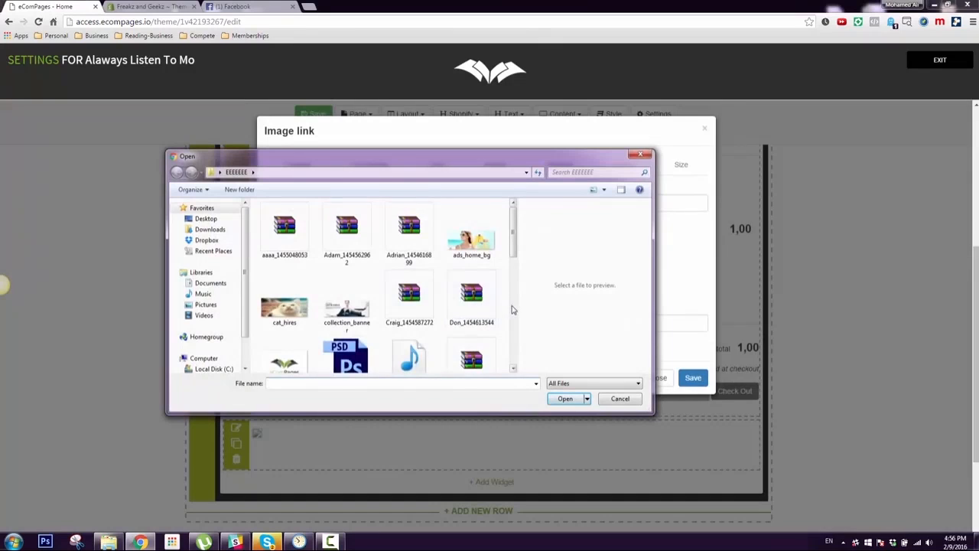
pyautogui.scroll(-5, 512, 309)
pyautogui.click(366, 349)
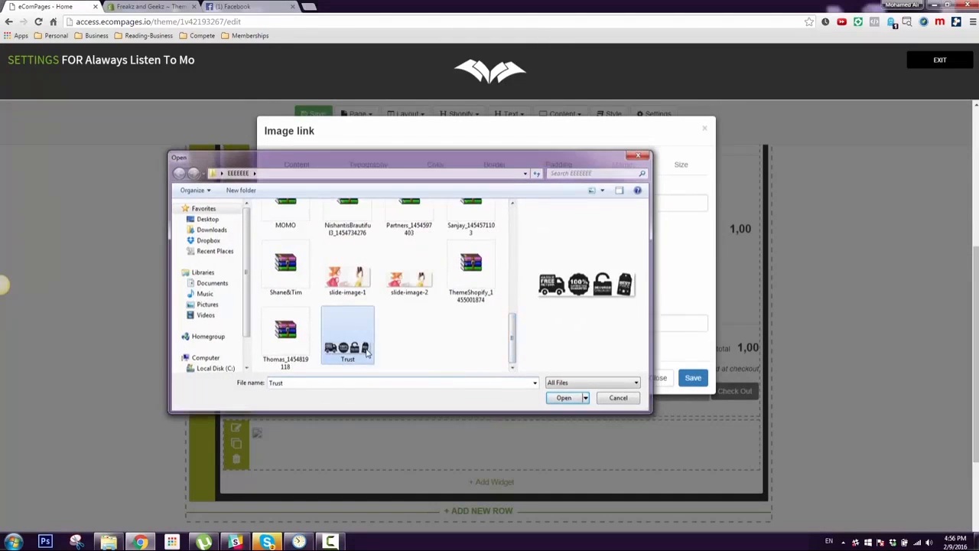
pyautogui.click(564, 398)
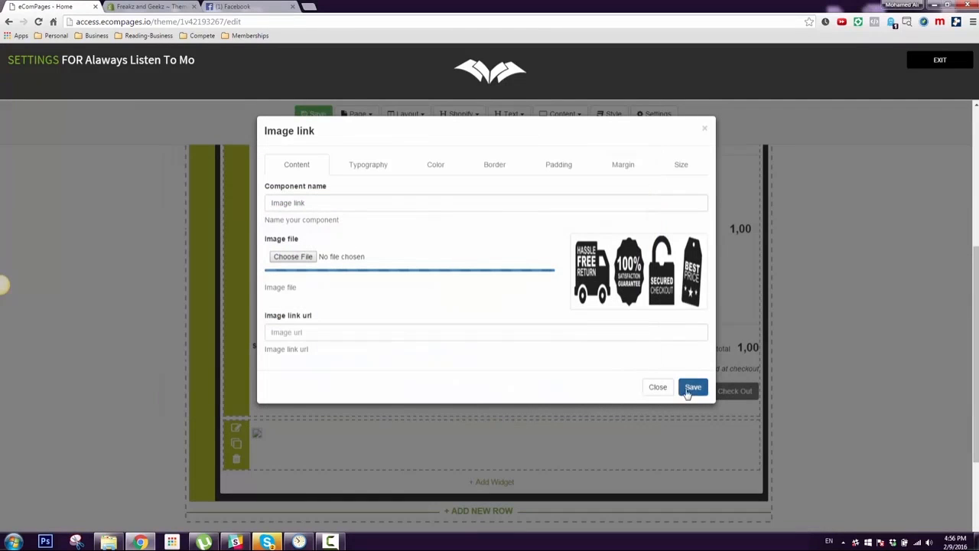
pyautogui.click(690, 388)
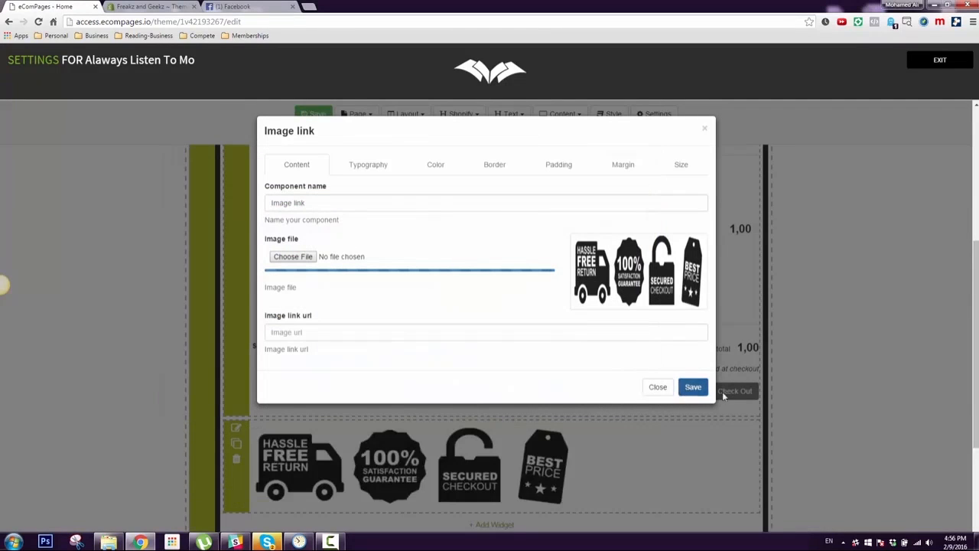
pyautogui.click(656, 387)
# Step: Set the trust badge image's alignment to Center and save the widget settings
pyautogui.scroll(-3, 442, 382)
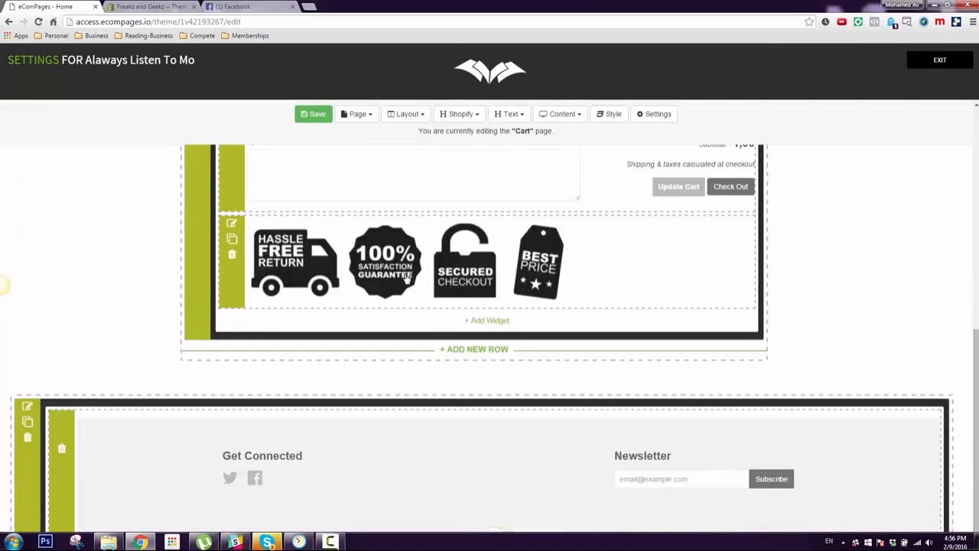
pyautogui.click(230, 224)
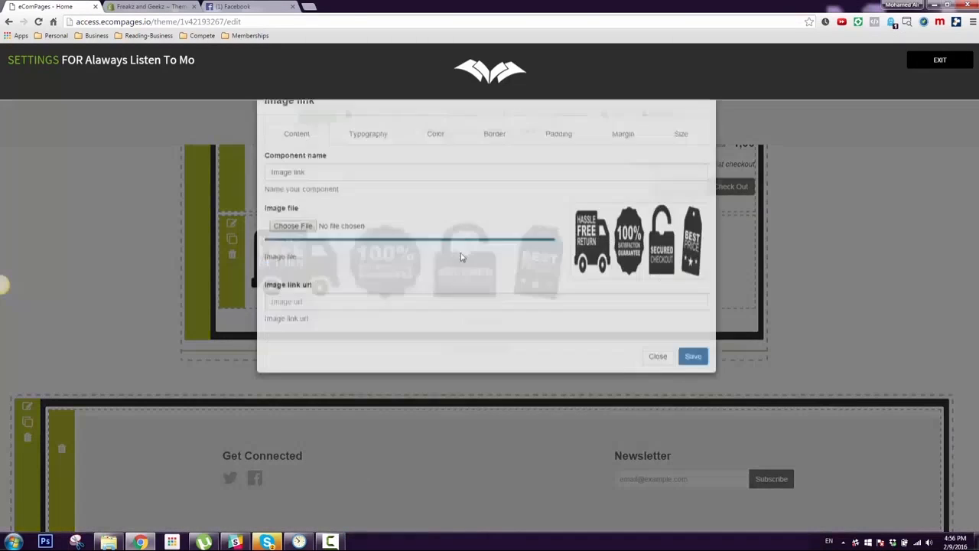
pyautogui.click(361, 167)
pyautogui.click(321, 204)
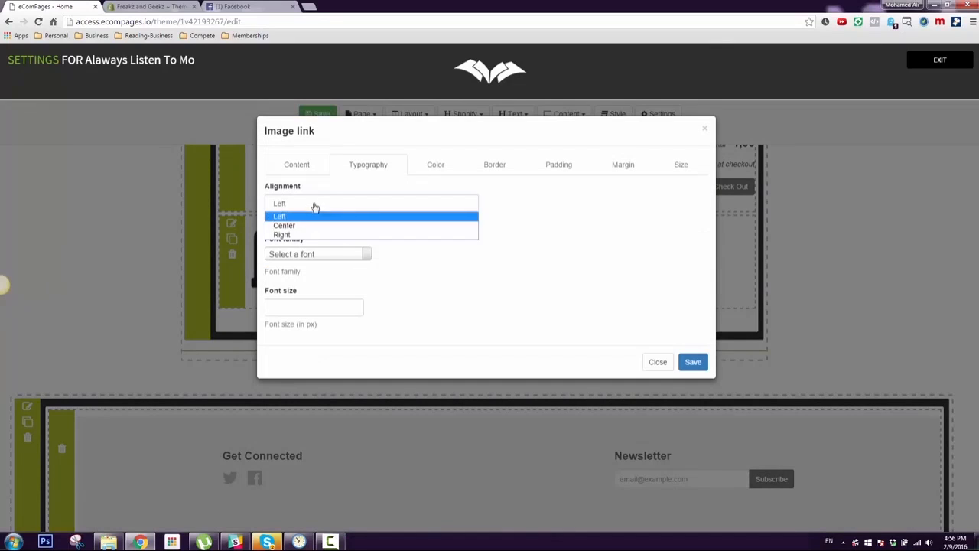
pyautogui.click(319, 222)
pyautogui.click(697, 365)
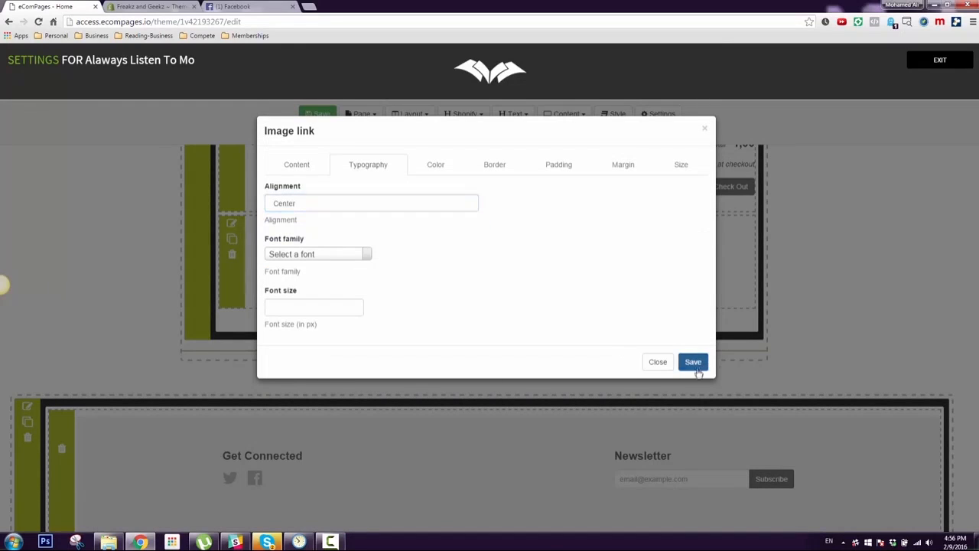
pyautogui.click(654, 362)
# Step: Save the Cart page and exit the theme editor to the list of recently edited themes
pyautogui.scroll(4, 429, 230)
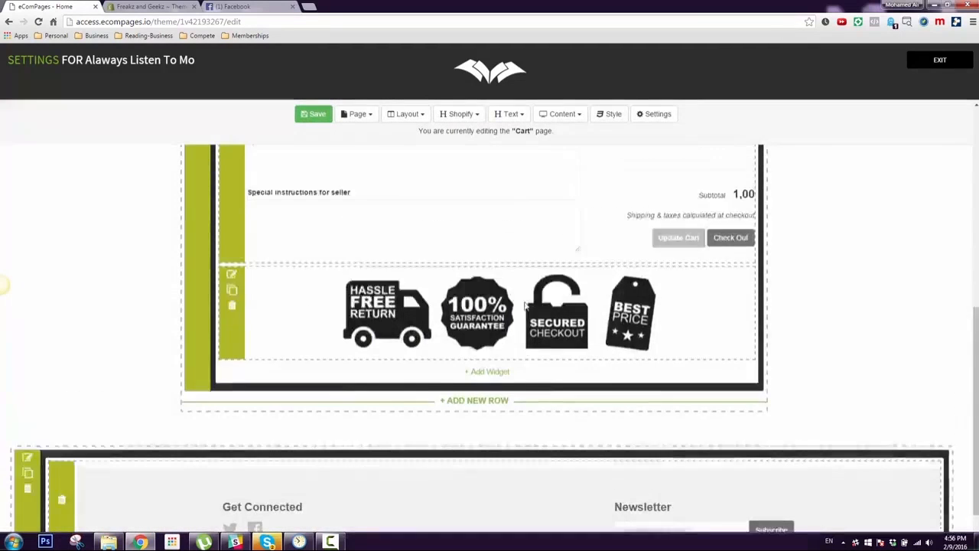
pyautogui.click(314, 120)
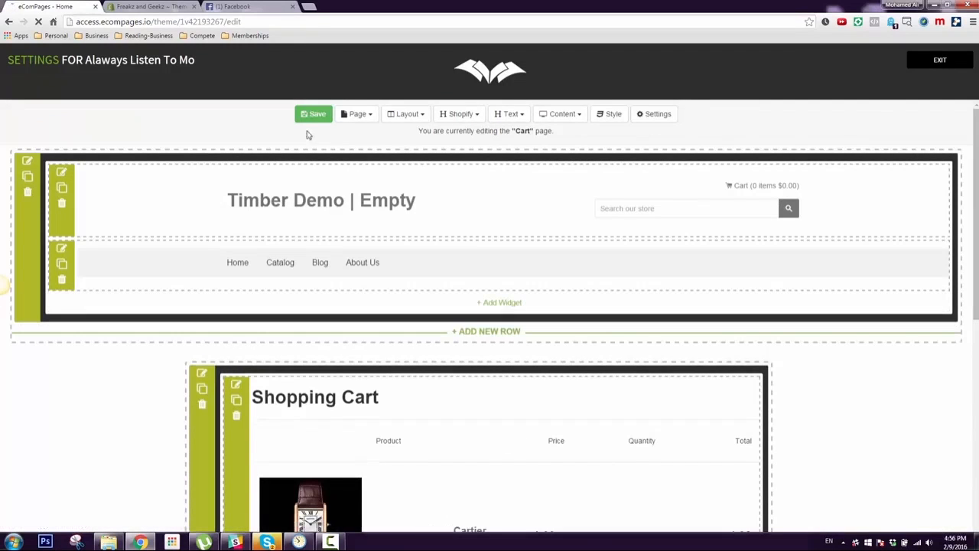
pyautogui.click(922, 70)
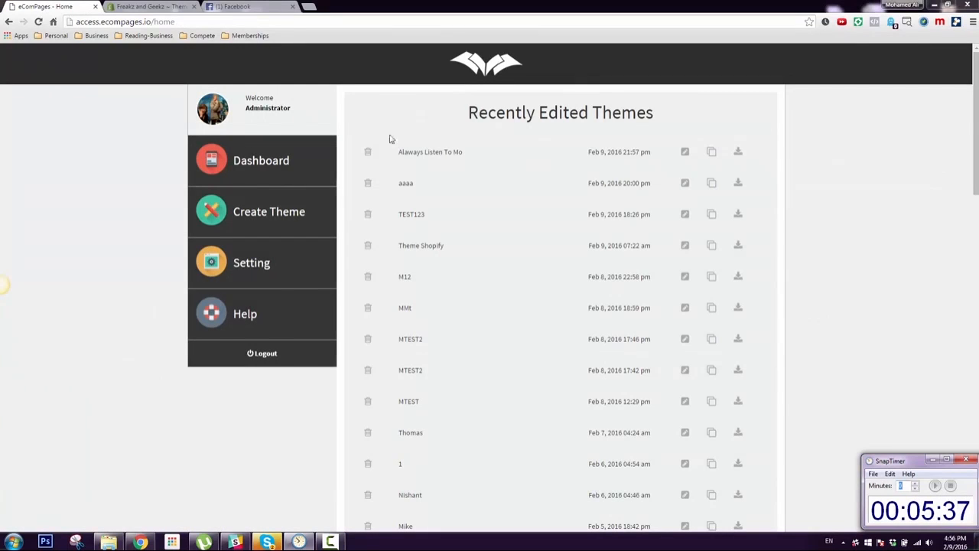
# Step: Download the Alaways Listen To Mo theme as a ZIP archive and switch to the Shopify Themes page
pyautogui.click(739, 152)
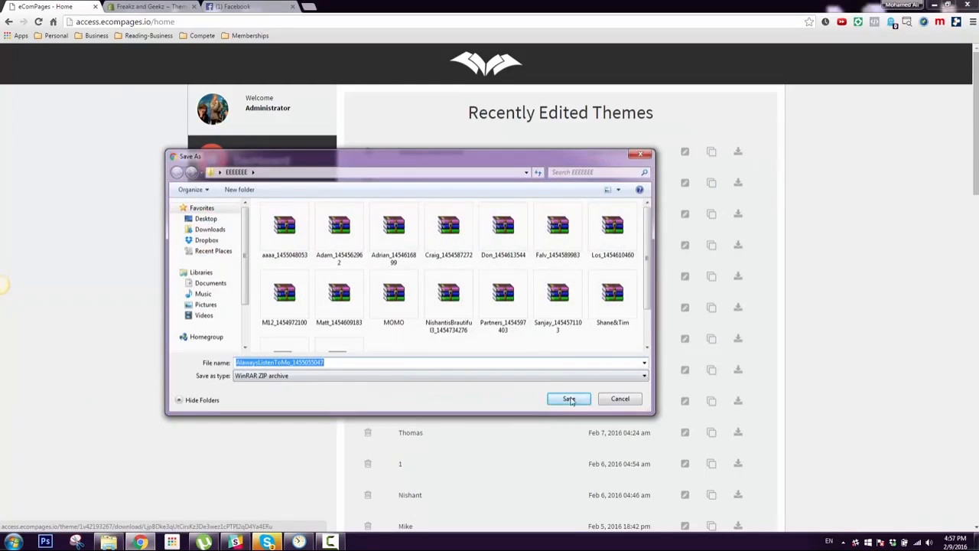
pyautogui.click(570, 399)
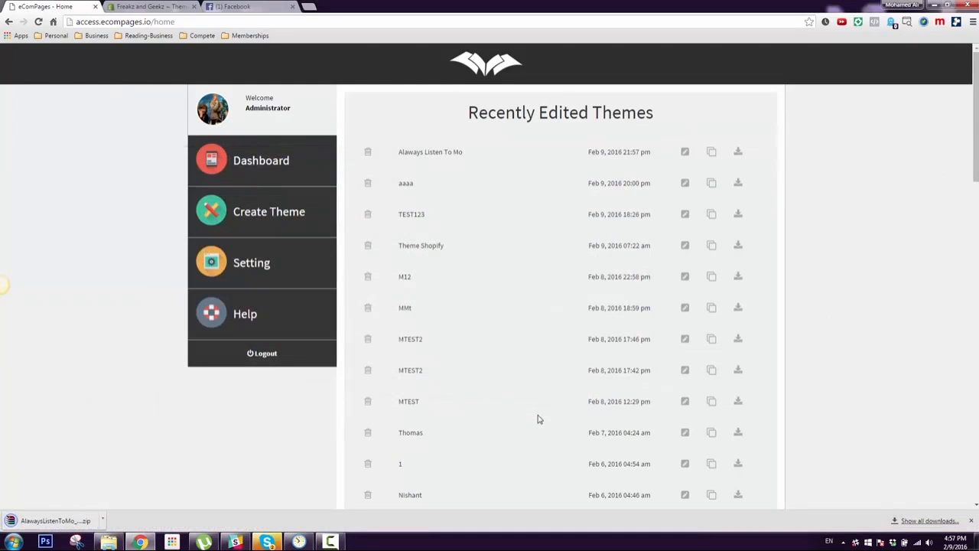
pyautogui.click(150, 6)
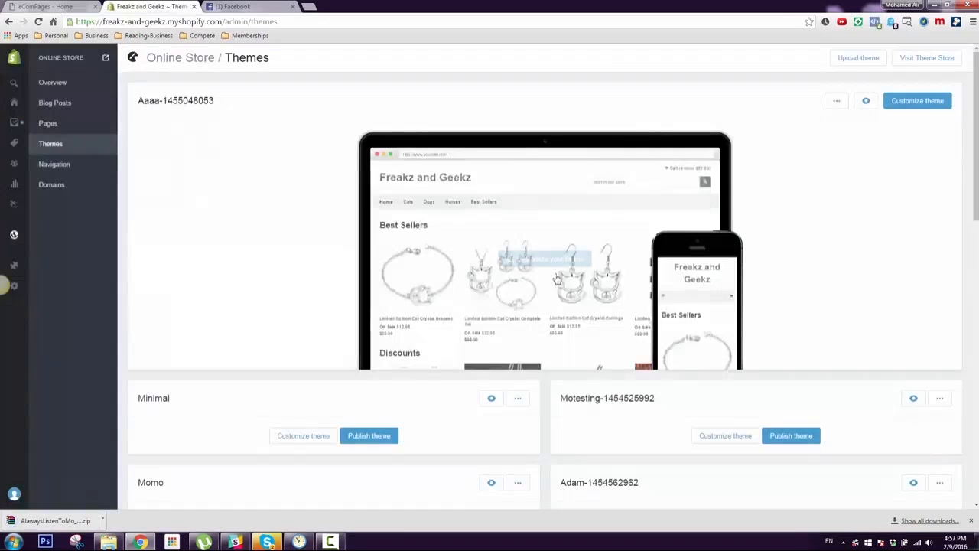
pyautogui.click(858, 58)
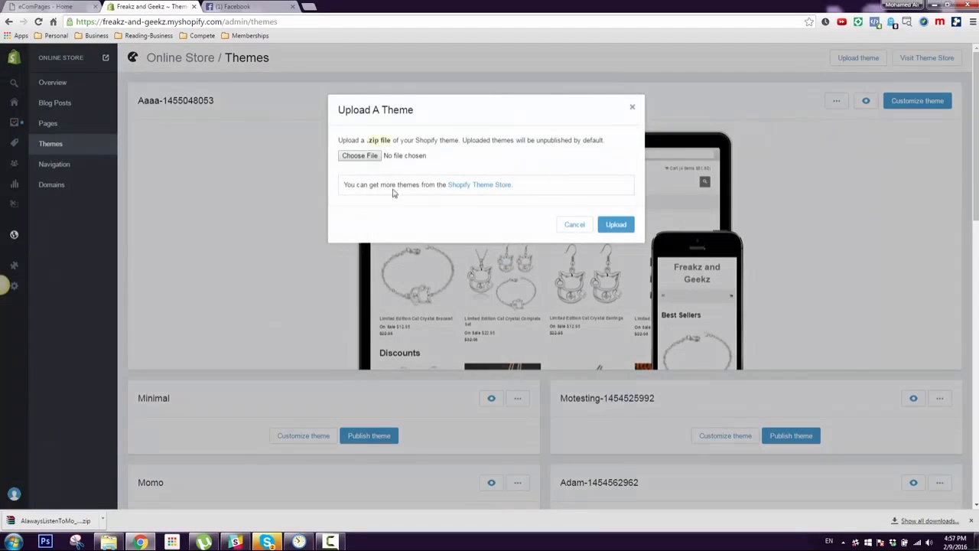
pyautogui.click(359, 156)
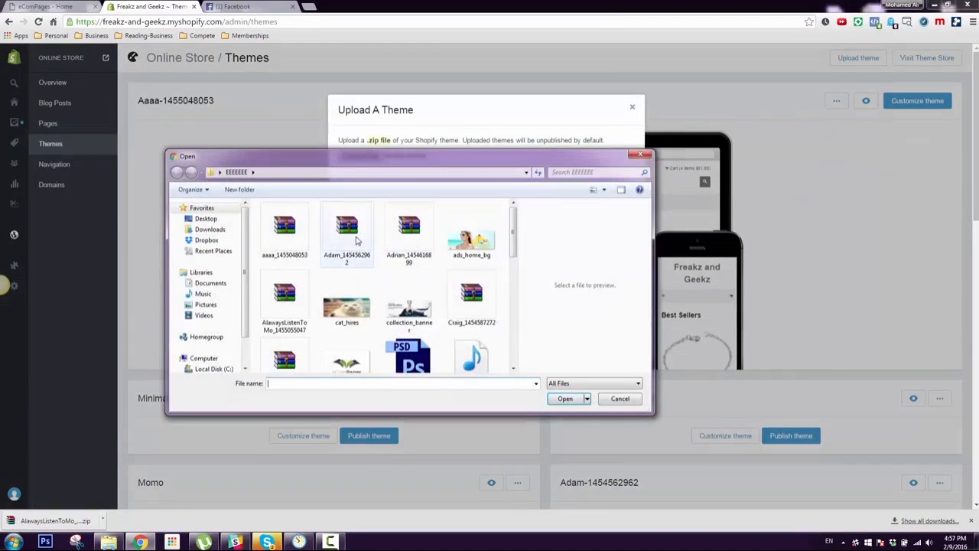
pyautogui.doubleClick(285, 299)
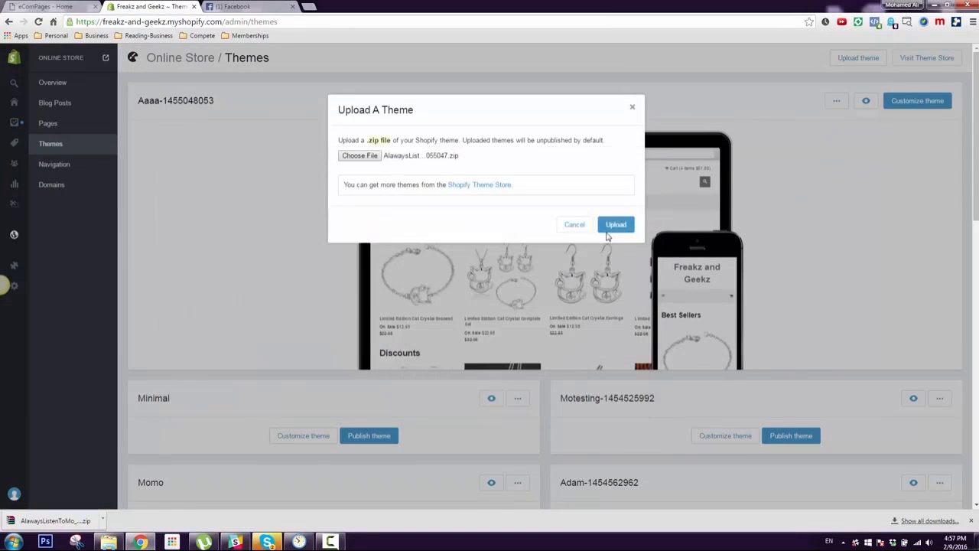
pyautogui.click(621, 225)
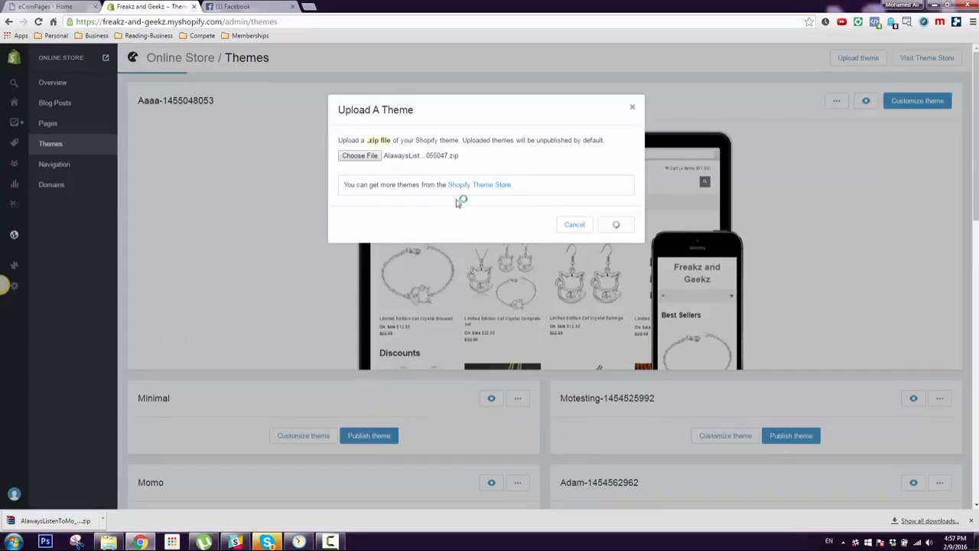
pyautogui.scroll(-10, 669, 370)
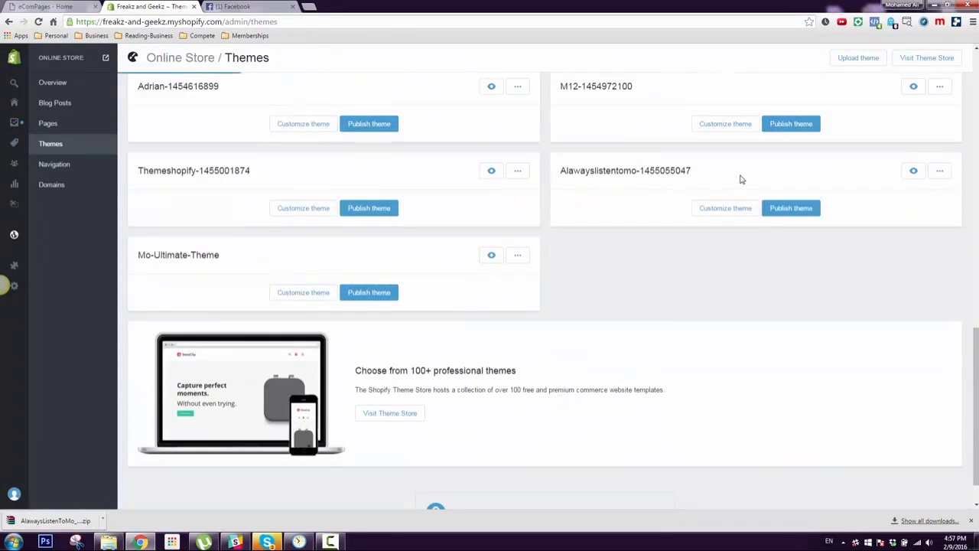
pyautogui.click(773, 215)
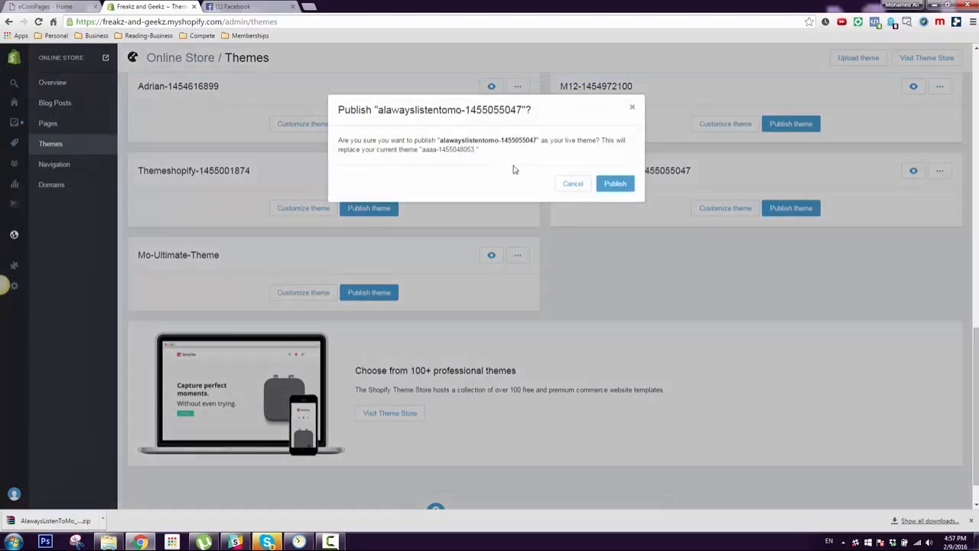
pyautogui.click(626, 184)
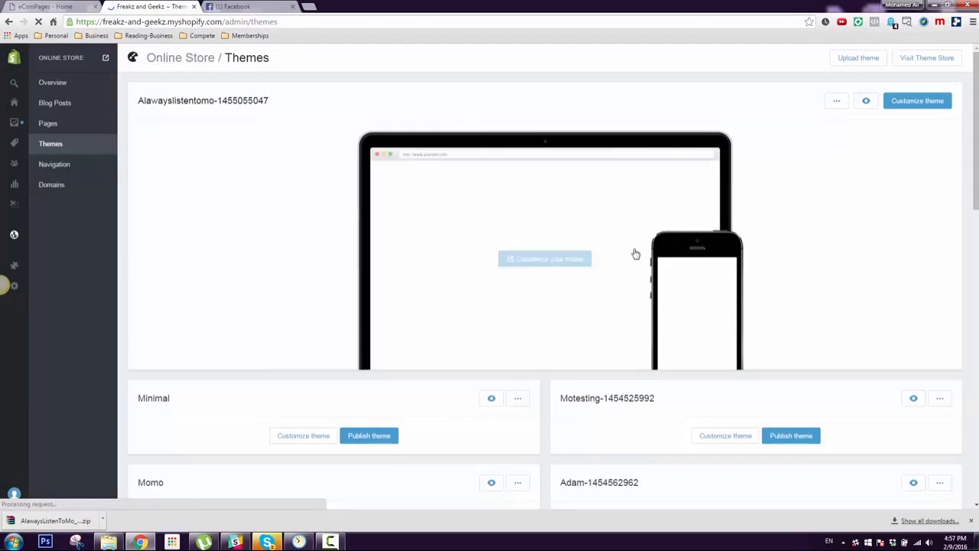
# Step: Customize the live theme by uploading the logo image as the header's custom logo, and check it on the reloaded storefront
pyautogui.click(902, 108)
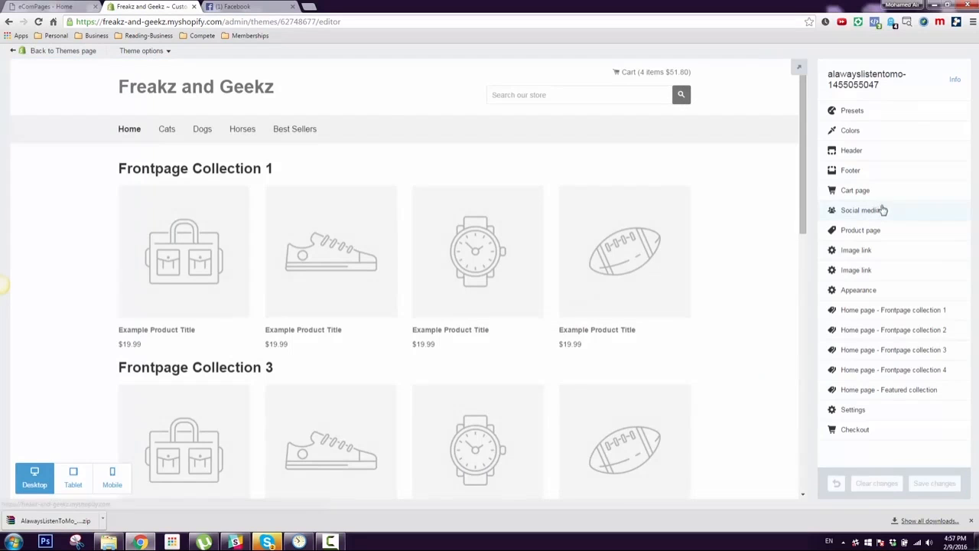
pyautogui.click(852, 151)
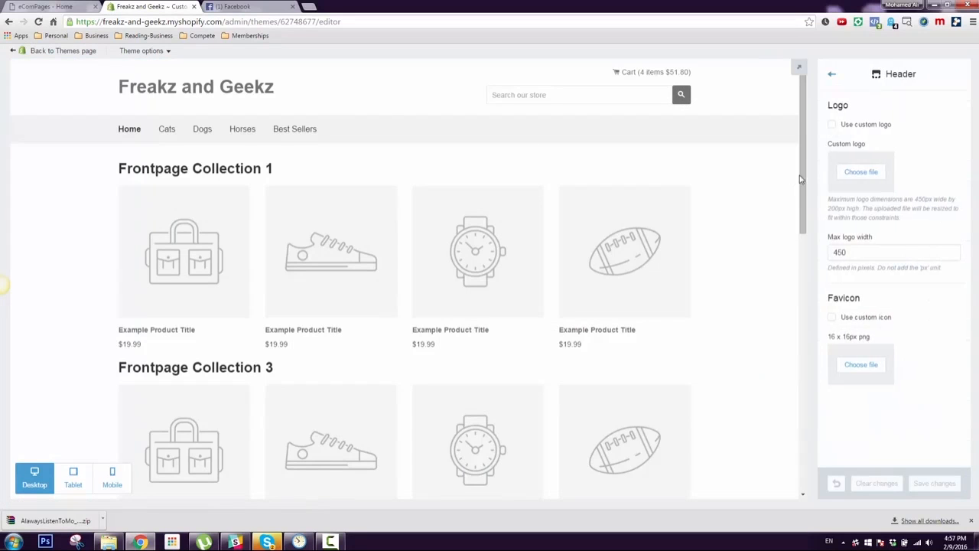
pyautogui.click(865, 172)
pyautogui.click(284, 337)
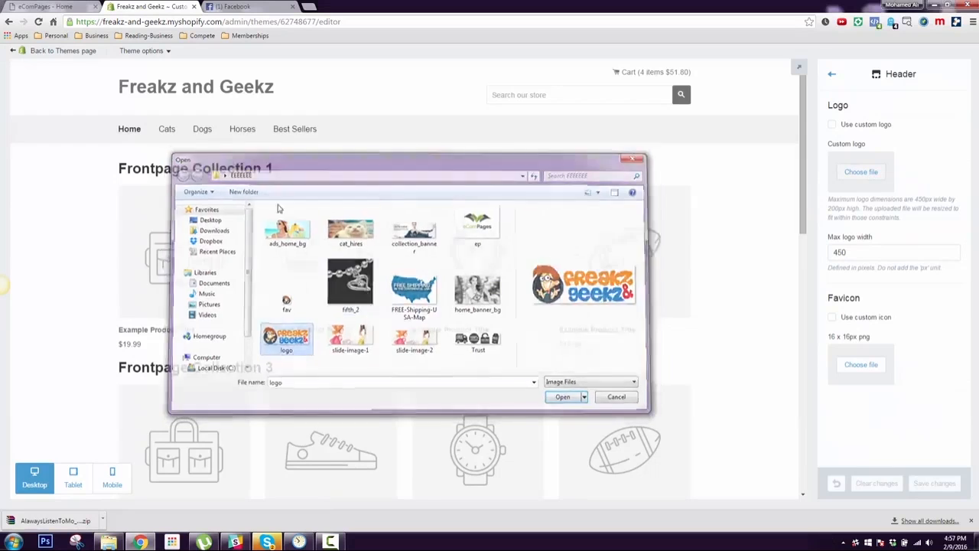
pyautogui.click(565, 399)
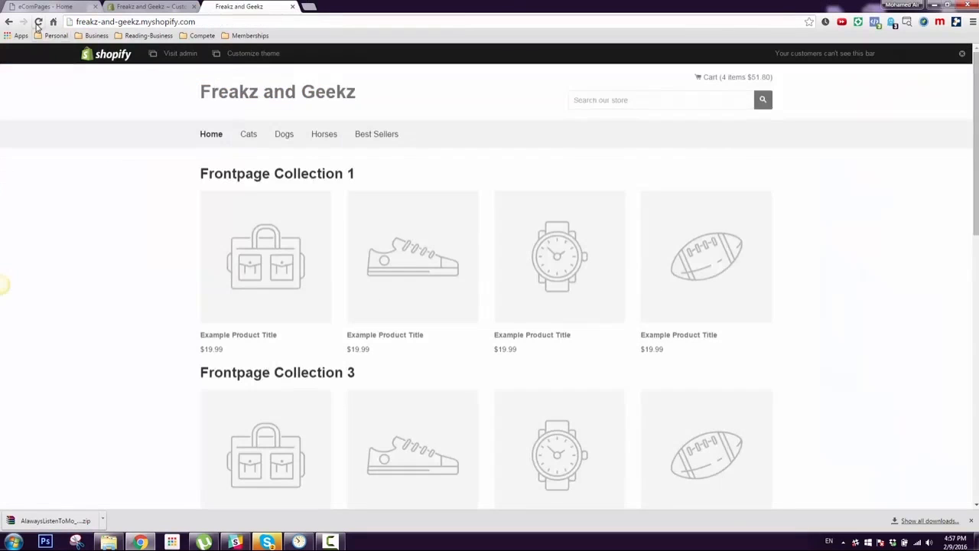
pyautogui.click(38, 22)
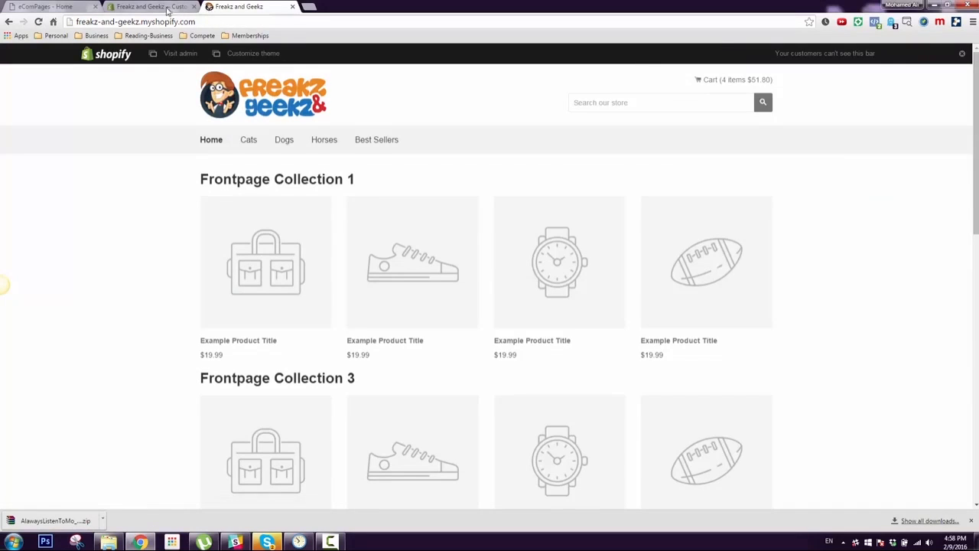
pyautogui.click(167, 10)
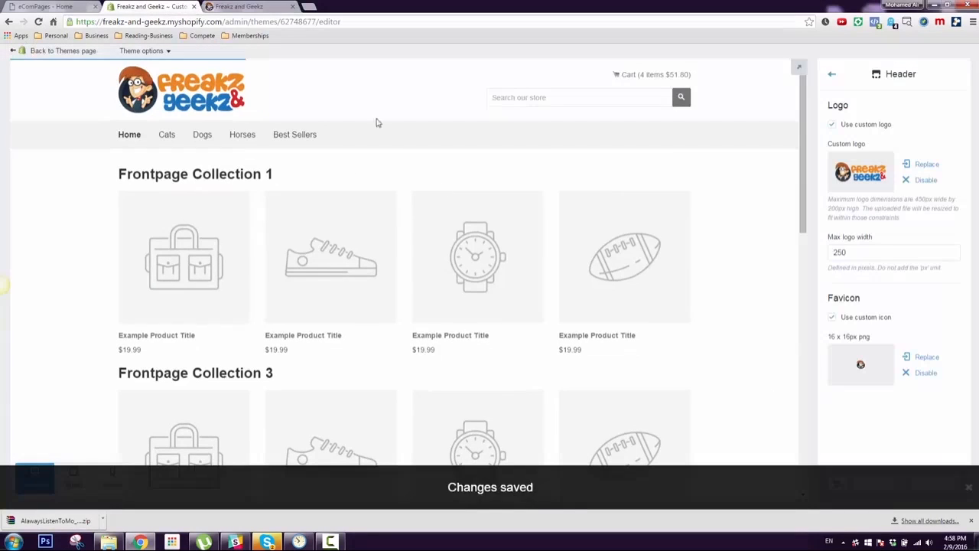
# Step: Open the Home page - Frontpage collection 1 settings and review the collection sections in the home page preview
pyautogui.click(832, 74)
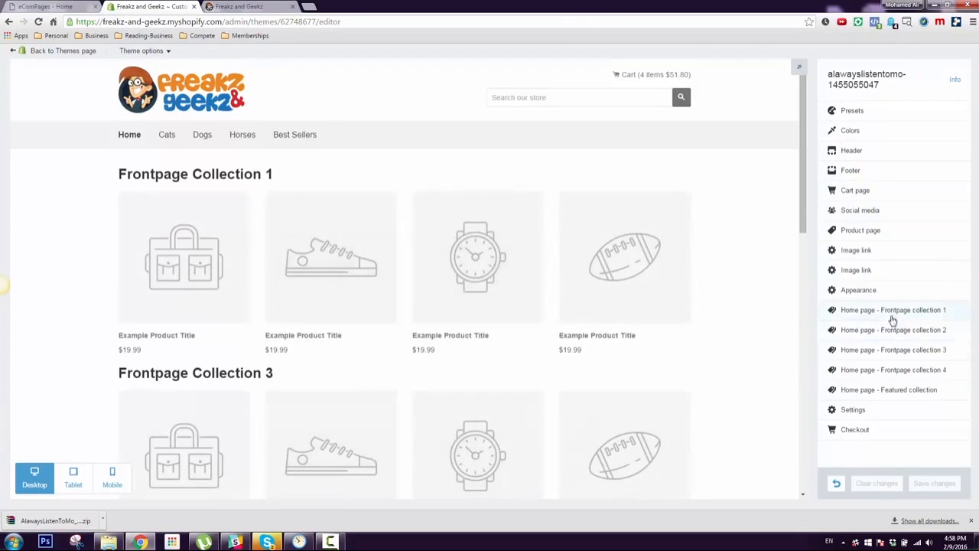
pyautogui.click(892, 312)
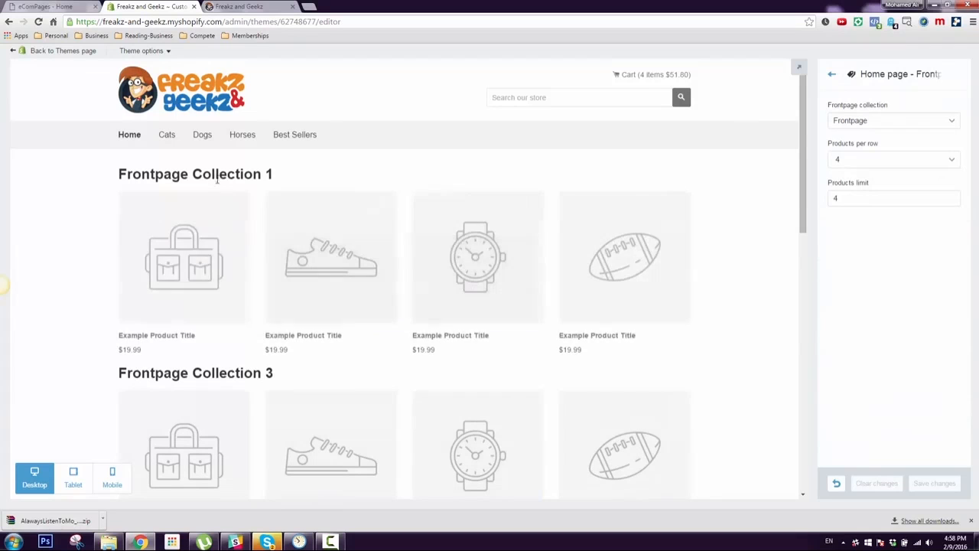
pyautogui.scroll(-2, 192, 210)
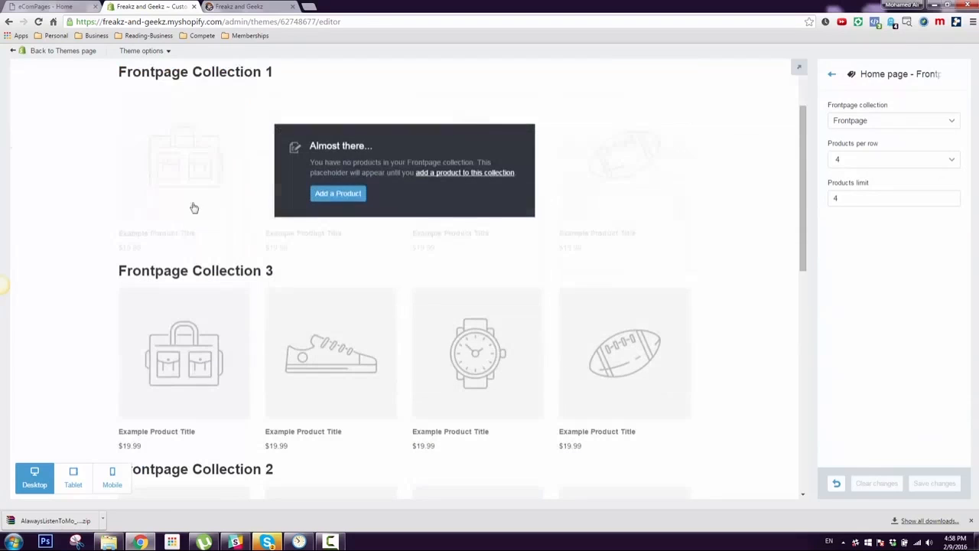
pyautogui.scroll(-4, 183, 291)
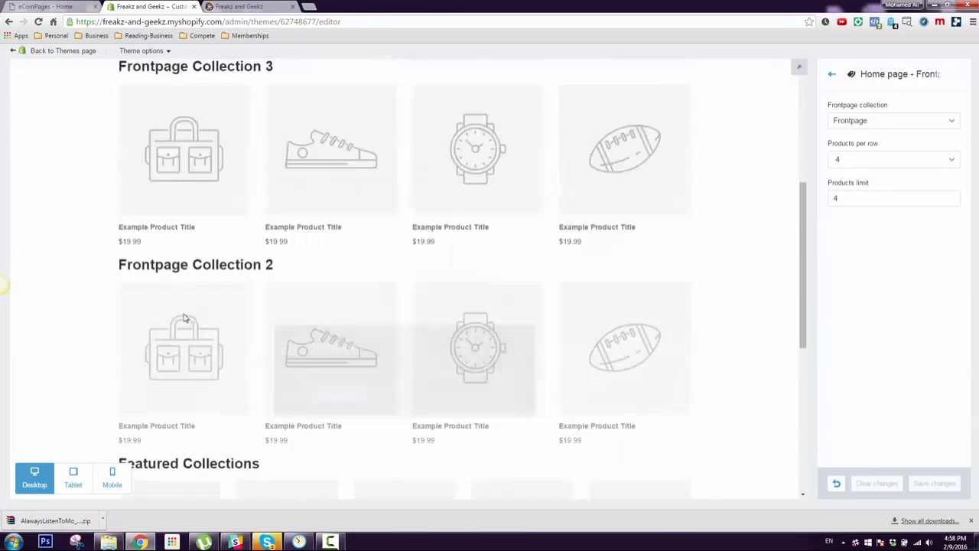
pyautogui.scroll(5, 175, 77)
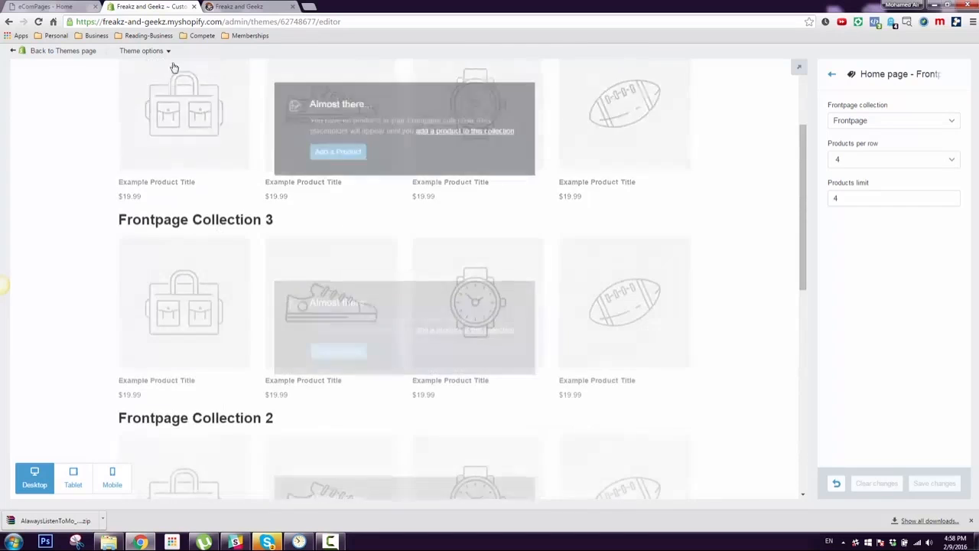
# Step: Open the theme's language editor in a new browser tab and show its Homepage translations
pyautogui.click(167, 50)
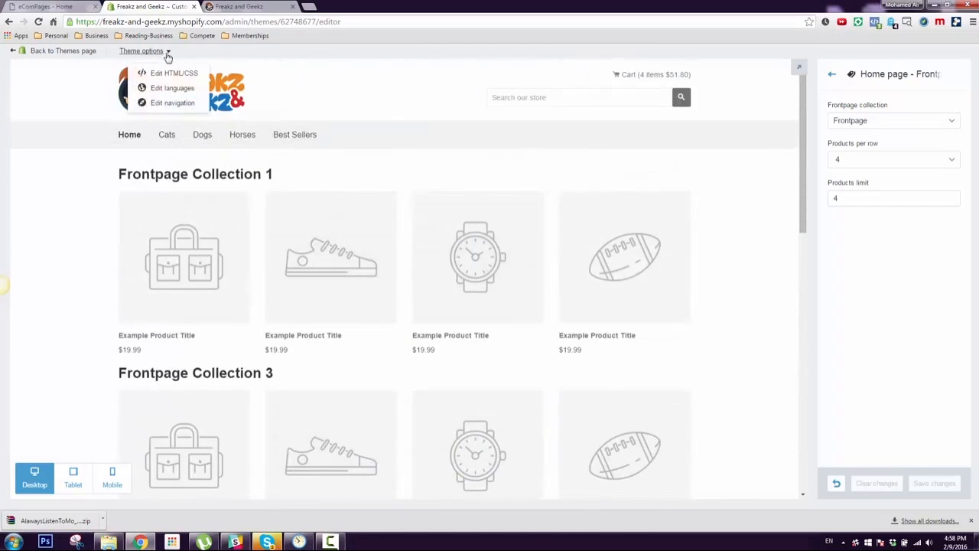
pyautogui.rightClick(190, 91)
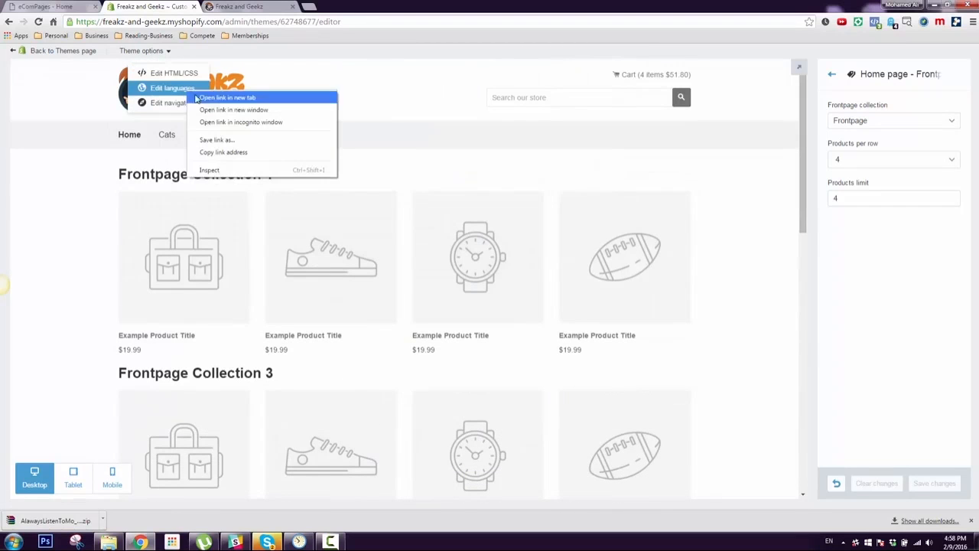
pyautogui.click(200, 97)
pyautogui.click(246, 6)
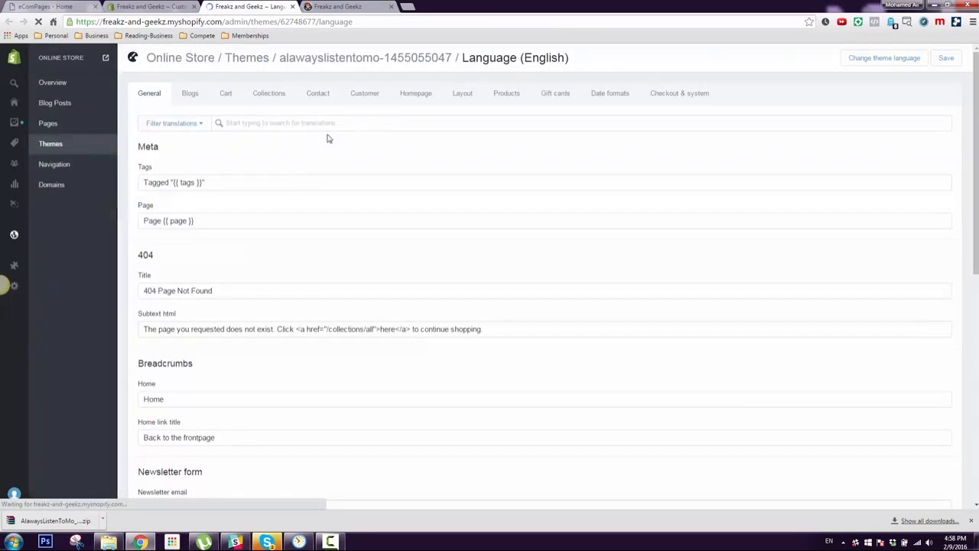
pyautogui.click(416, 94)
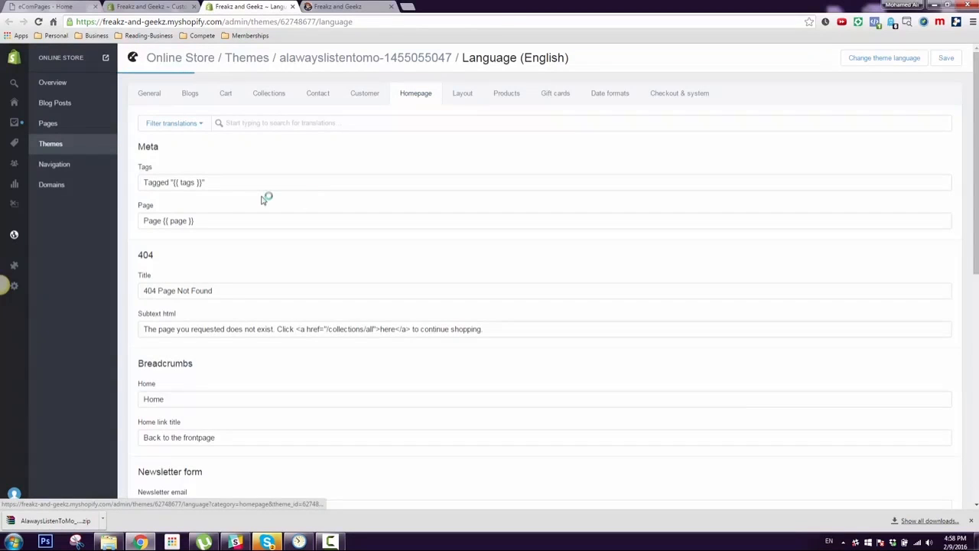
# Step: Set the first Frontpage title to "Best Sellers" and Frontpage title2 to "Today's Deals"
pyautogui.moveTo(254, 177); pyautogui.dragTo(92, 186)
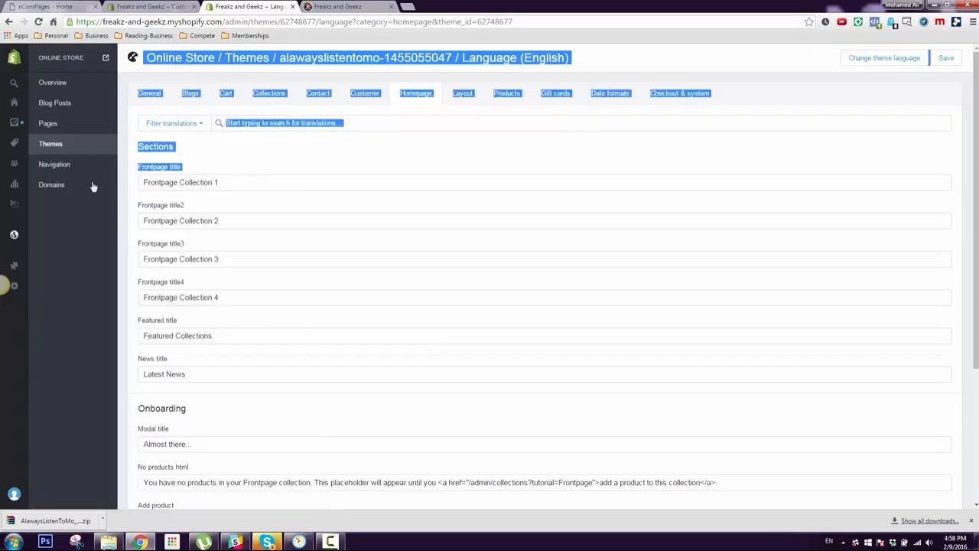
pyautogui.moveTo(238, 182); pyautogui.dragTo(98, 182)
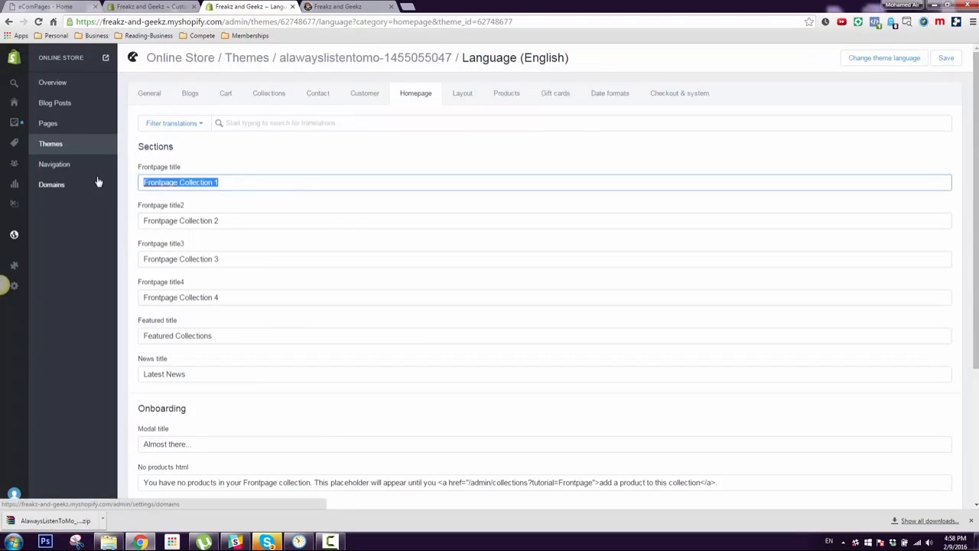
pyautogui.write('Best Sellers')
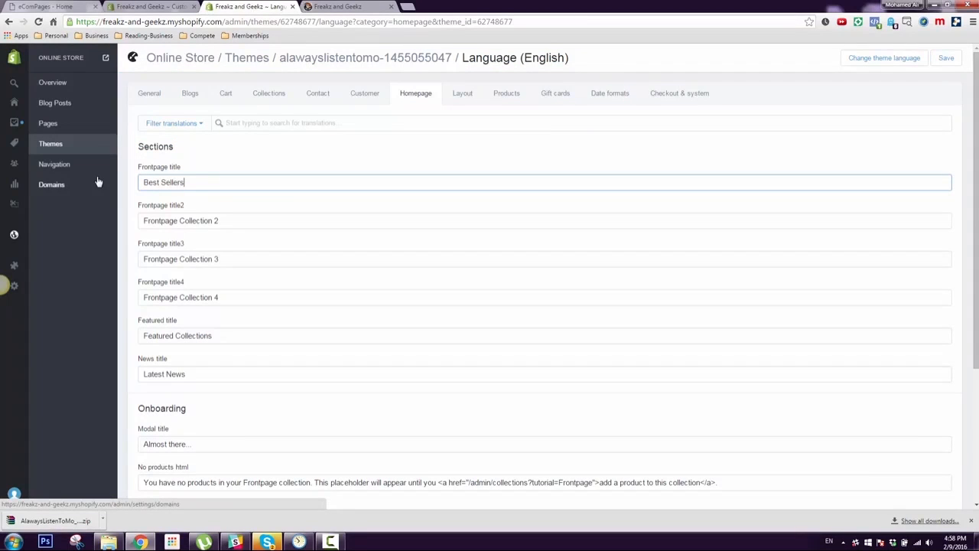
pyautogui.moveTo(235, 220); pyautogui.dragTo(102, 217)
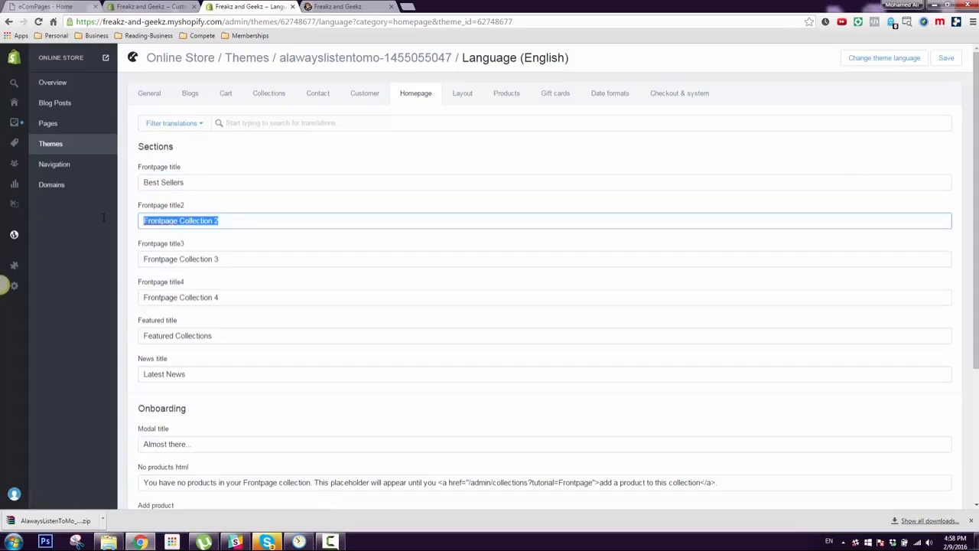
pyautogui.write("Today's Deals")
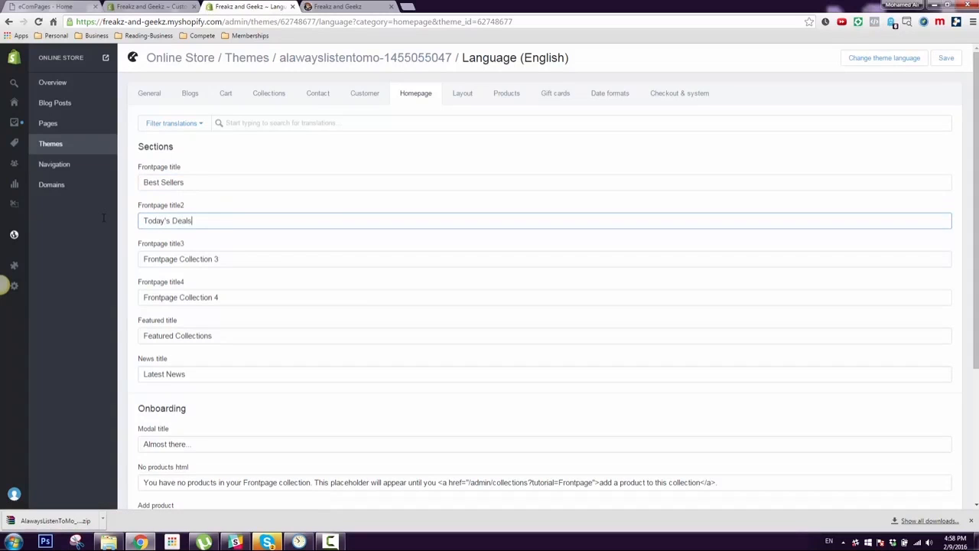
# Step: Set Frontpage title3 to "Staff Pick" and Frontpage title4 to "Almost Out Of Stock"
pyautogui.moveTo(257, 264); pyautogui.dragTo(138, 258)
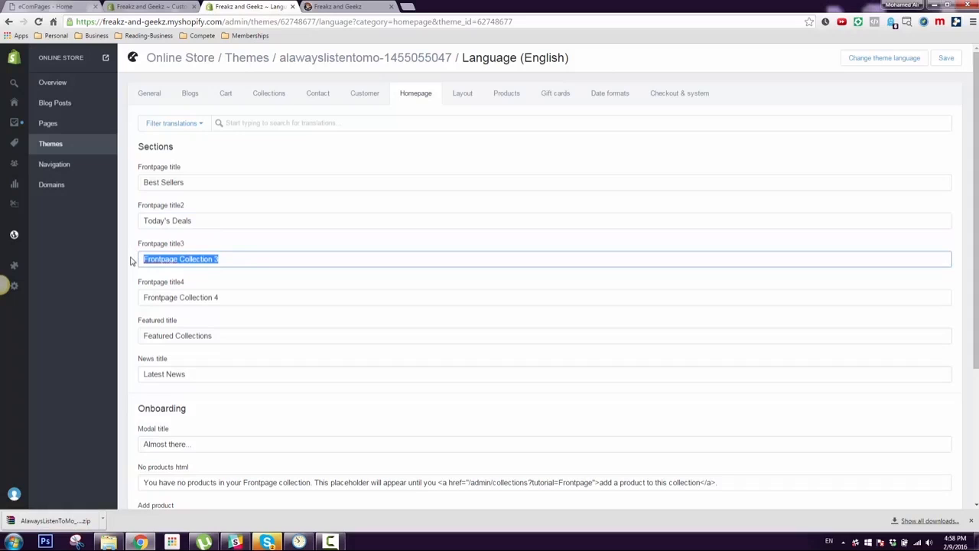
pyautogui.write('Staff Pick')
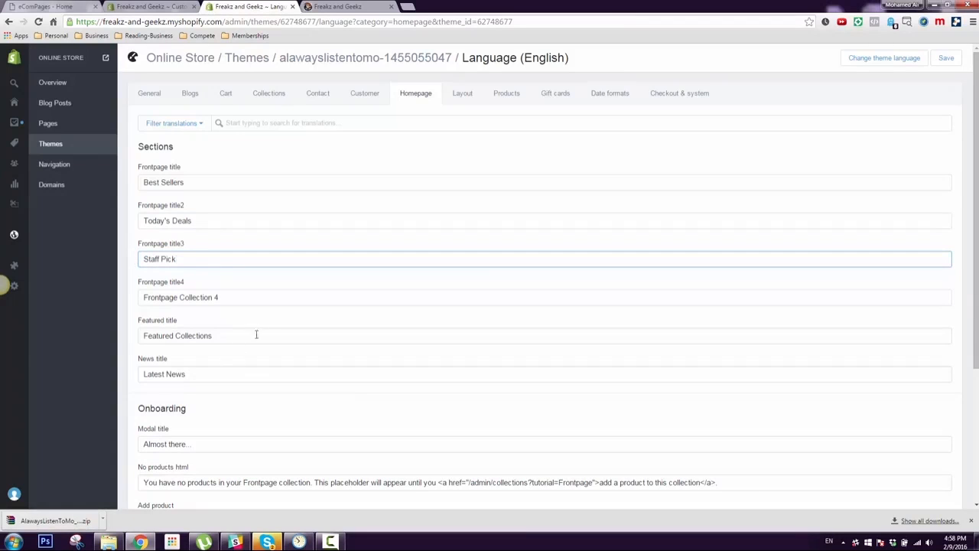
pyautogui.click(244, 298)
pyautogui.moveTo(216, 298); pyautogui.dragTo(140, 295)
pyautogui.click(229, 301)
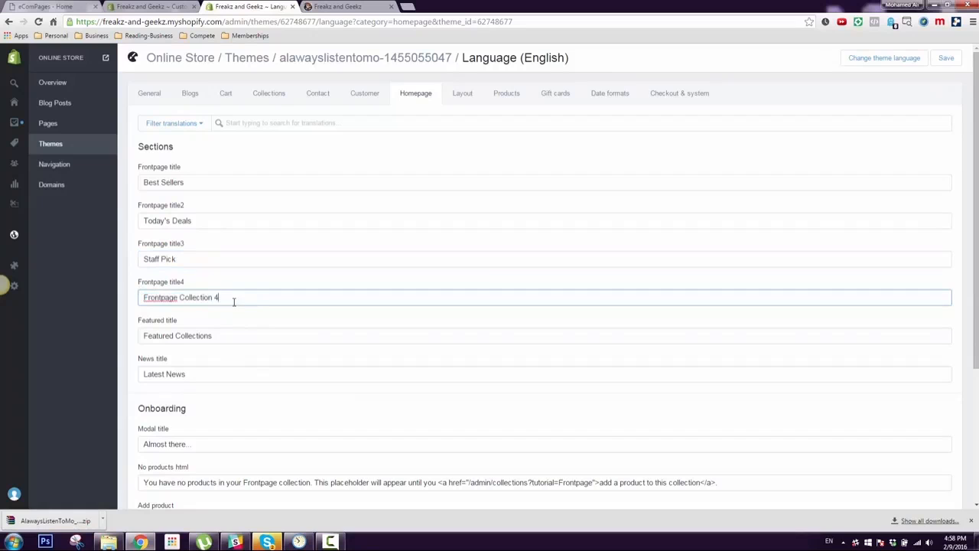
pyautogui.moveTo(234, 301); pyautogui.dragTo(135, 293)
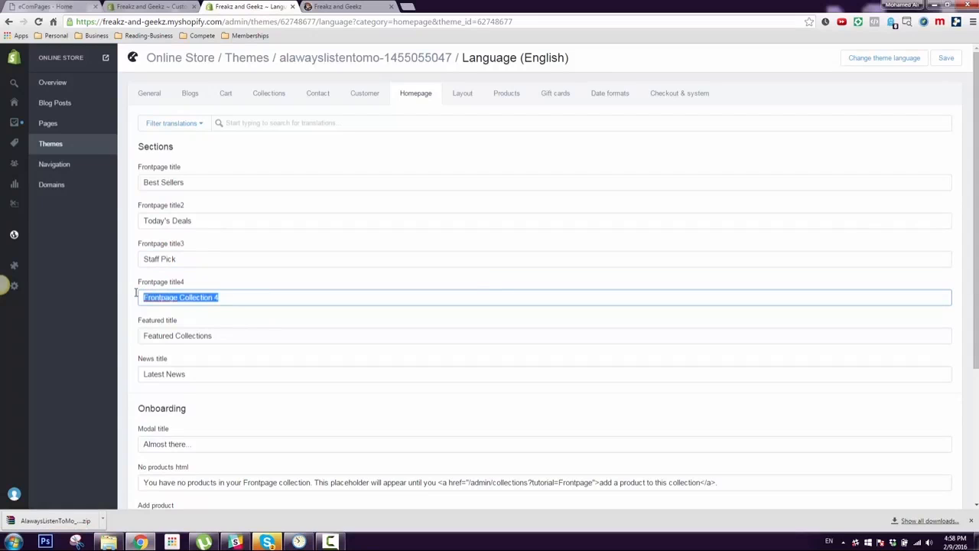
pyautogui.write('Almost Out Of Stock')
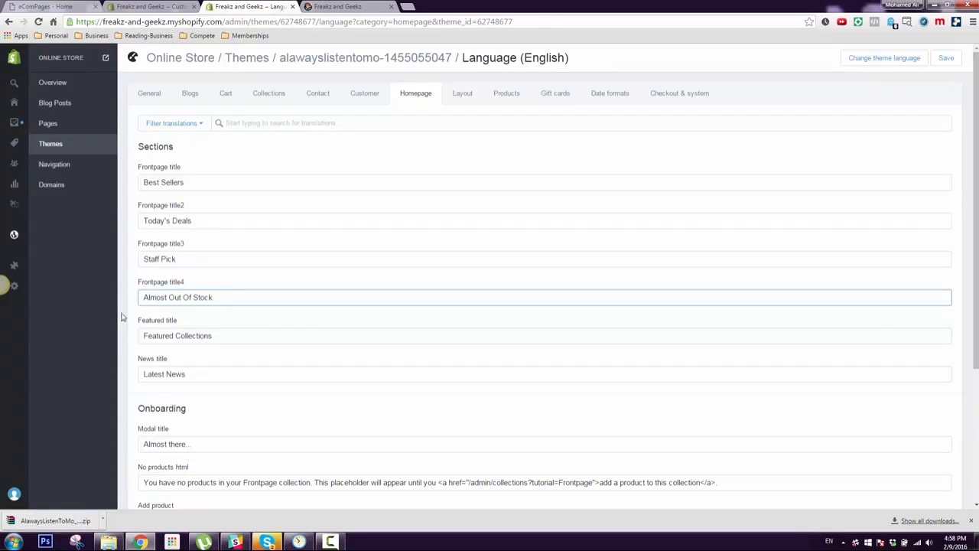
# Step: Save the homepage translations and reload the storefront to check the new section titles
pyautogui.click(117, 328)
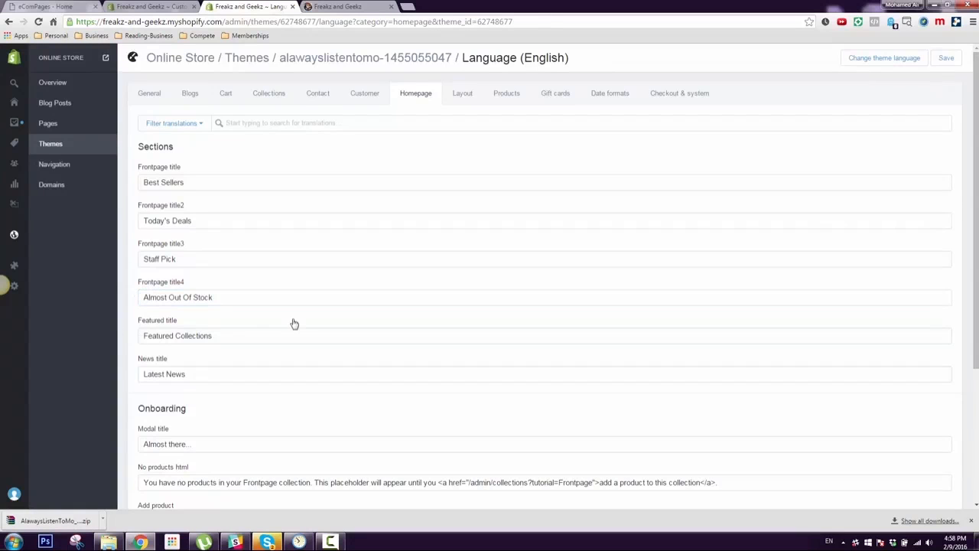
pyautogui.click(942, 60)
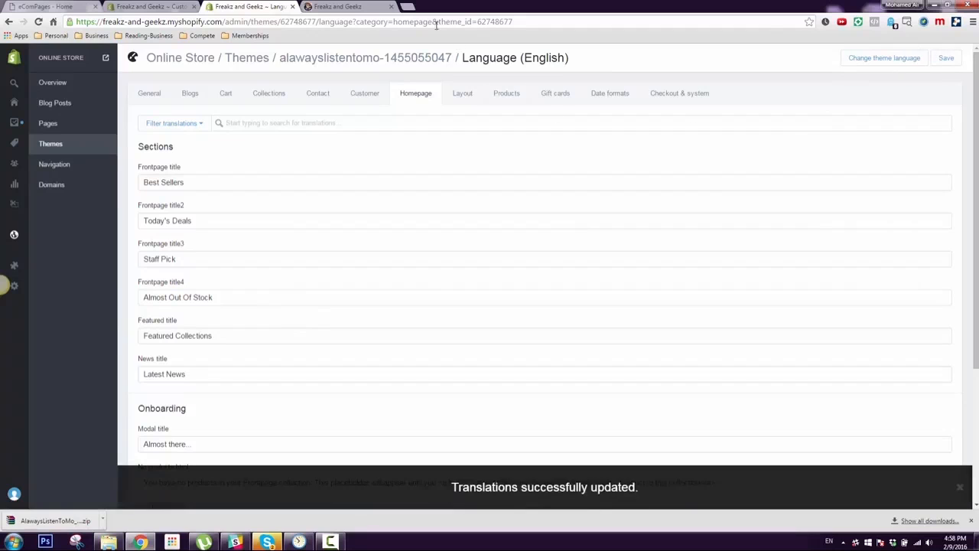
pyautogui.click(355, 7)
pyautogui.click(39, 21)
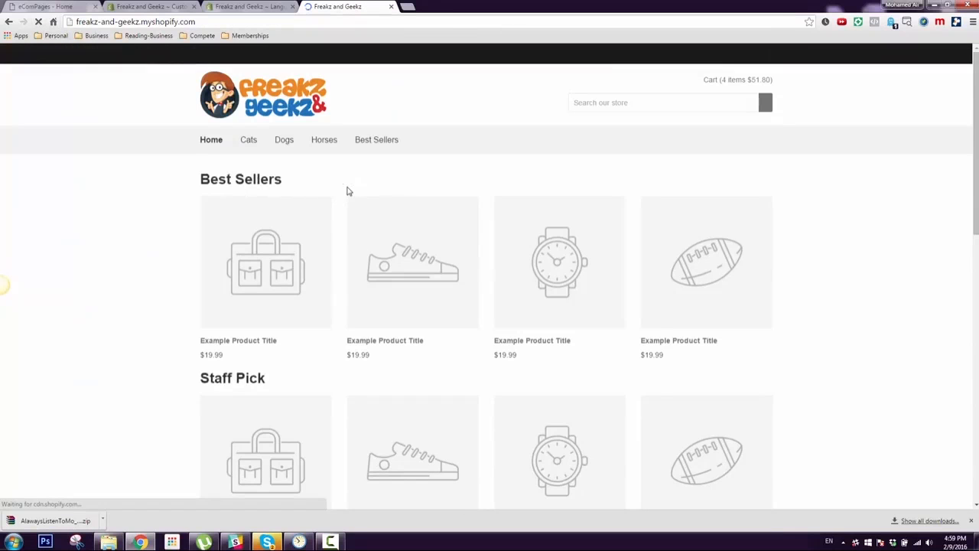
# Step: Look over the storefront's section titles, then return to the theme editor and assign the Best Sellers collection to the first frontpage section
pyautogui.scroll(-4, 311, 278)
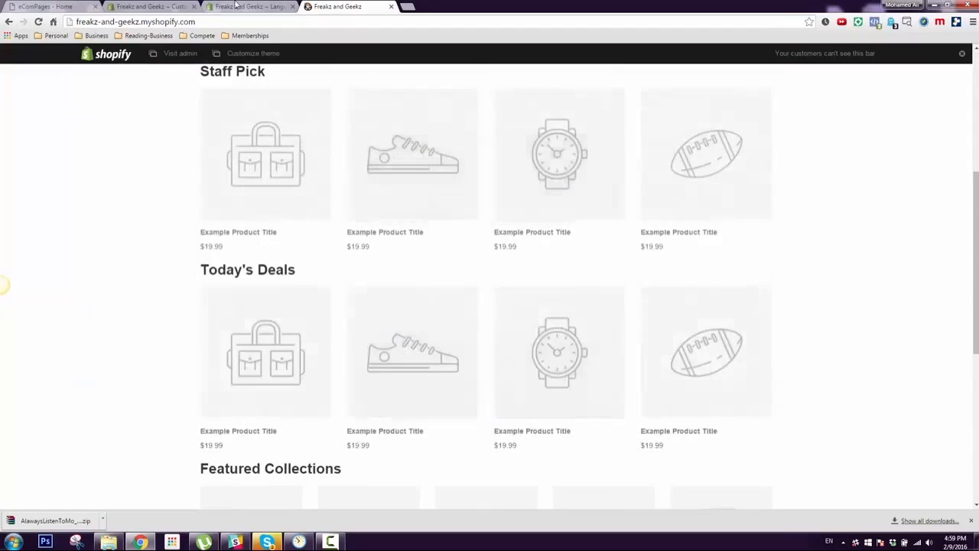
pyautogui.hotkey('ctrl', 'shift', 'Tab')
pyautogui.click(129, 6)
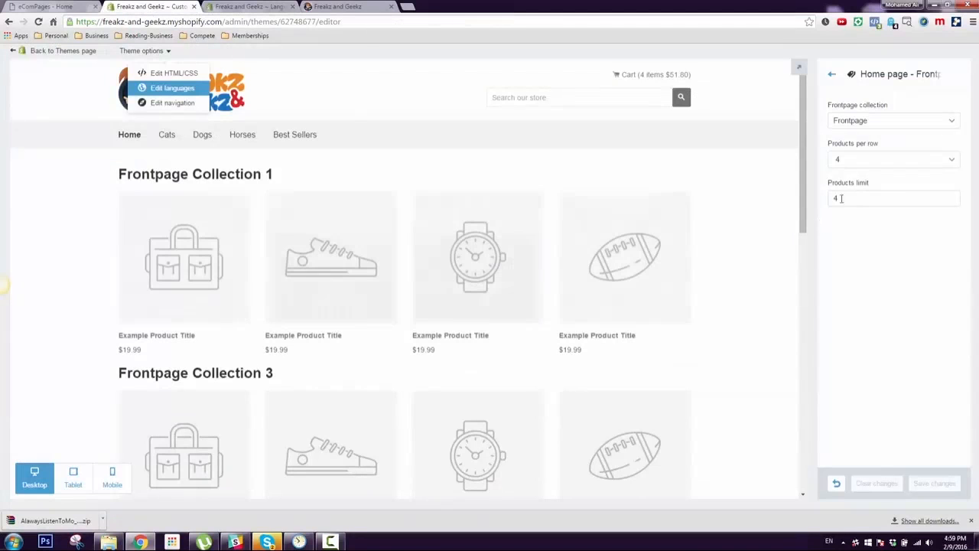
pyautogui.click(874, 122)
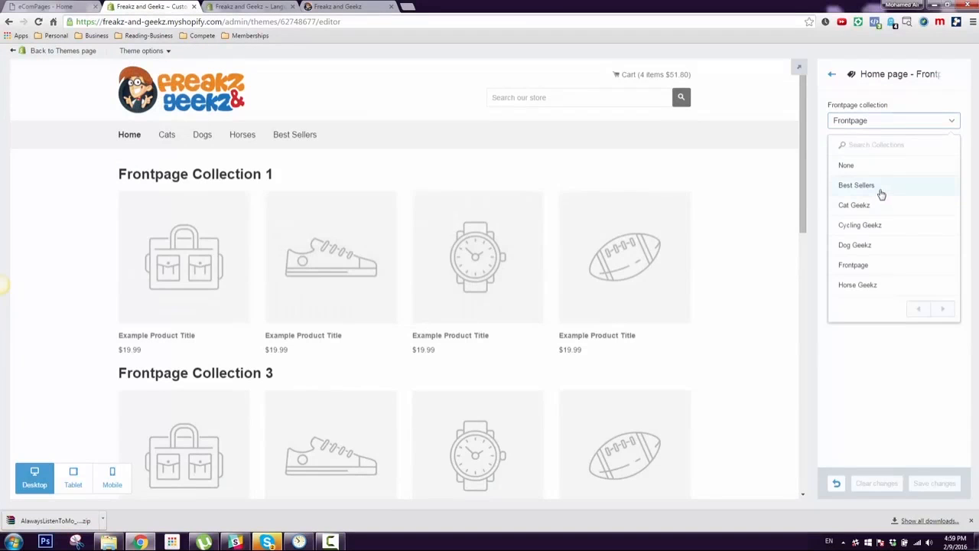
pyautogui.click(857, 185)
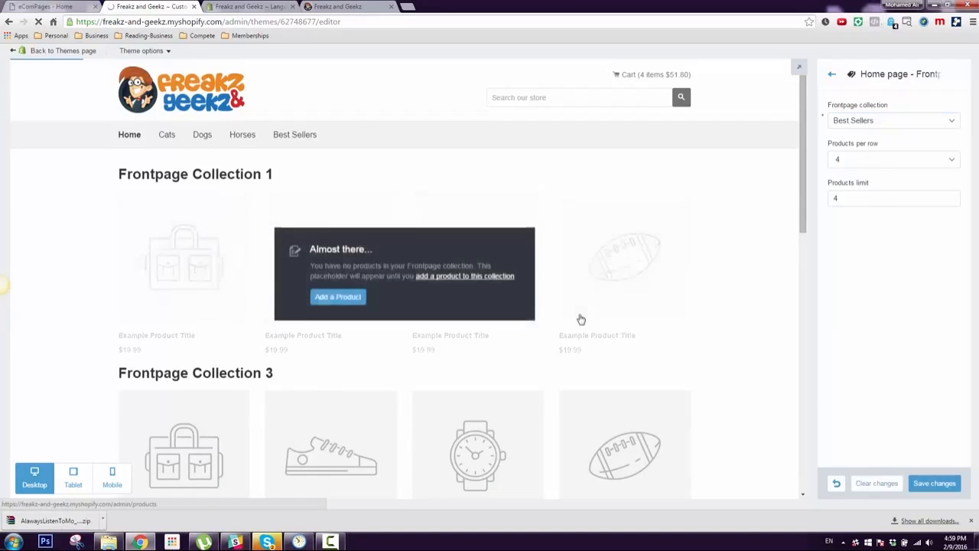
# Step: Set the Best Sellers section to 3 products per row with a products limit of 6
pyautogui.click(876, 162)
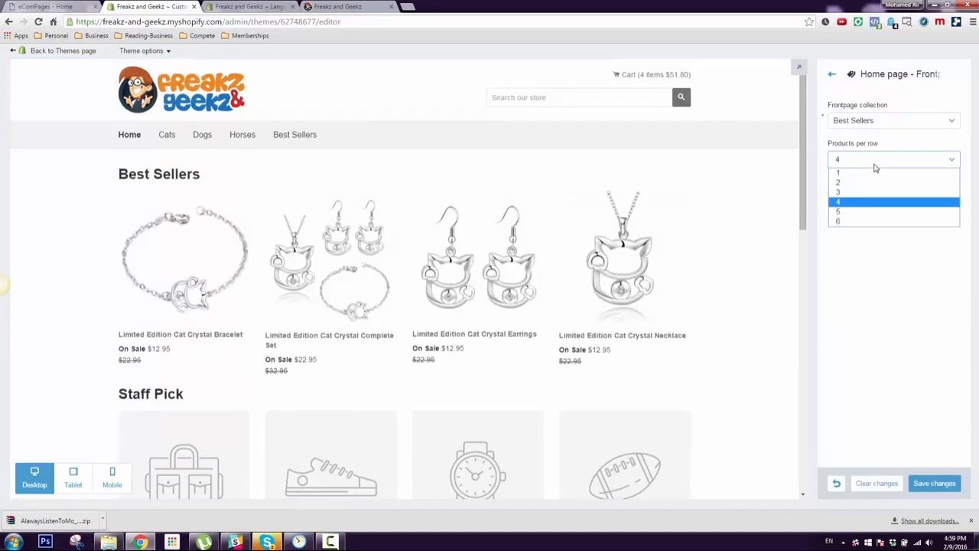
pyautogui.click(872, 147)
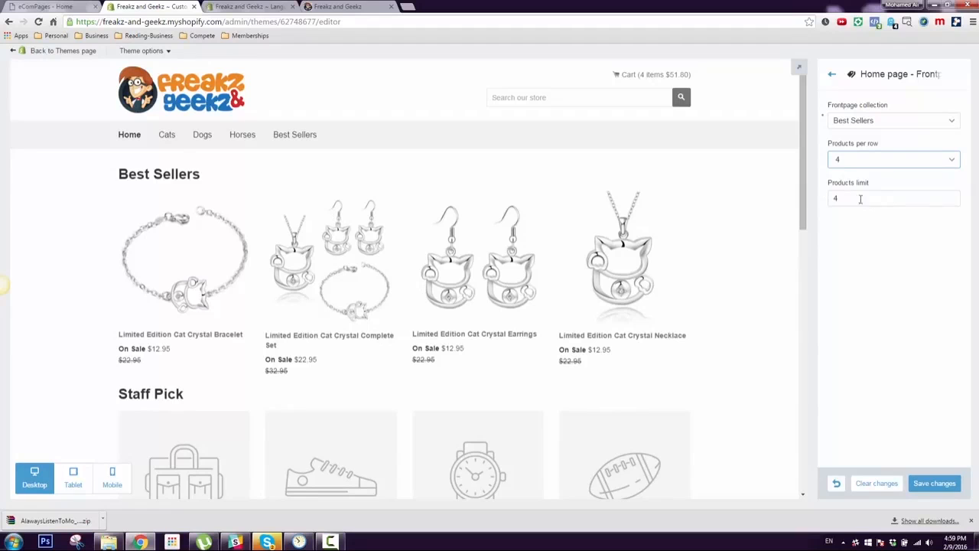
pyautogui.click(893, 161)
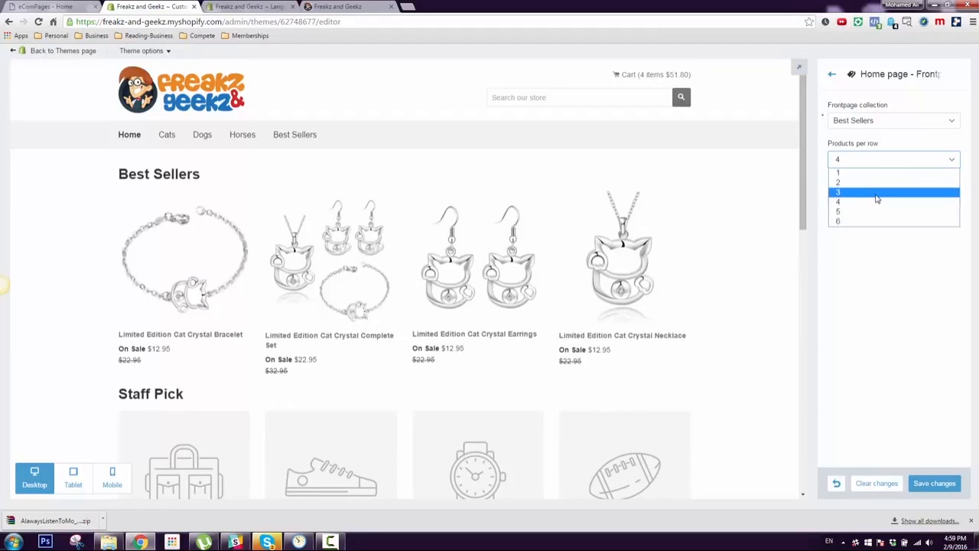
pyautogui.click(875, 194)
pyautogui.moveTo(859, 199); pyautogui.dragTo(796, 204)
pyautogui.write('3')
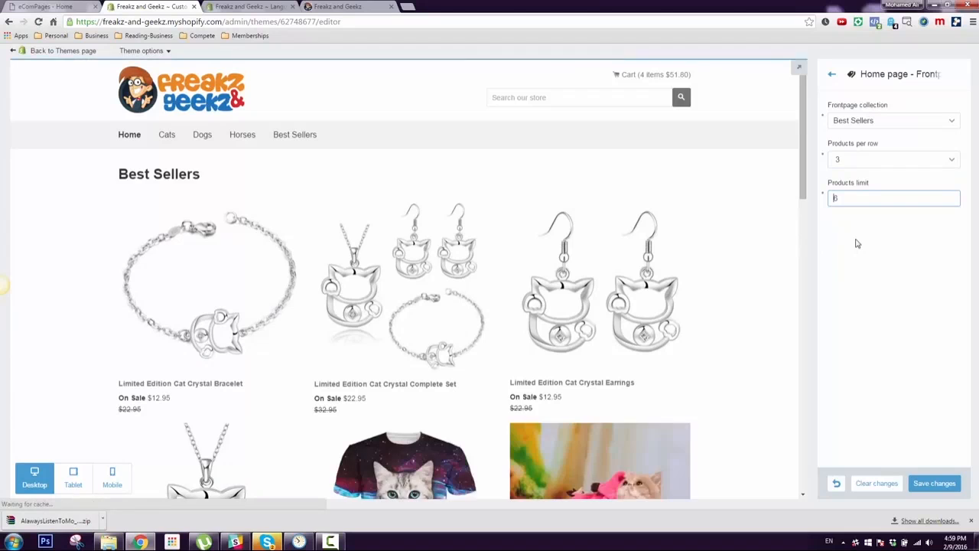
pyautogui.scroll(-3, 335, 145)
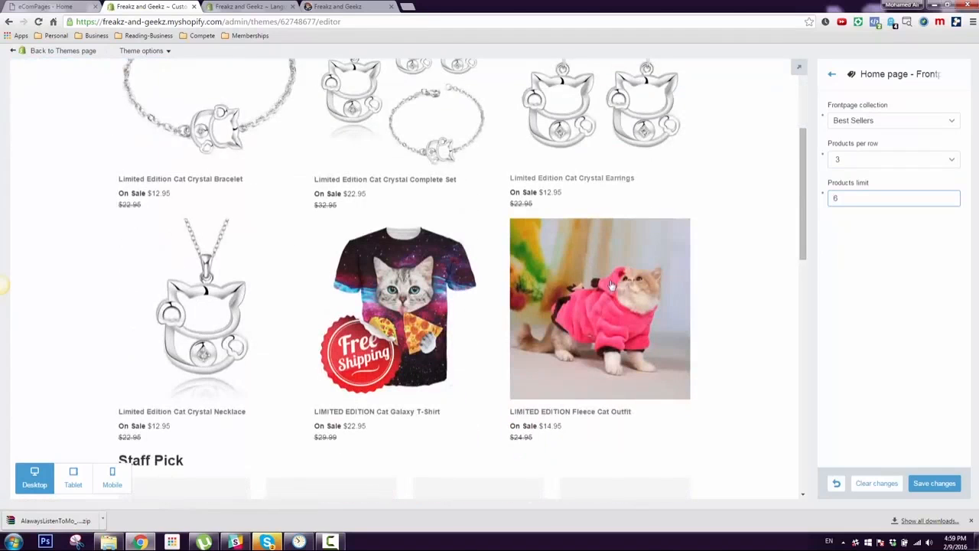
# Step: Set the Best Sellers section to 6 products per row and save the theme changes
pyautogui.click(875, 168)
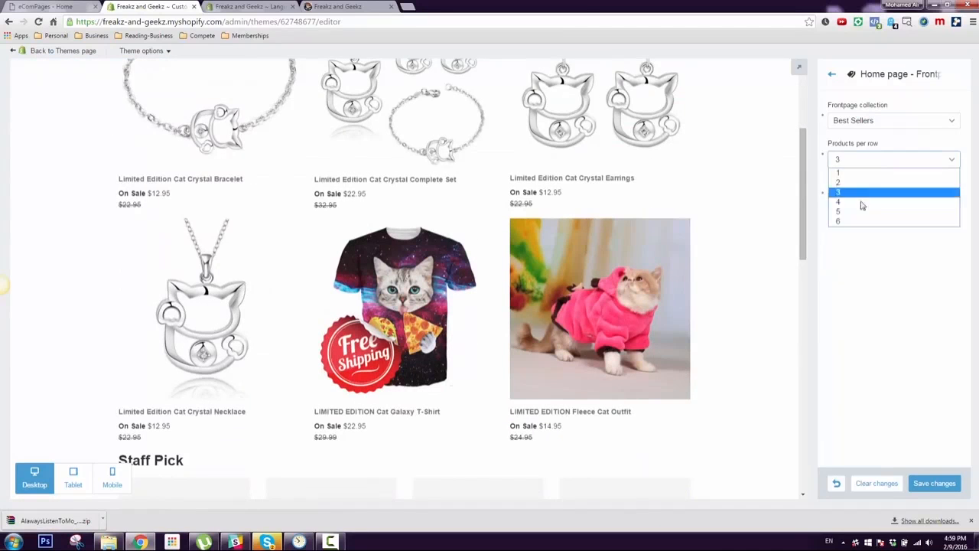
pyautogui.click(848, 220)
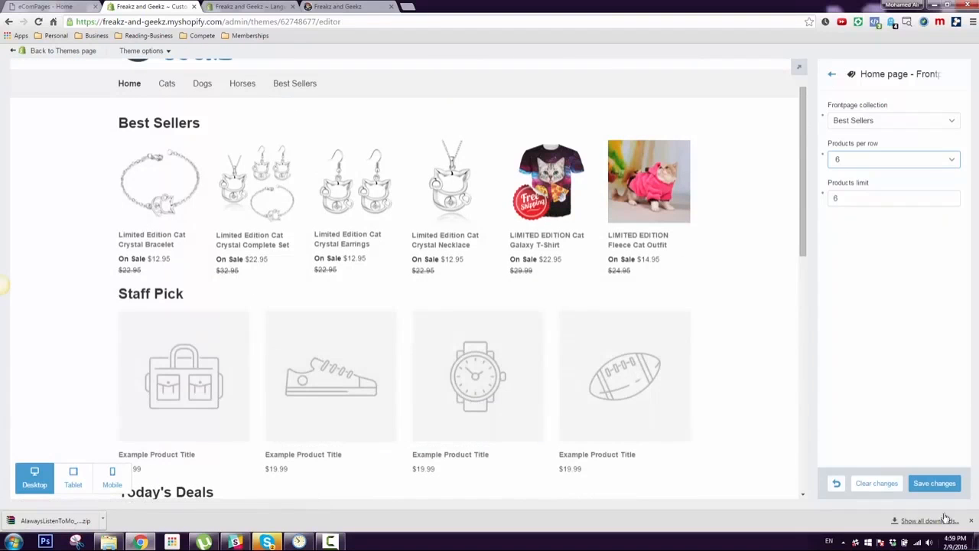
pyautogui.click(934, 483)
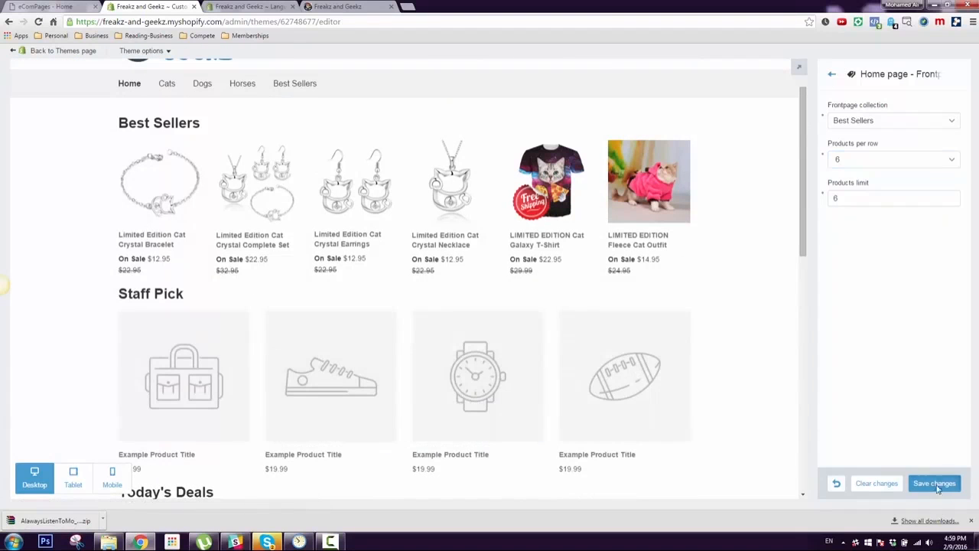
# Step: Assign the Cat Geekz collection to Frontpage collection 2
pyautogui.click(833, 77)
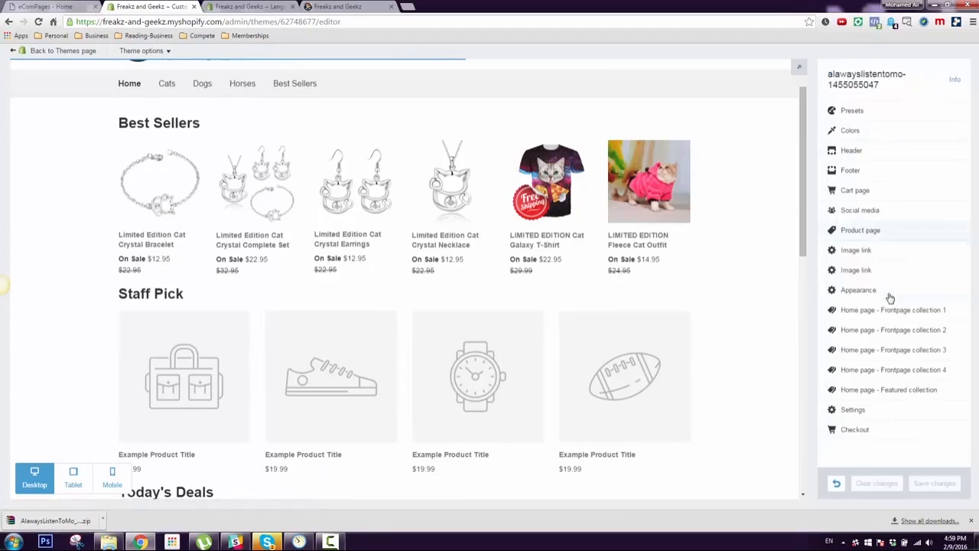
pyautogui.click(914, 335)
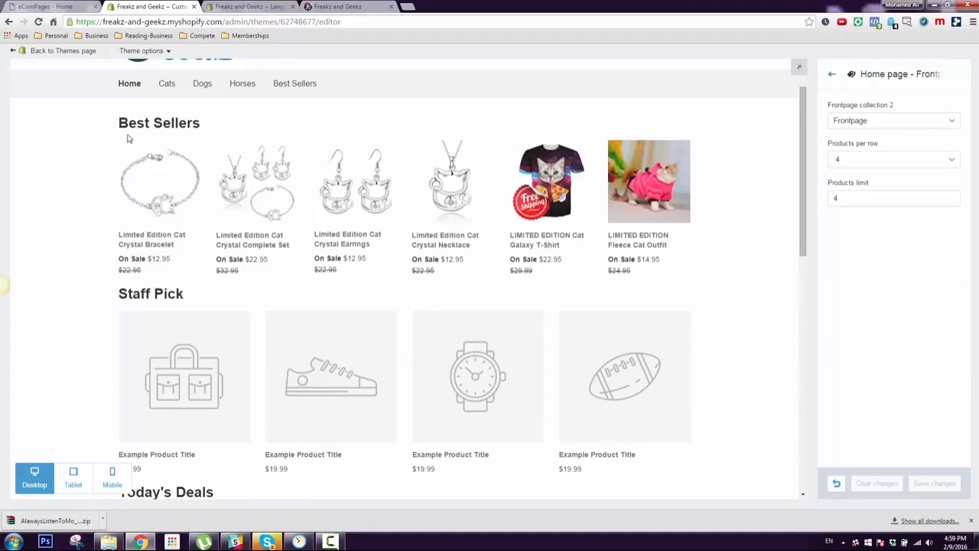
pyautogui.click(927, 120)
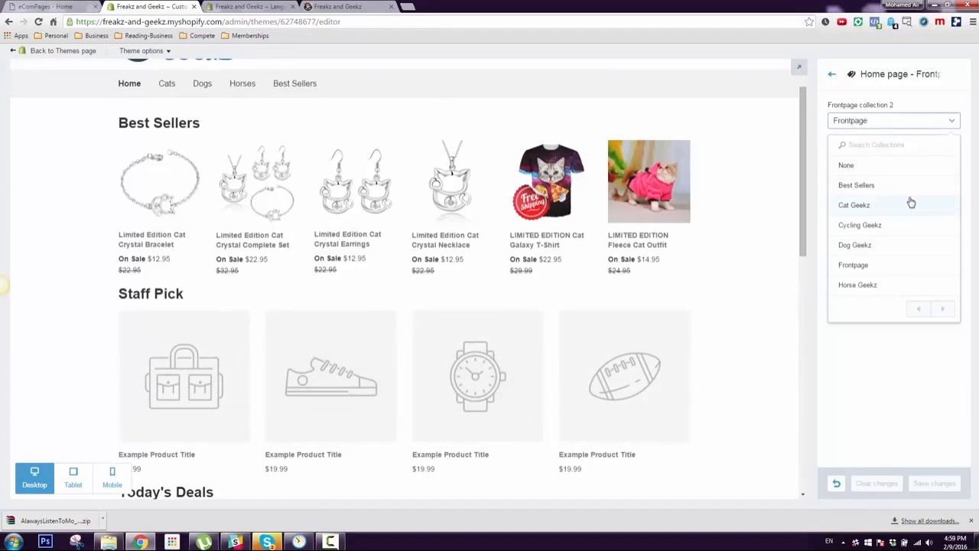
pyautogui.click(909, 208)
# Step: Set Frontpage collection 2 to 6 products per row with a limit of 6, and save the changes
pyautogui.click(886, 159)
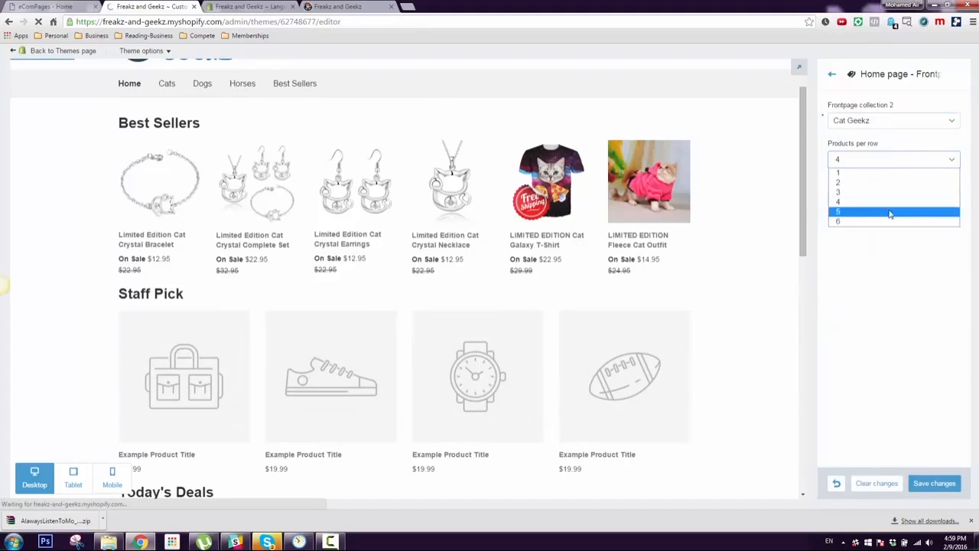
pyautogui.click(877, 223)
pyautogui.click(888, 196)
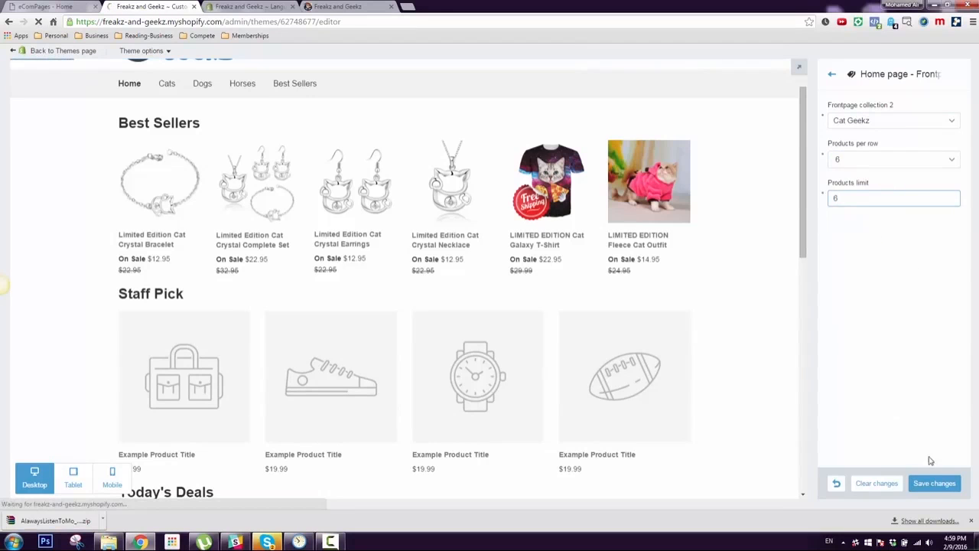
pyautogui.click(935, 483)
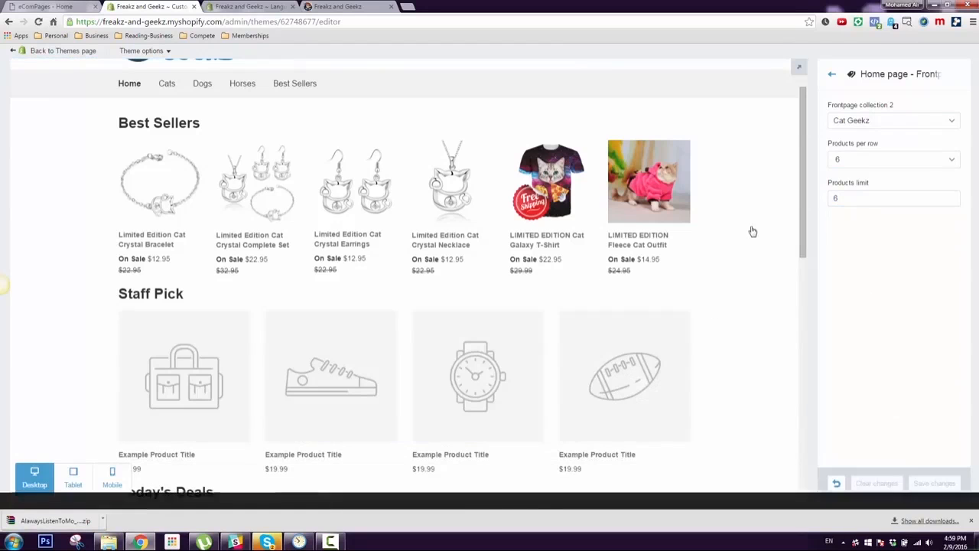
pyautogui.scroll(-3, 468, 344)
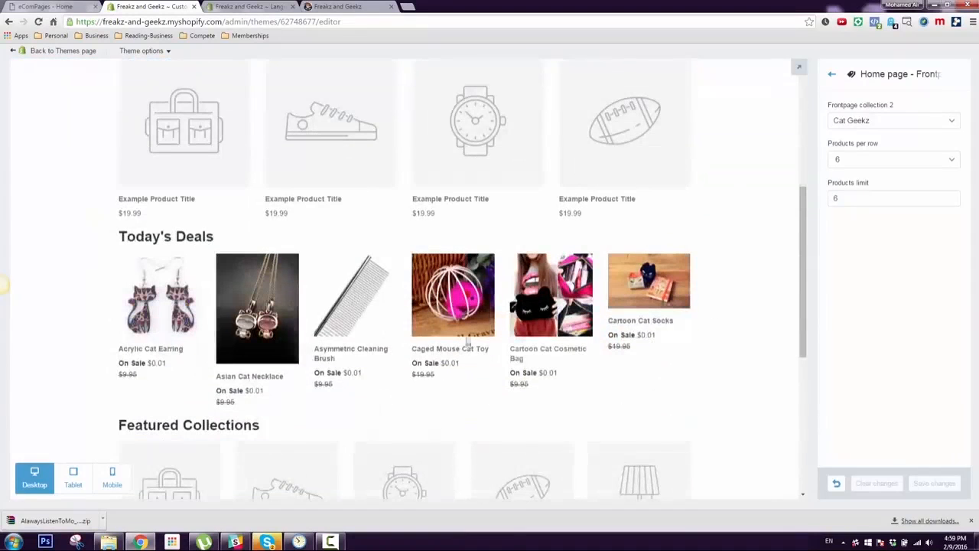
# Step: Assign the Horse Geekz collection to Frontpage collection 3
pyautogui.click(832, 74)
pyautogui.click(905, 353)
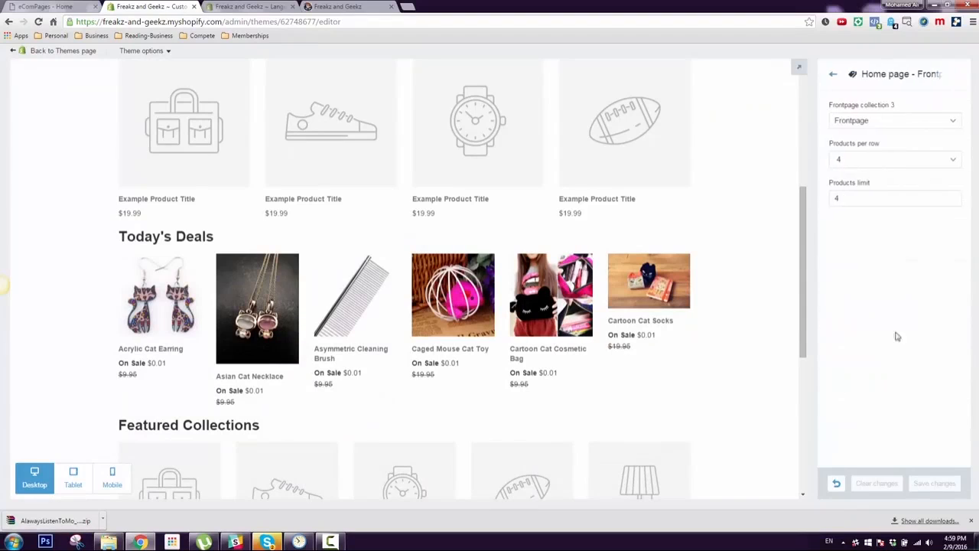
pyautogui.click(905, 120)
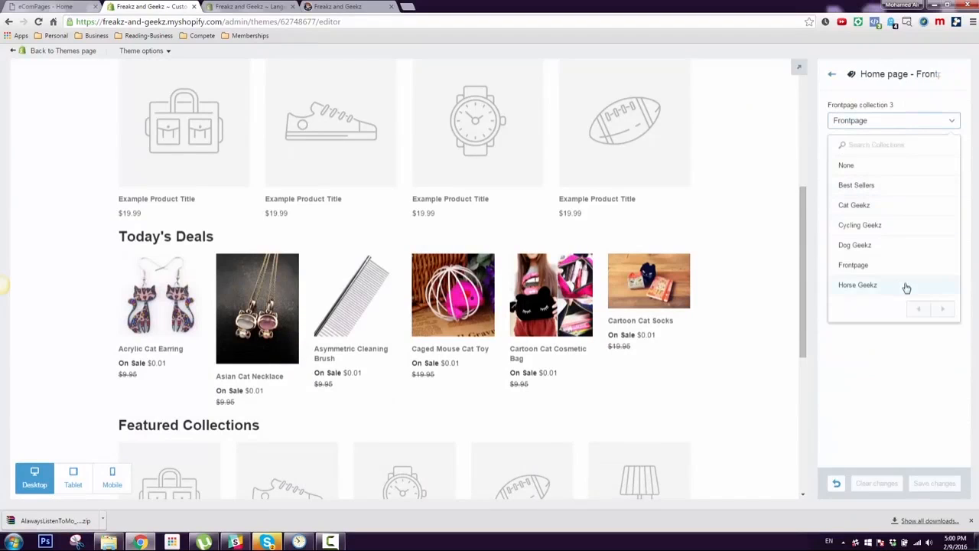
pyautogui.click(907, 285)
# Step: Set Frontpage collection 3 to 6 products per row with a limit of 6, save, and review the homepage preview
pyautogui.click(937, 161)
pyautogui.click(905, 222)
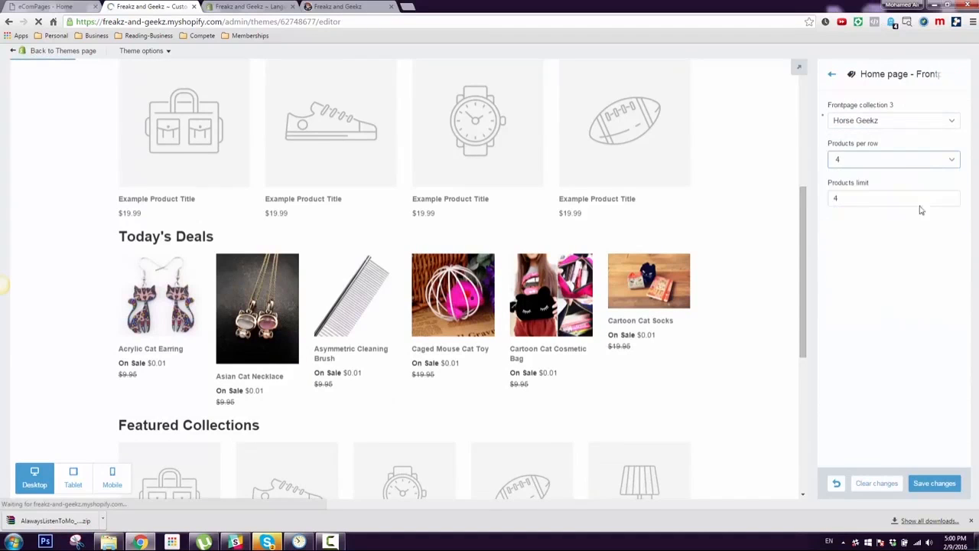
pyautogui.click(922, 198)
pyautogui.press('BackSpace')
pyautogui.write('6')
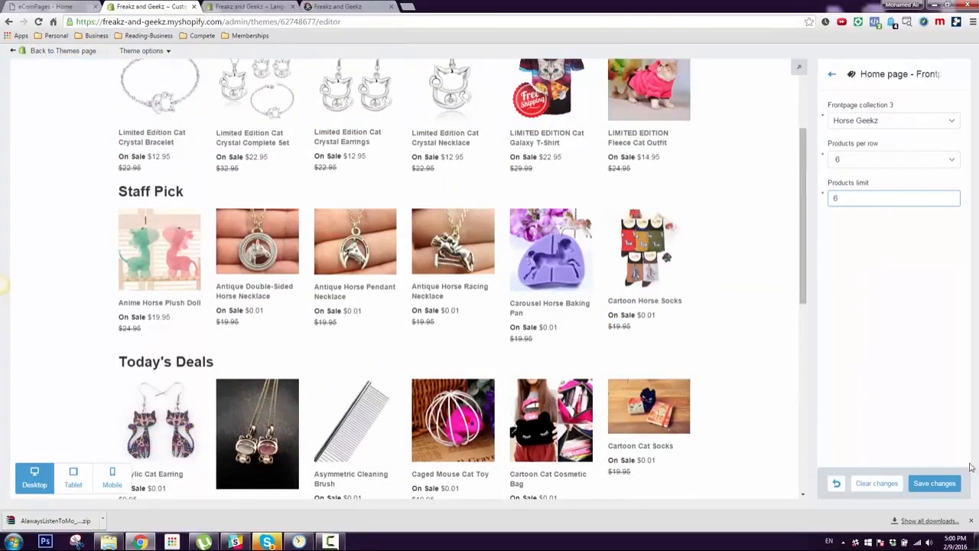
pyautogui.click(948, 484)
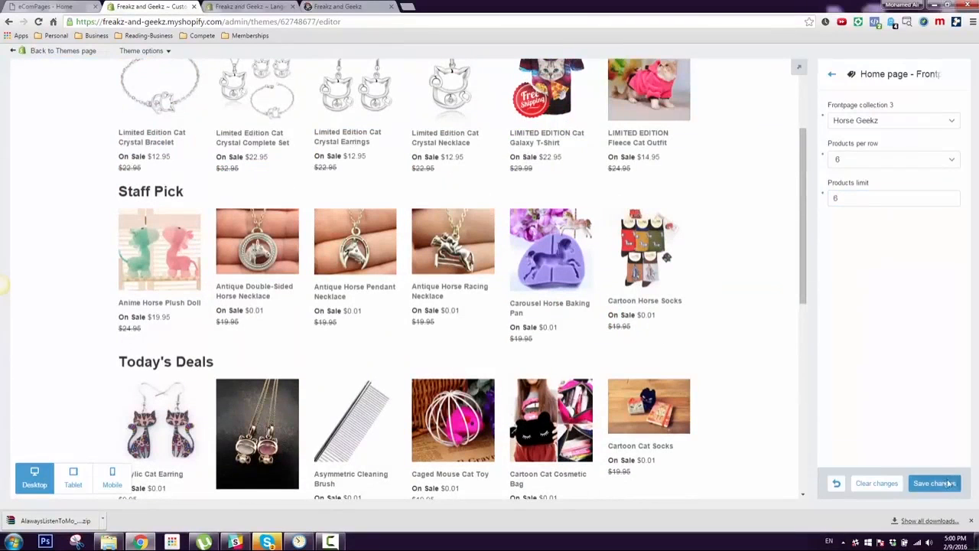
pyautogui.scroll(-5, 645, 302)
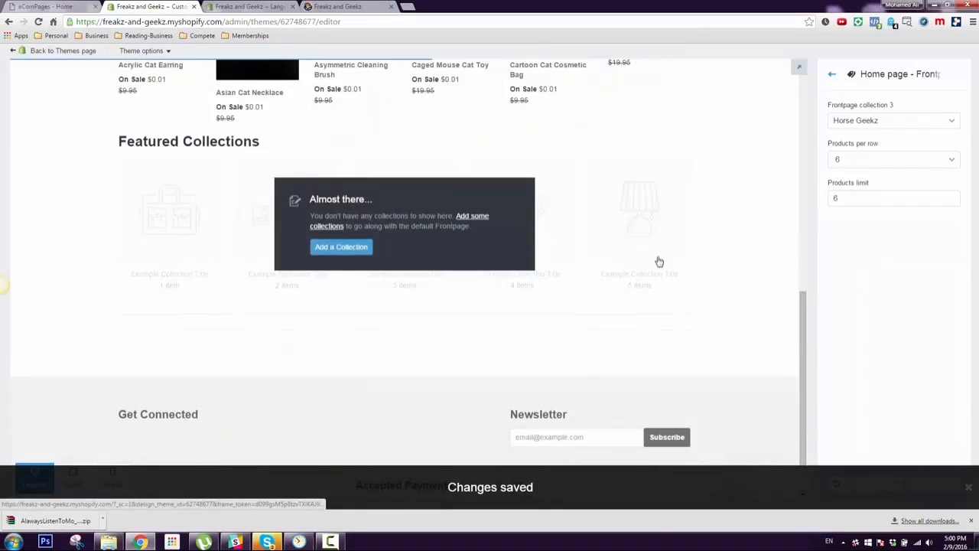
pyautogui.scroll(10, 658, 264)
pyautogui.scroll(-5, 670, 267)
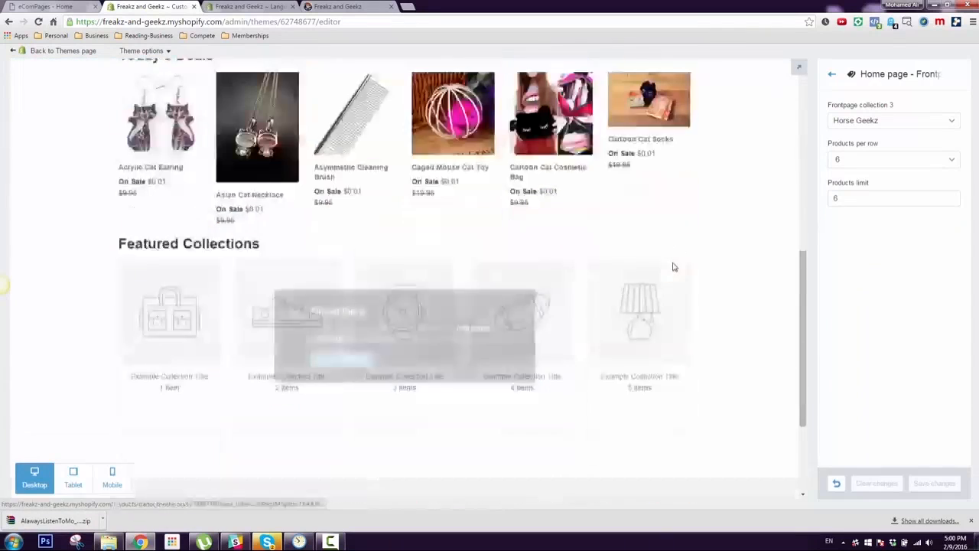
# Step: In the homepage featured collection settings, set Featured collection 1 to Cat Geekz and Featured collection 2 to Cycling Geekz
pyautogui.click(834, 74)
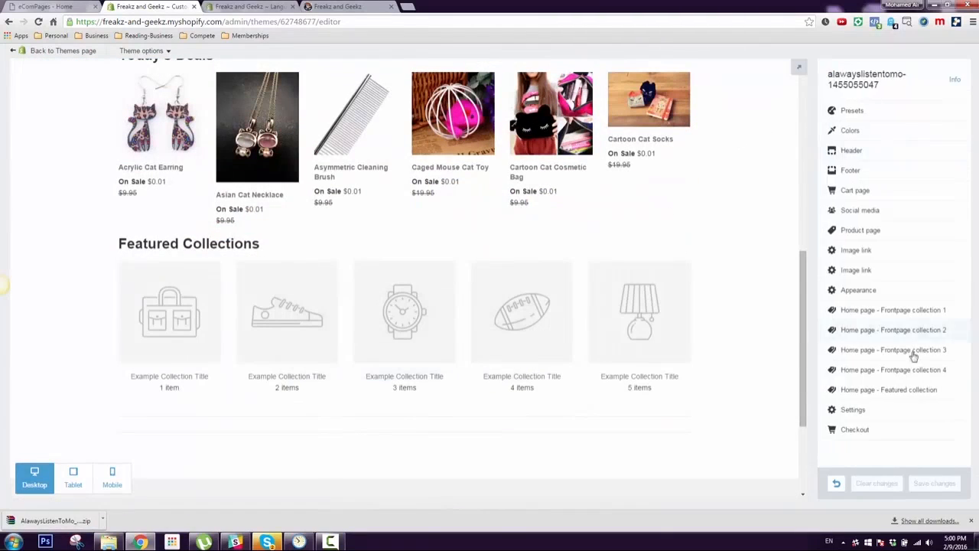
pyautogui.click(918, 390)
pyautogui.click(886, 123)
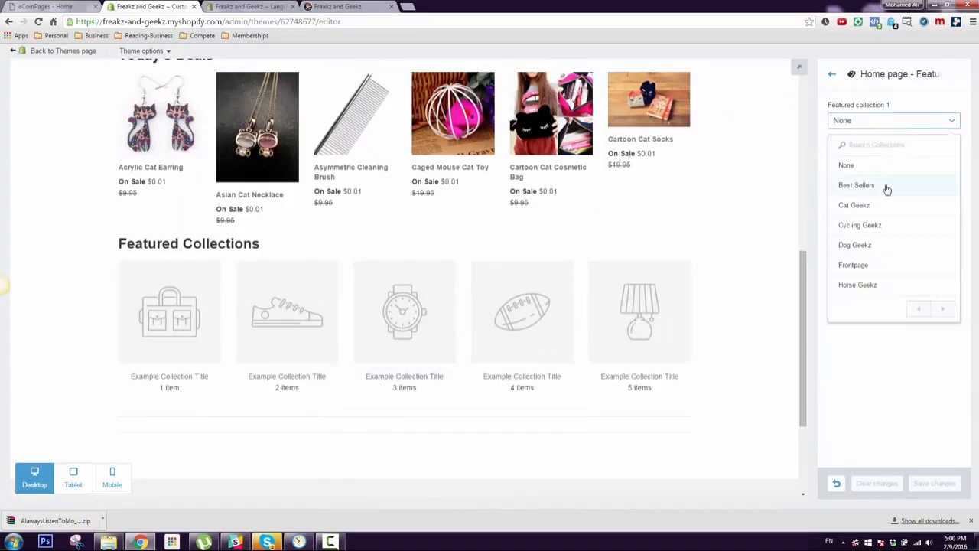
pyautogui.click(886, 186)
pyautogui.click(890, 123)
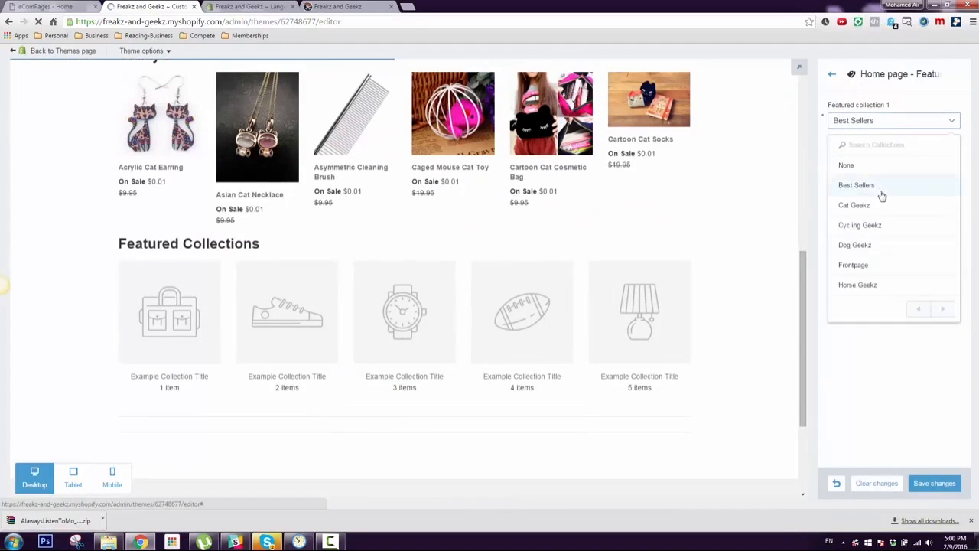
pyautogui.click(878, 209)
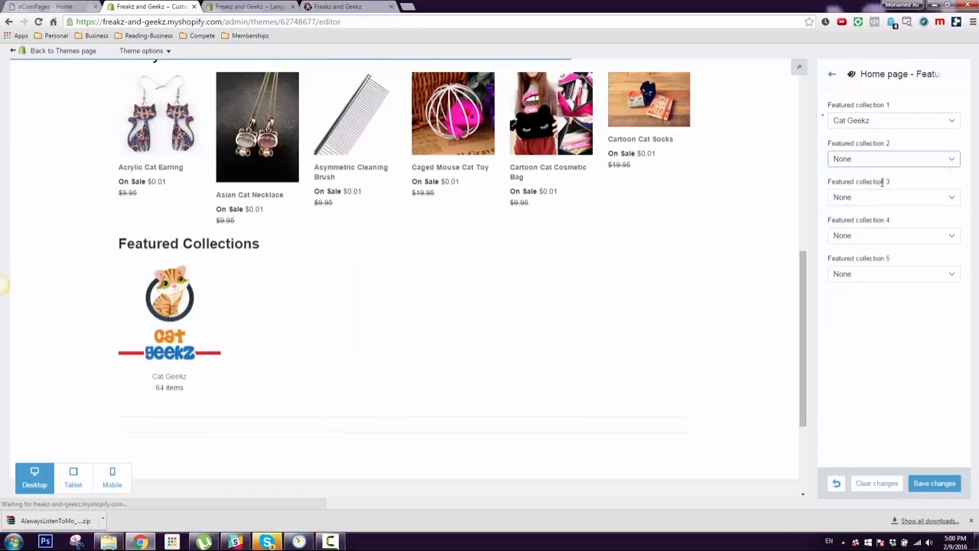
pyautogui.click(885, 159)
pyautogui.click(888, 263)
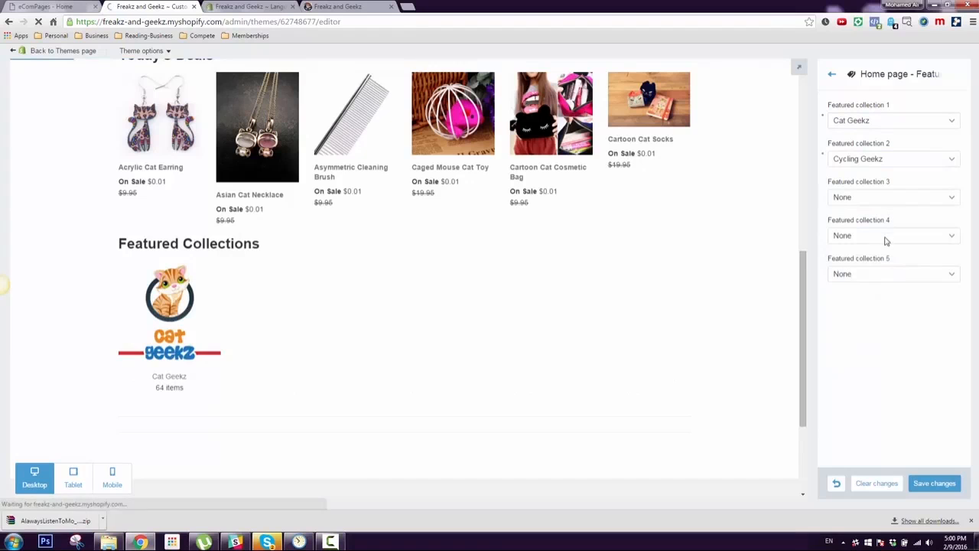
# Step: Set both Featured collection 4 and Featured collection 3 to Dog Geekz
pyautogui.click(889, 239)
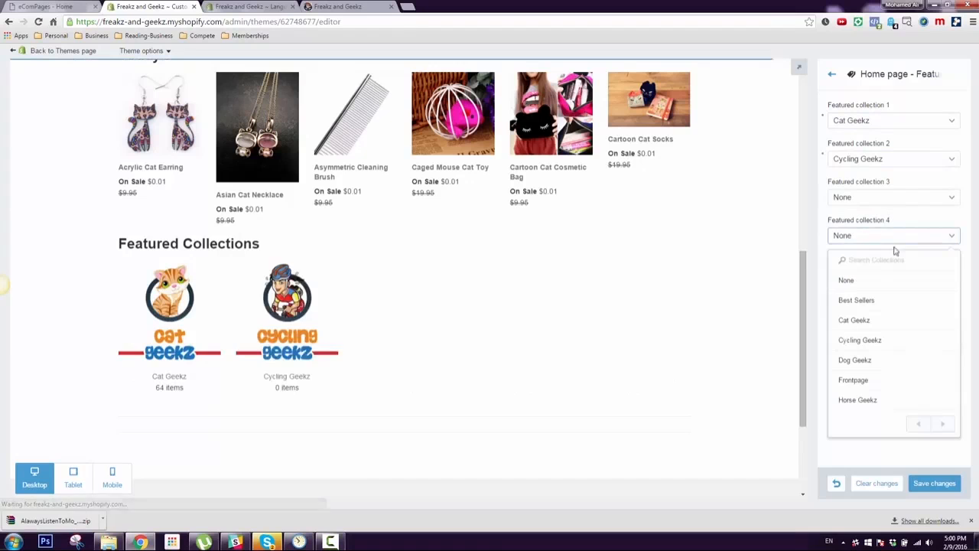
pyautogui.click(880, 361)
pyautogui.click(885, 201)
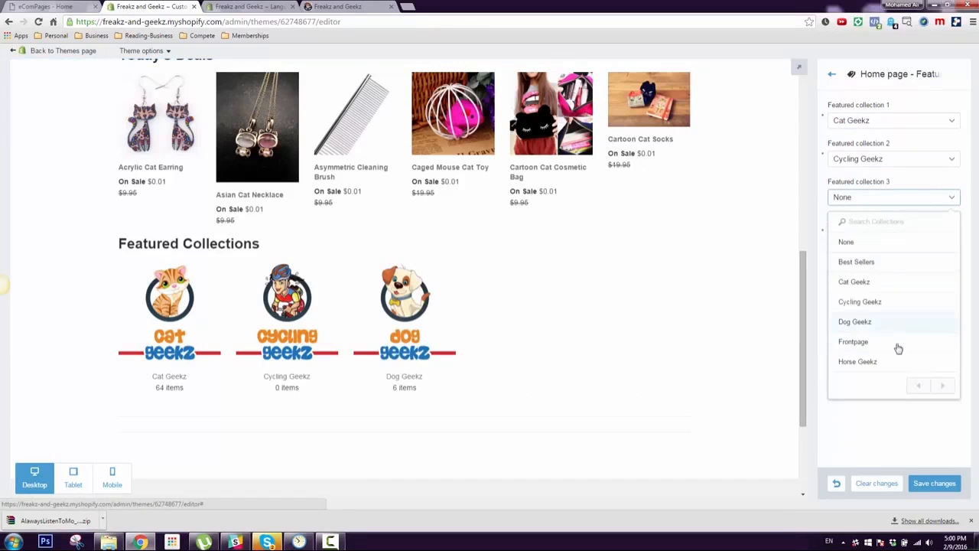
pyautogui.click(900, 326)
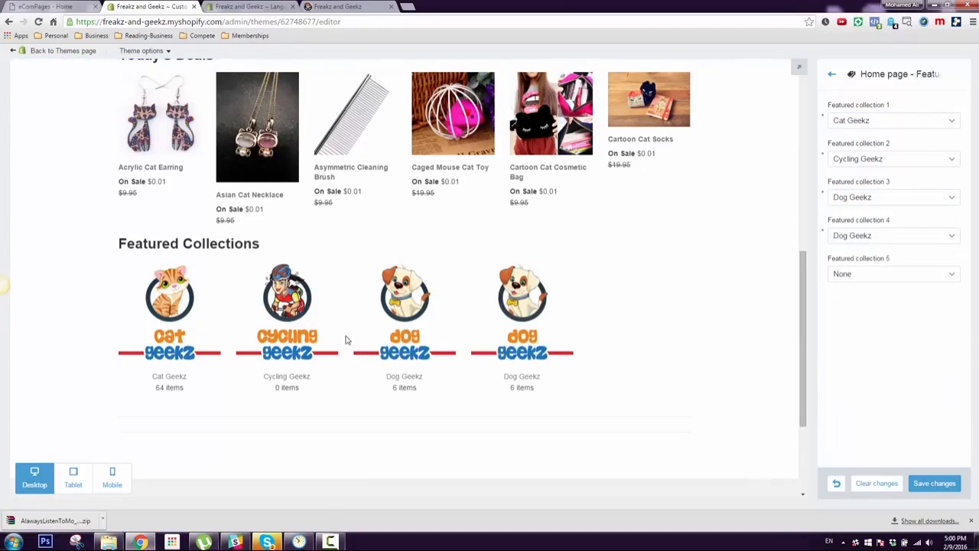
# Step: Set Featured collection 4 to Horse Geekz and save the homepage featured collection settings
pyautogui.click(900, 235)
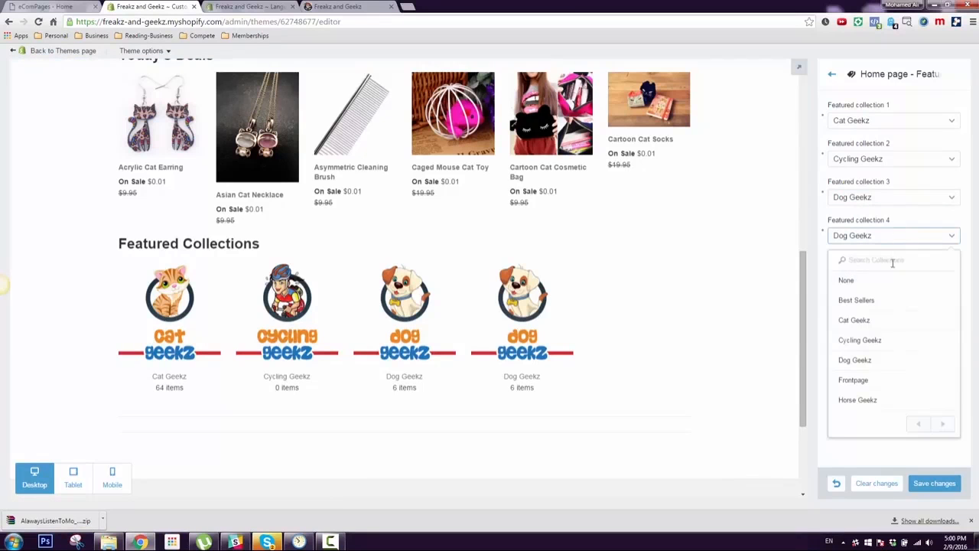
pyautogui.click(895, 401)
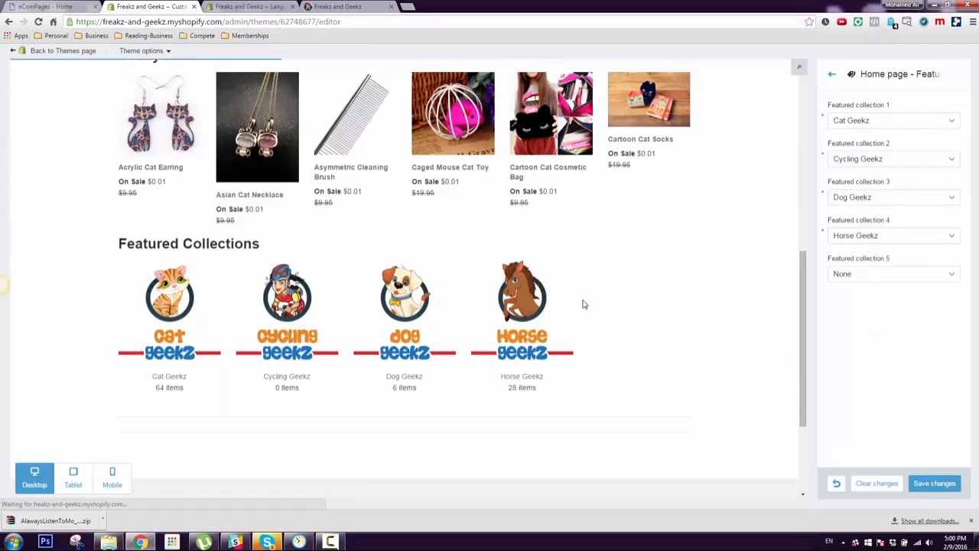
pyautogui.click(929, 487)
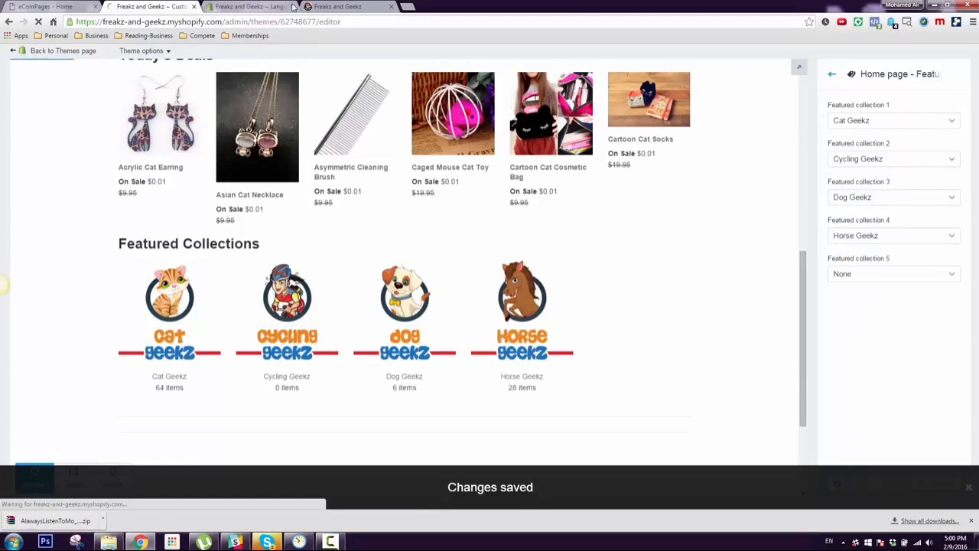
# Step: Reload the live Freakz and Geekz storefront and review its homepage product sections and featured collections
pyautogui.click(337, 6)
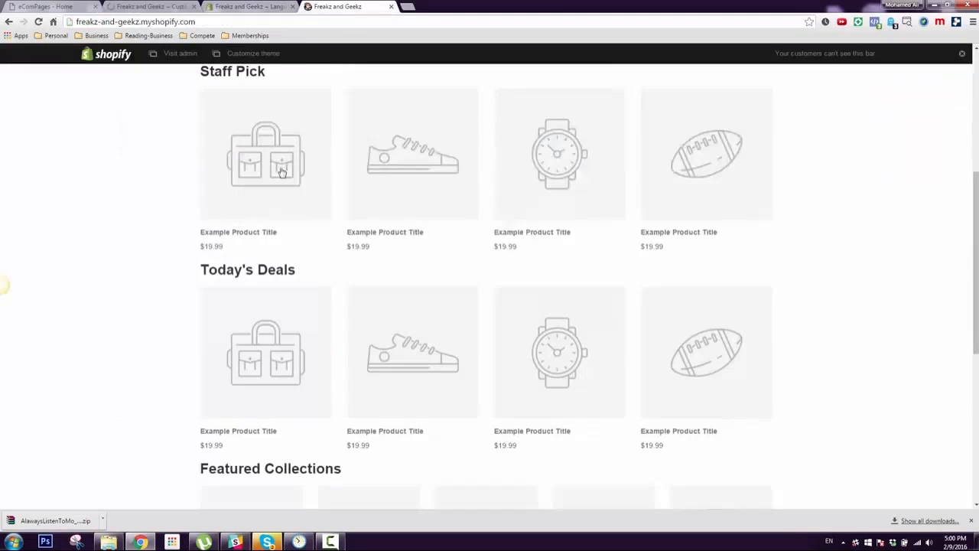
pyautogui.click(37, 21)
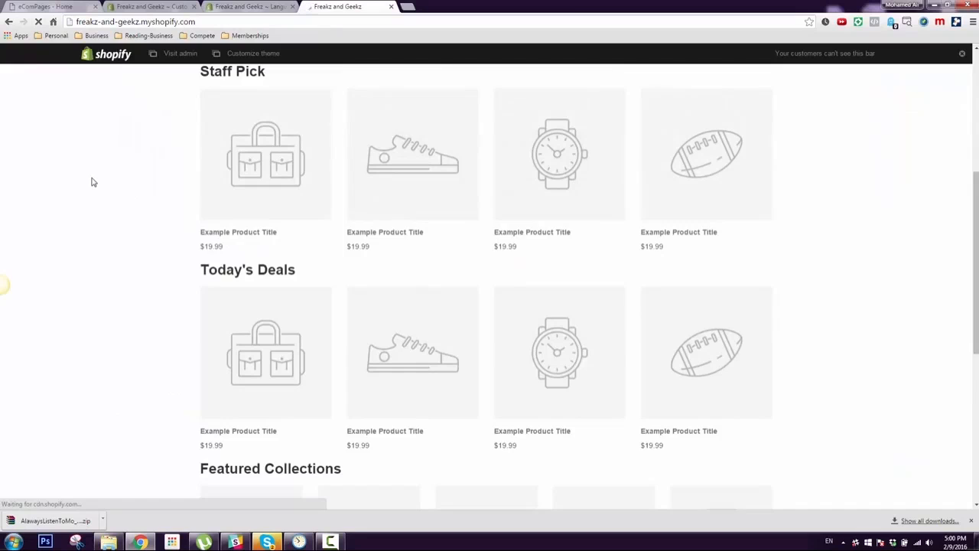
pyautogui.scroll(-4, 93, 278)
pyautogui.scroll(6, 92, 279)
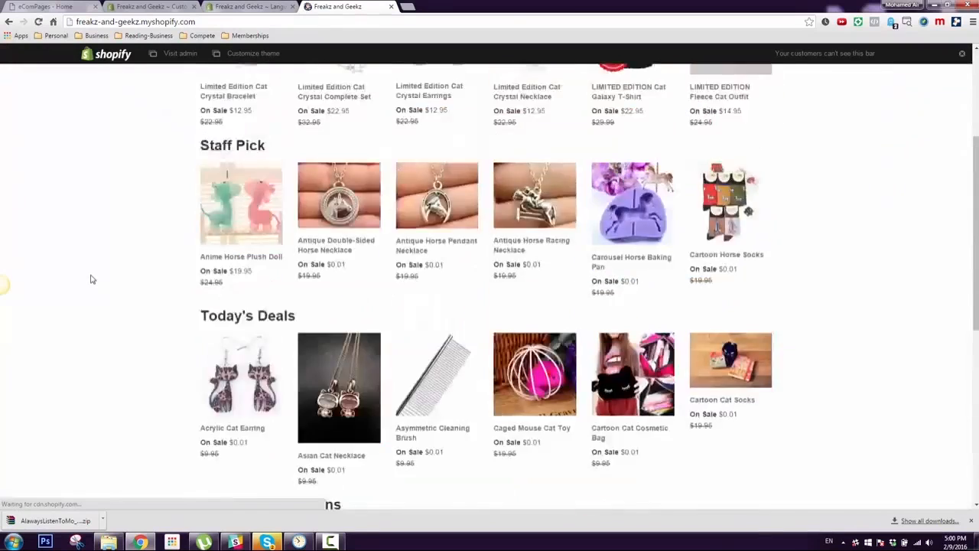
pyautogui.scroll(3, 90, 279)
pyautogui.scroll(-6, 415, 354)
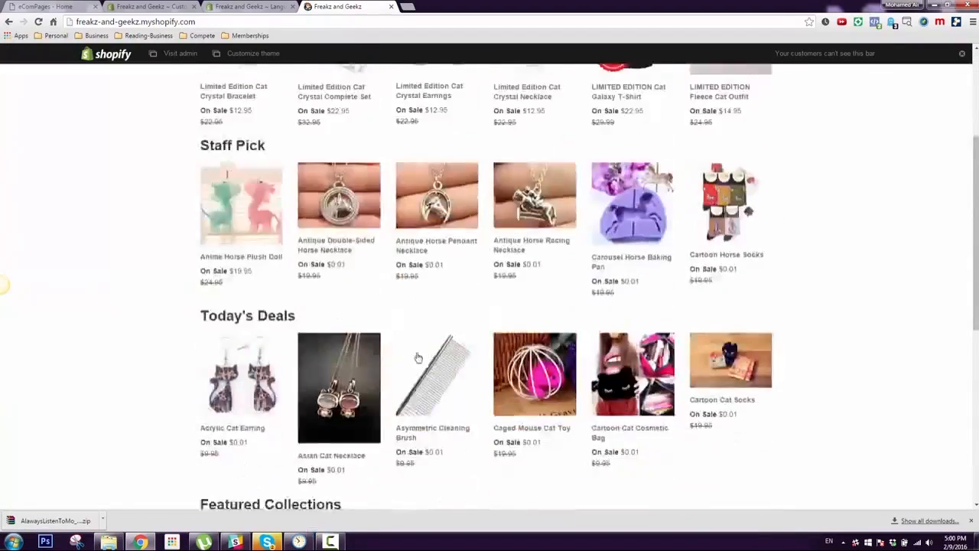
pyautogui.click(244, 6)
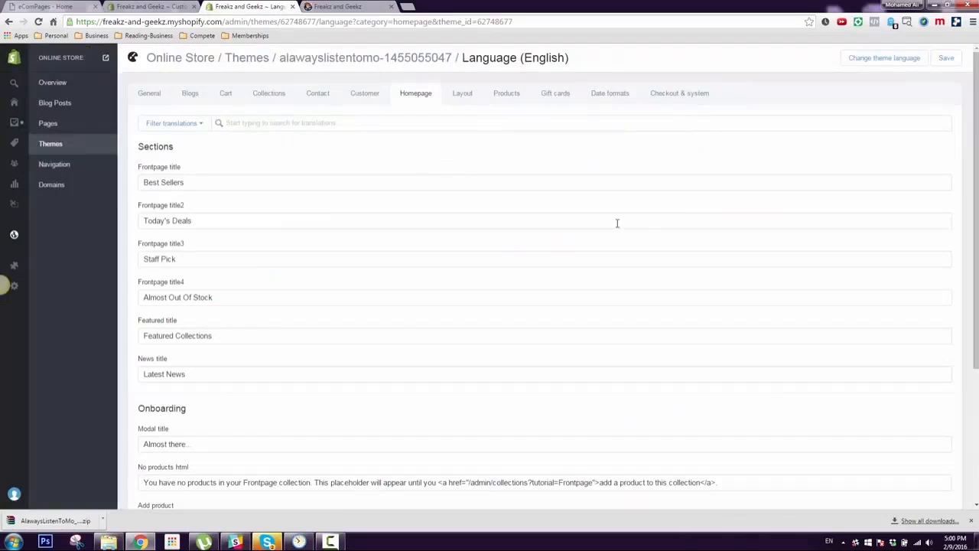
pyautogui.click(134, 6)
pyautogui.click(832, 77)
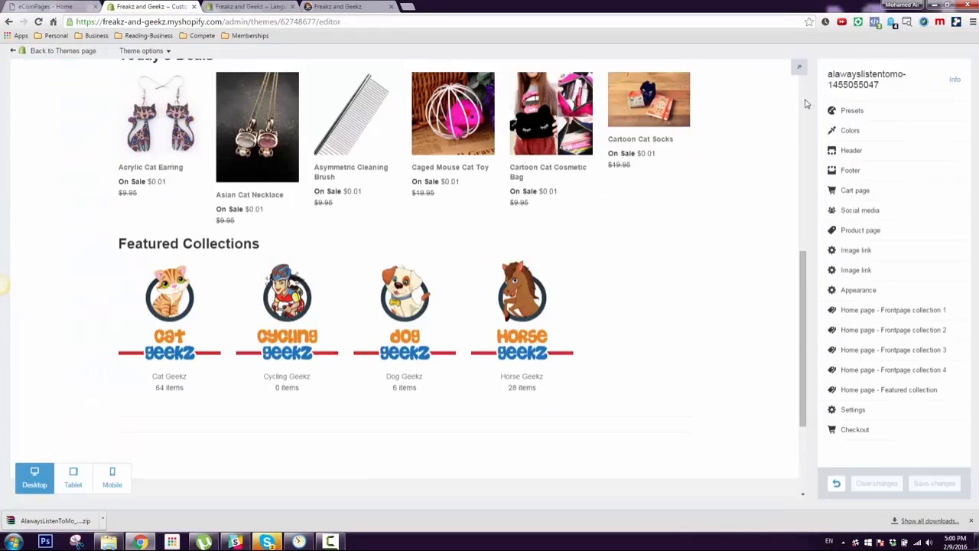
pyautogui.click(896, 175)
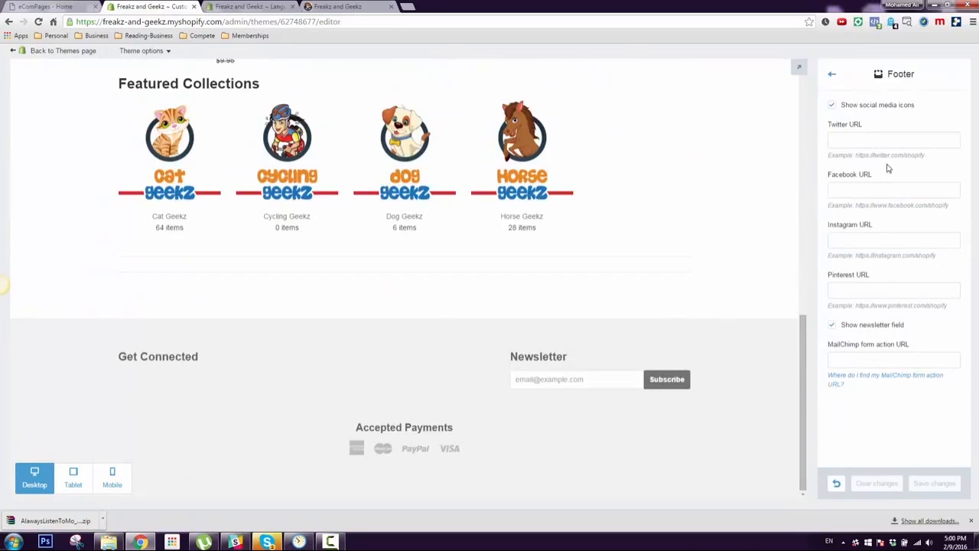
pyautogui.click(896, 142)
pyautogui.click(896, 142)
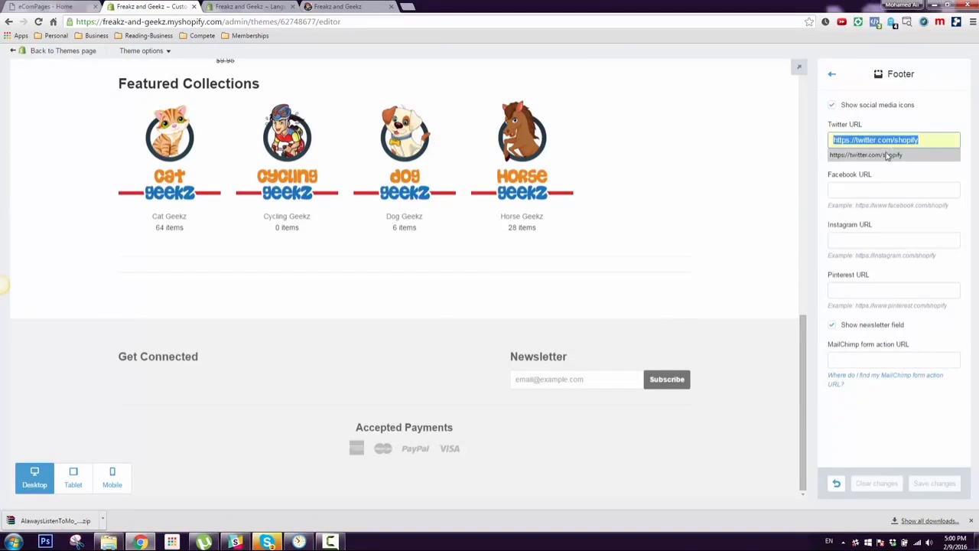
pyautogui.click(892, 153)
pyautogui.click(875, 183)
pyautogui.click(874, 184)
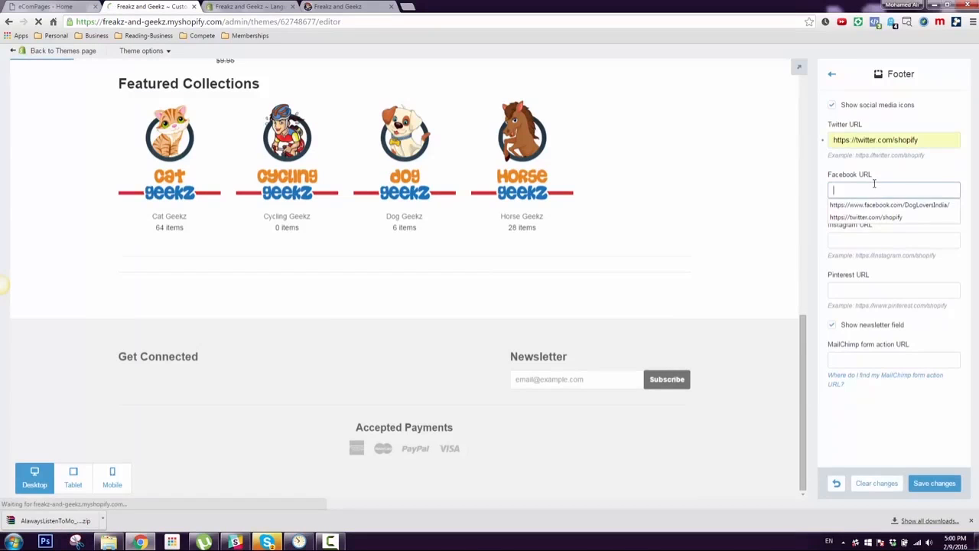
pyautogui.click(929, 231)
pyautogui.moveTo(952, 210); pyautogui.dragTo(860, 204)
pyautogui.hotkey('ctrl', 'c')
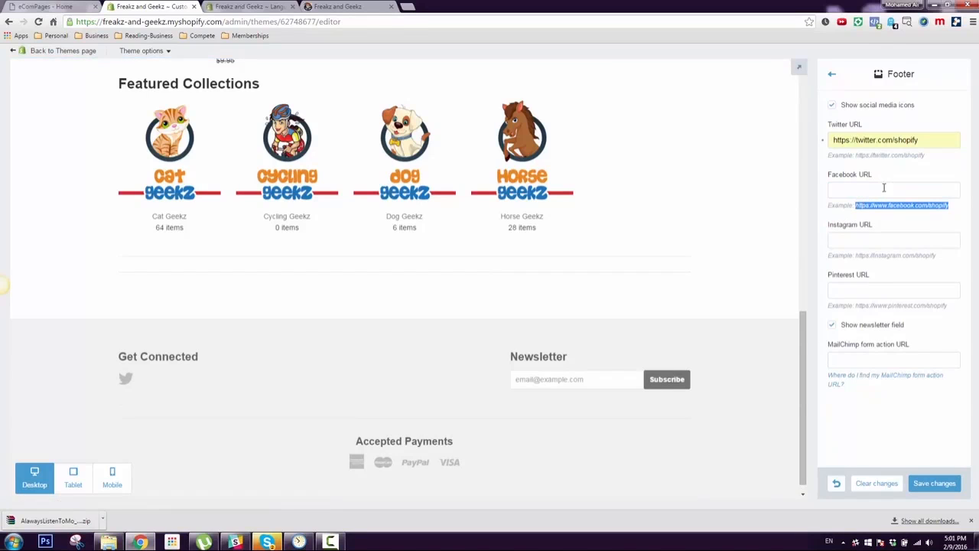
pyautogui.click(883, 188)
pyautogui.hotkey('ctrl', 'v')
pyautogui.moveTo(931, 257); pyautogui.dragTo(869, 240)
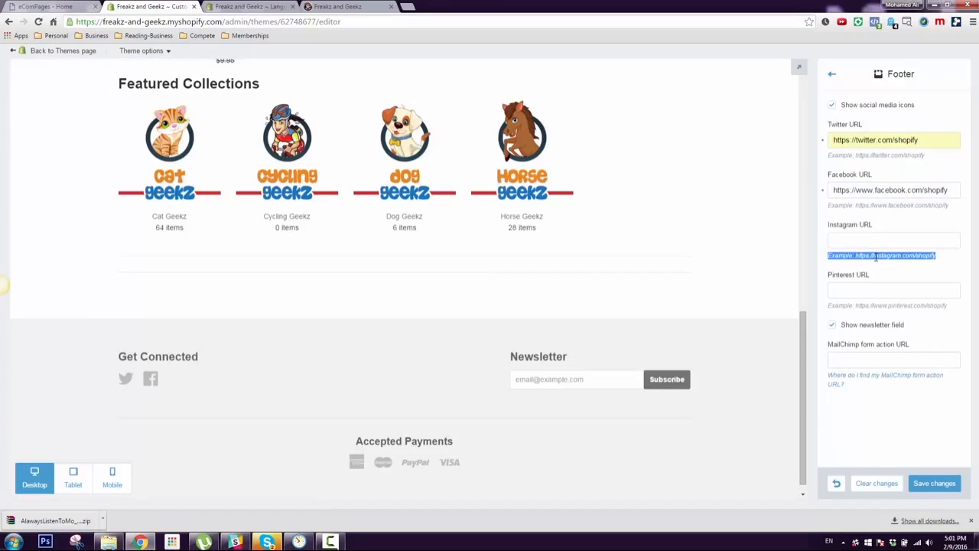
pyautogui.click(931, 258)
pyautogui.moveTo(937, 257); pyautogui.dragTo(858, 258)
pyautogui.hotkey('ctrl', 'c')
pyautogui.click(865, 242)
pyautogui.hotkey('ctrl', 'v')
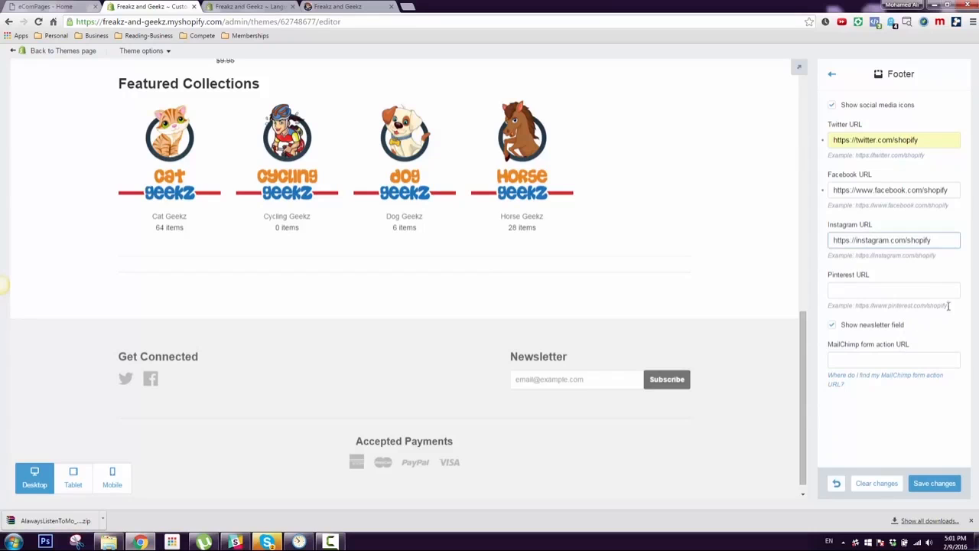
pyautogui.moveTo(948, 305); pyautogui.dragTo(856, 306)
pyautogui.hotkey('ctrl', 'c')
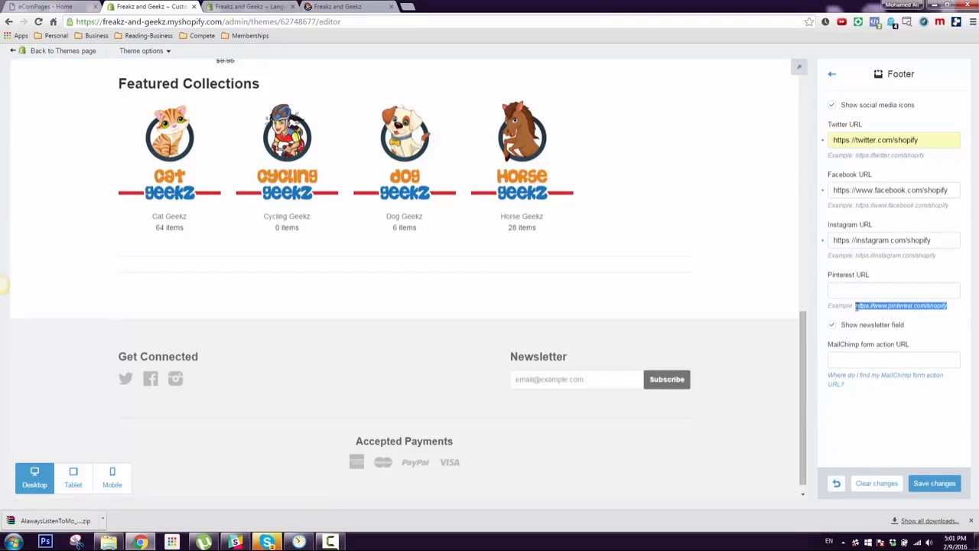
pyautogui.click(878, 290)
pyautogui.hotkey('ctrl', 'v')
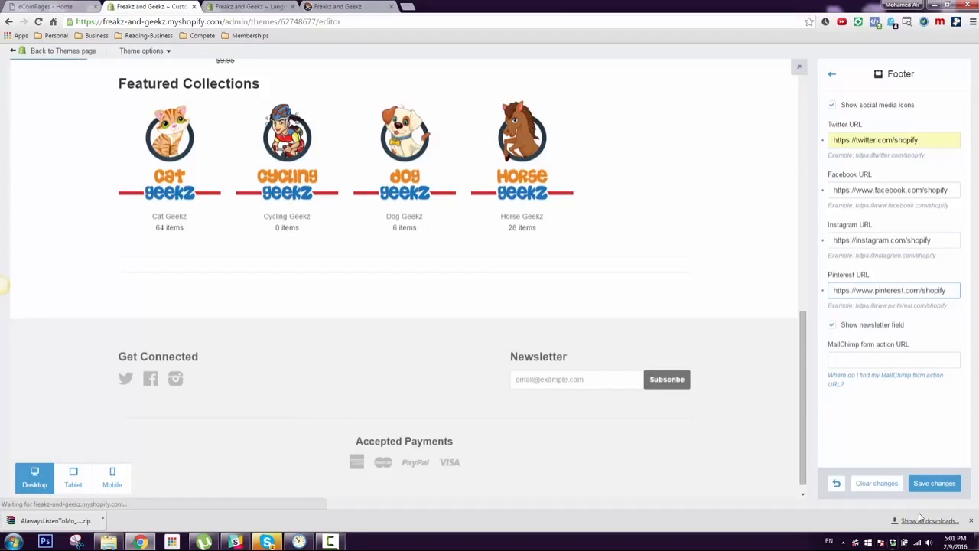
pyautogui.click(934, 484)
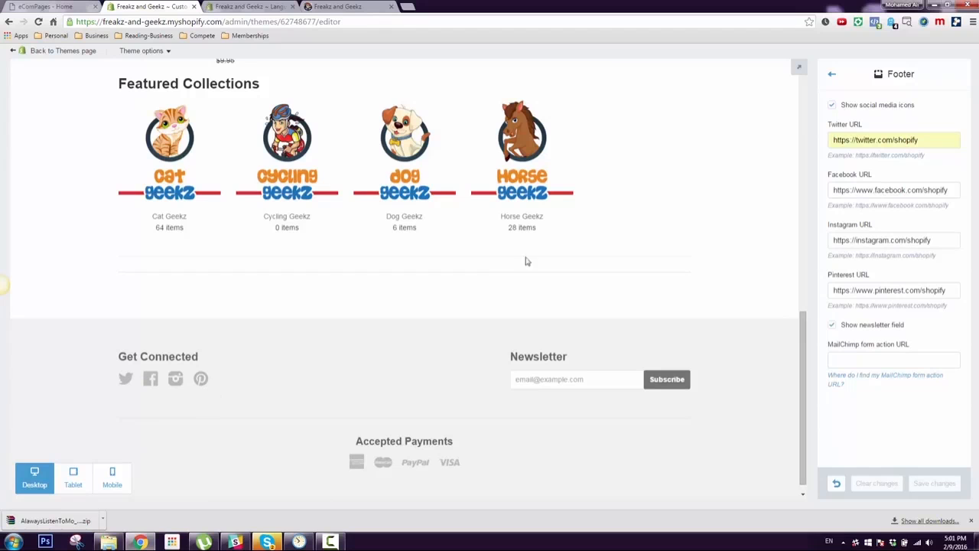
# Step: Open the Cart page settings and preview the Limited Edition Cat Crystal Bracelet product page with the drawer cart
pyautogui.click(831, 74)
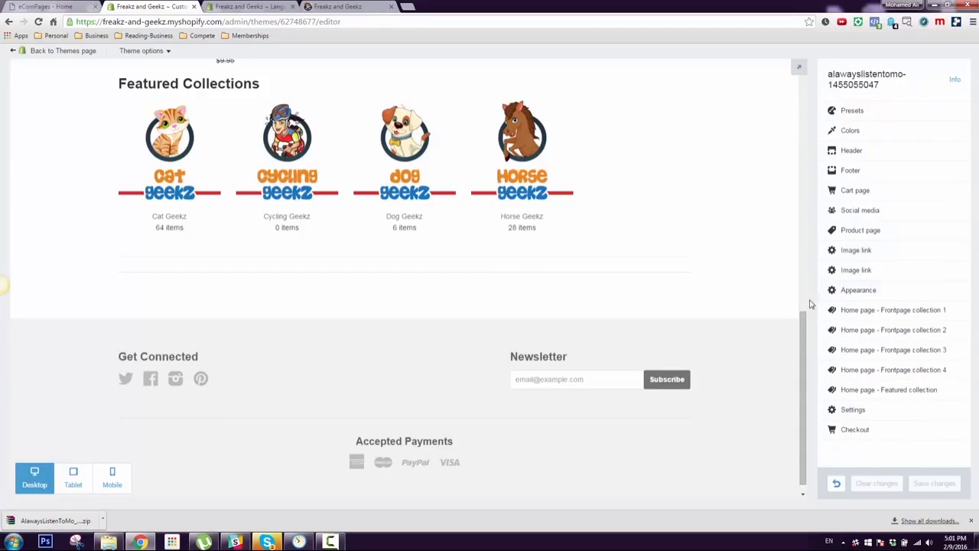
pyautogui.click(882, 197)
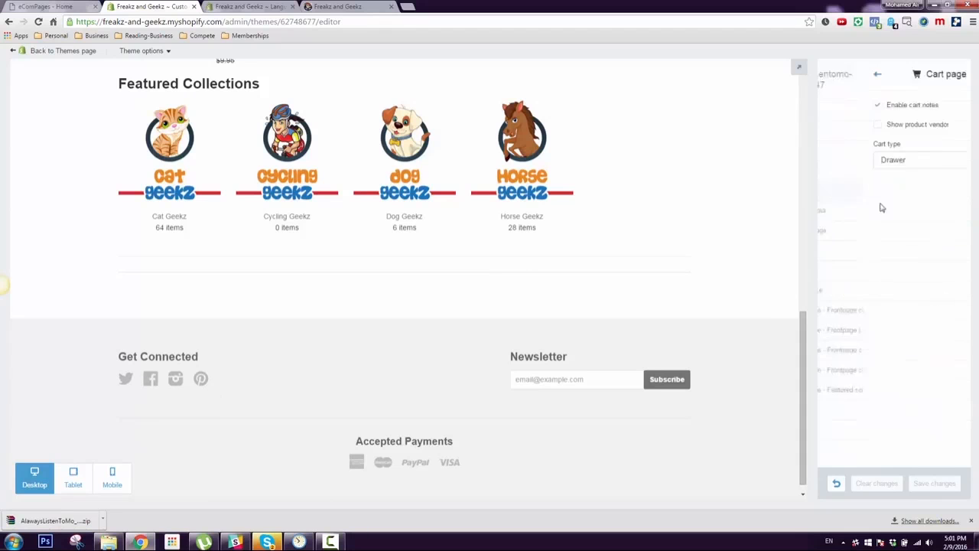
pyautogui.scroll(10, 574, 309)
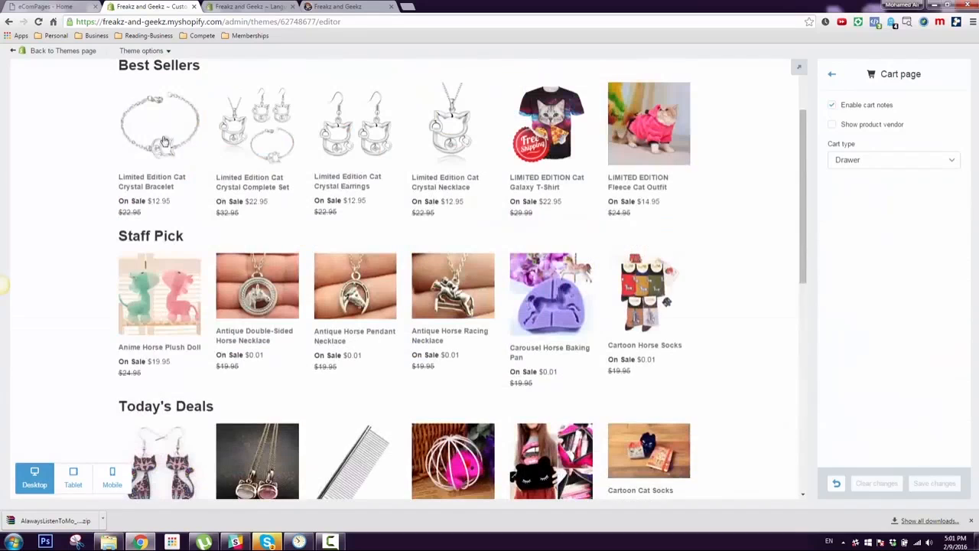
pyautogui.click(163, 142)
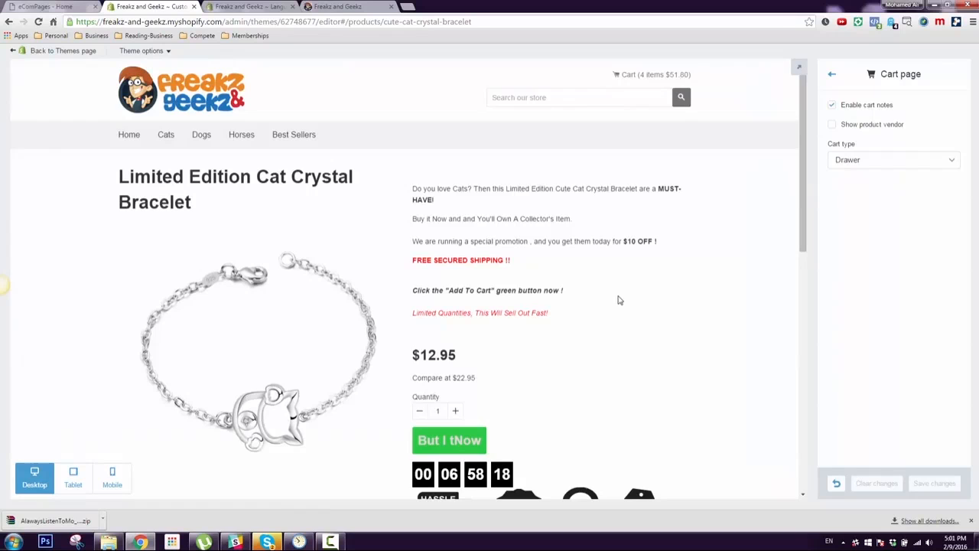
pyautogui.scroll(-2, 544, 282)
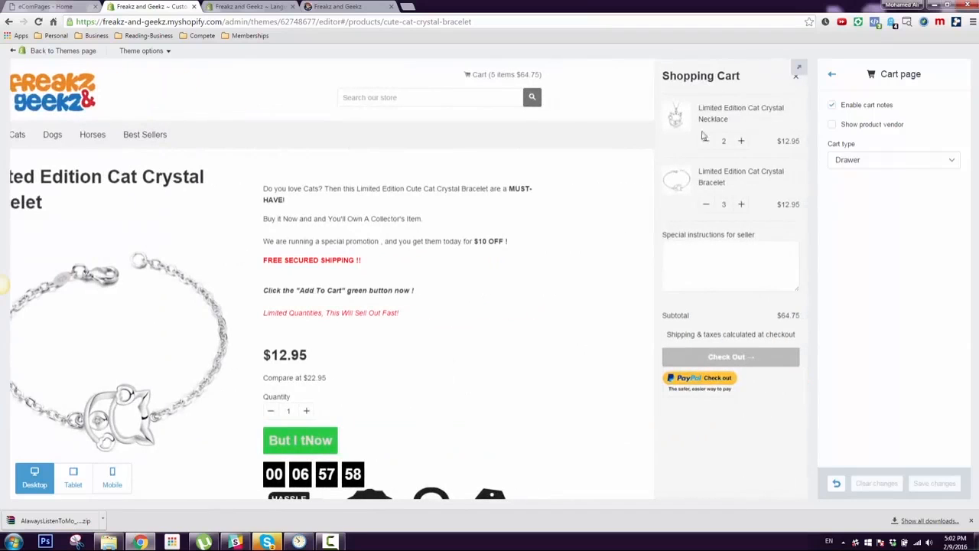
# Step: Change the cart type to Page, disable cart notes, and save the cart page settings
pyautogui.click(867, 164)
pyautogui.click(870, 184)
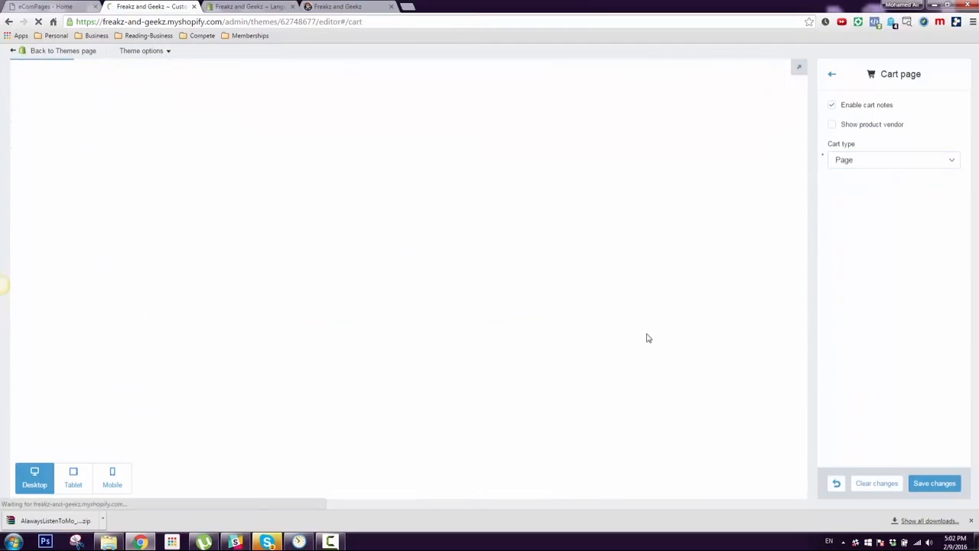
pyautogui.scroll(-5, 586, 271)
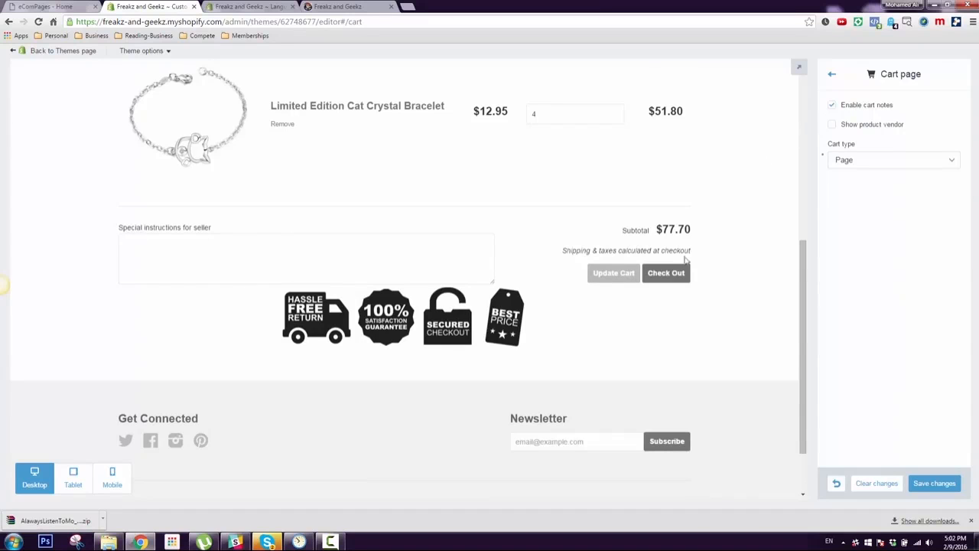
pyautogui.click(831, 107)
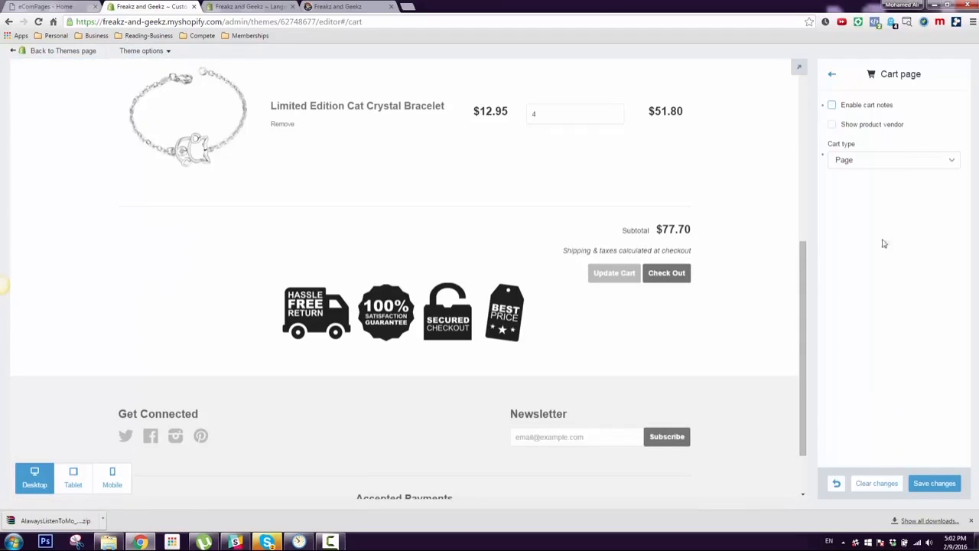
pyautogui.click(929, 495)
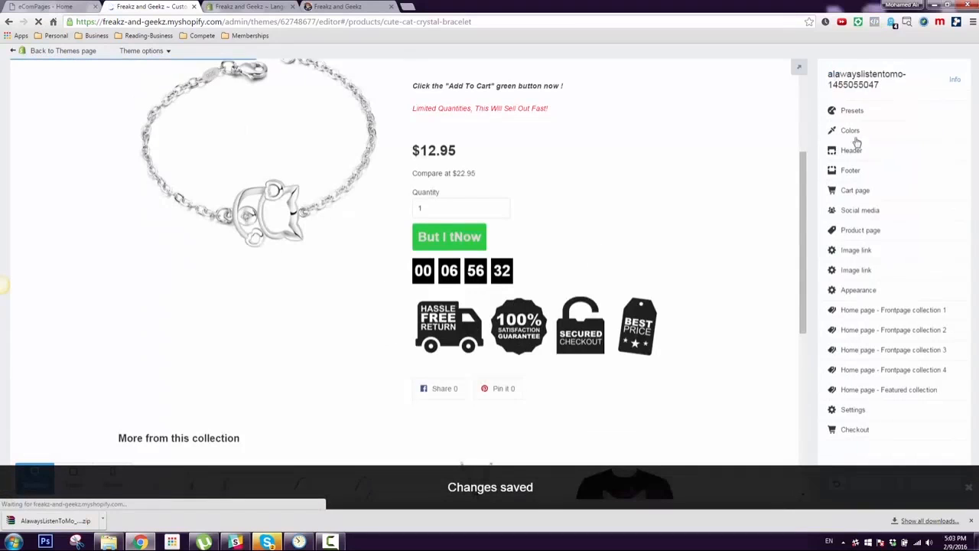
# Step: In the Appearance settings, try a red page background color and replace it with off-white #f8f7f7
pyautogui.click(898, 294)
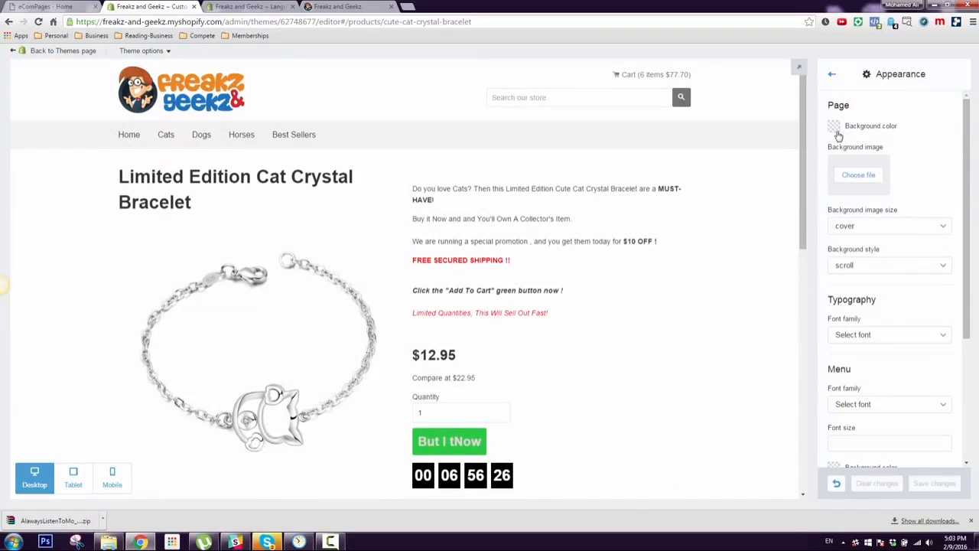
pyautogui.click(834, 127)
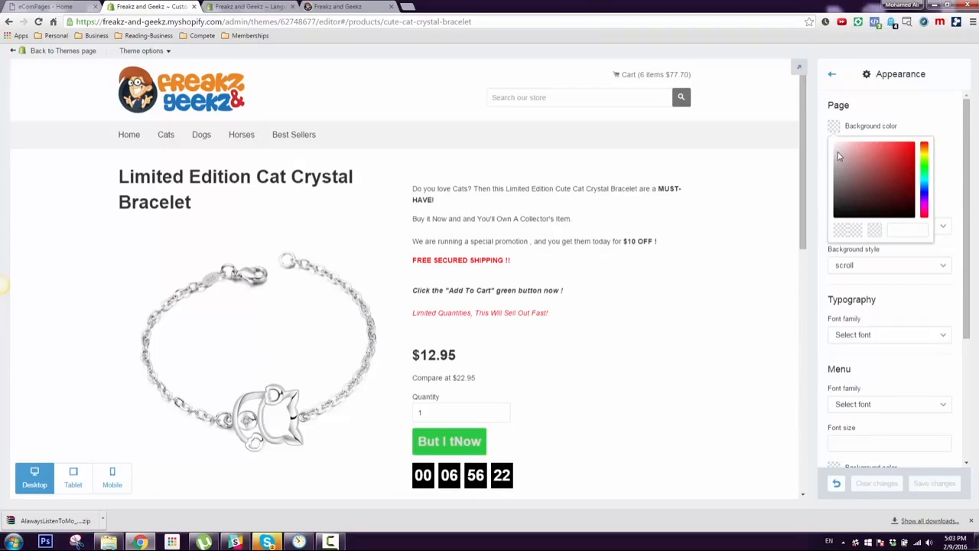
pyautogui.click(893, 158)
pyautogui.click(920, 100)
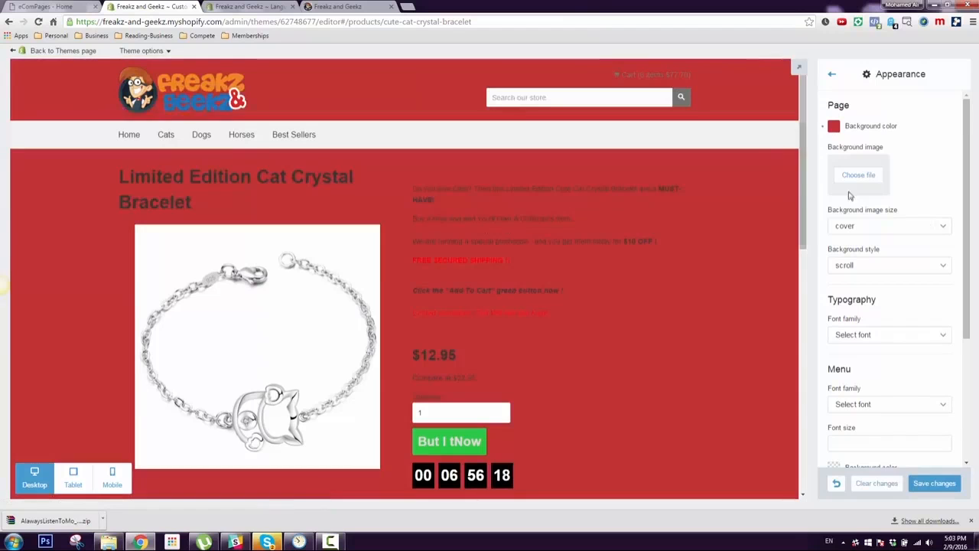
pyautogui.click(833, 127)
pyautogui.click(836, 145)
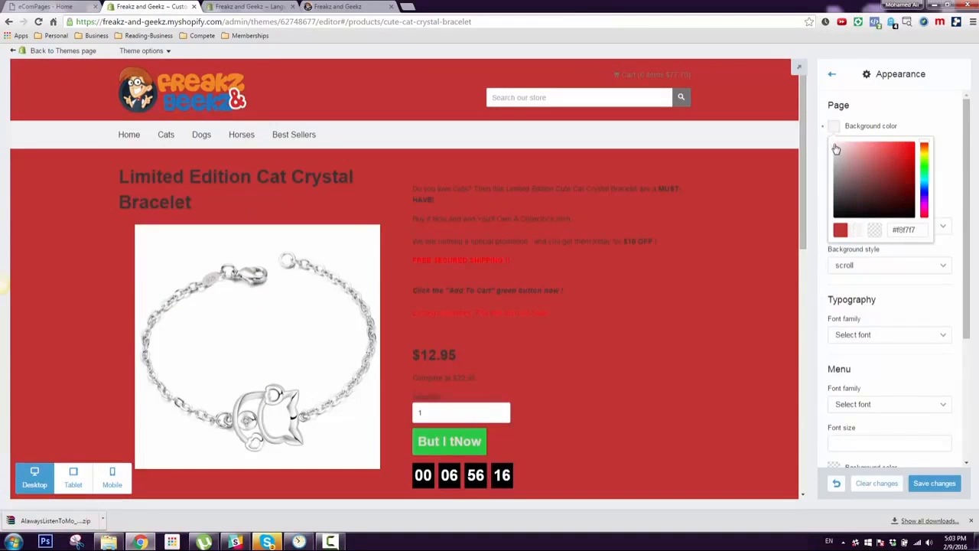
pyautogui.click(886, 114)
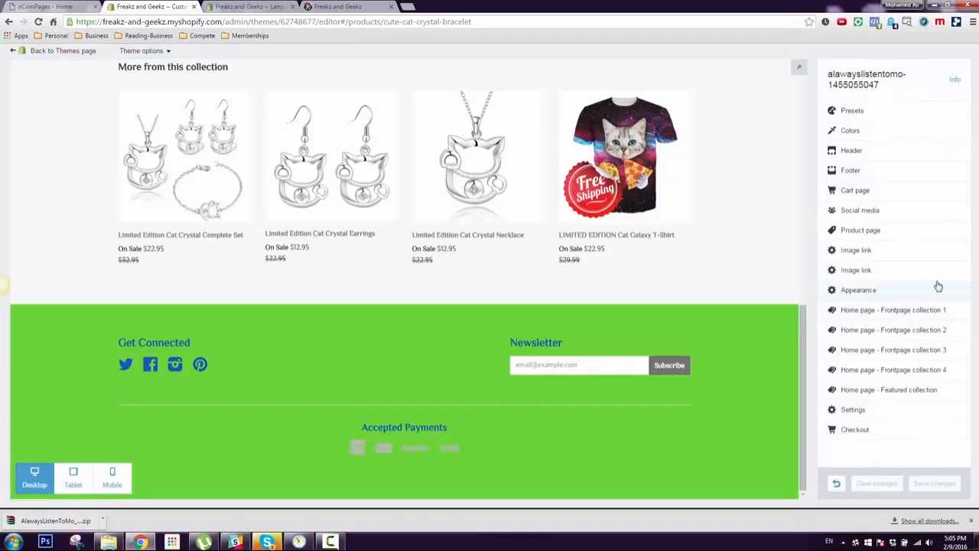
# Step: Replace the footer text in the theme's general Settings section with "Always Listen To Mo" and save the changes
pyautogui.click(909, 411)
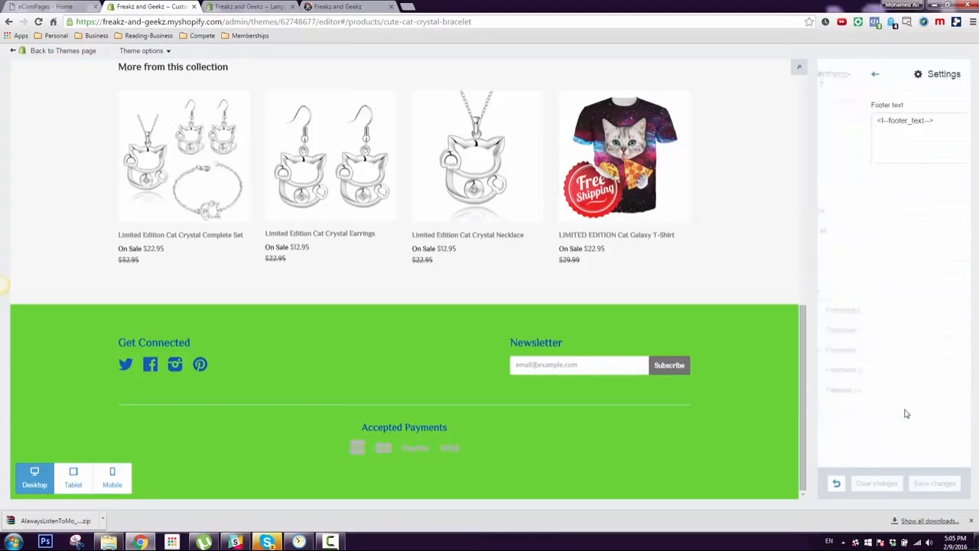
pyautogui.moveTo(913, 133); pyautogui.dragTo(810, 132)
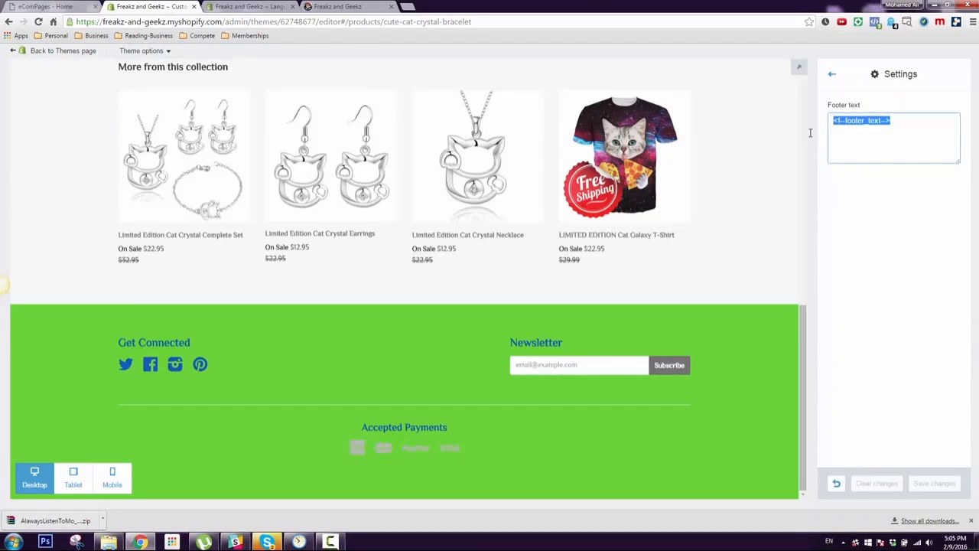
pyautogui.write('A')
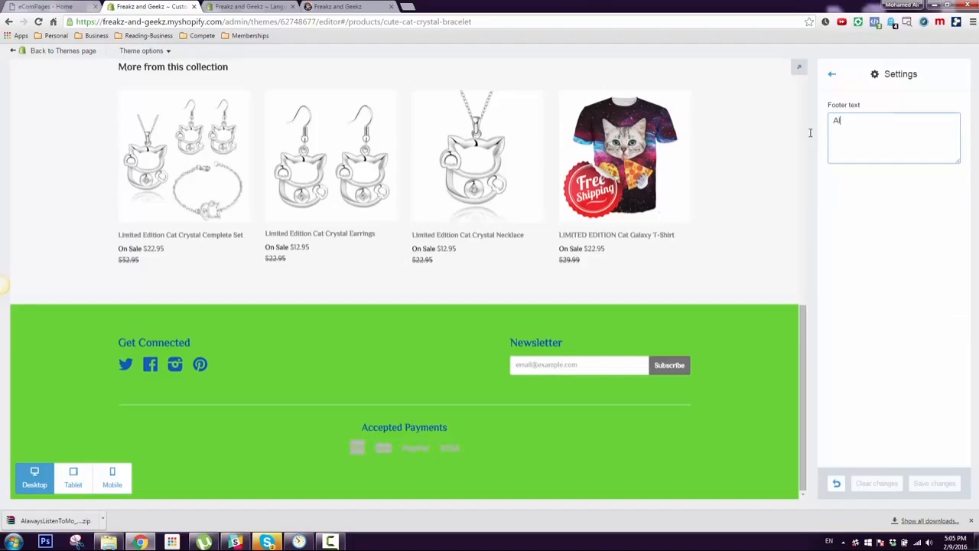
pyautogui.write('lways ')
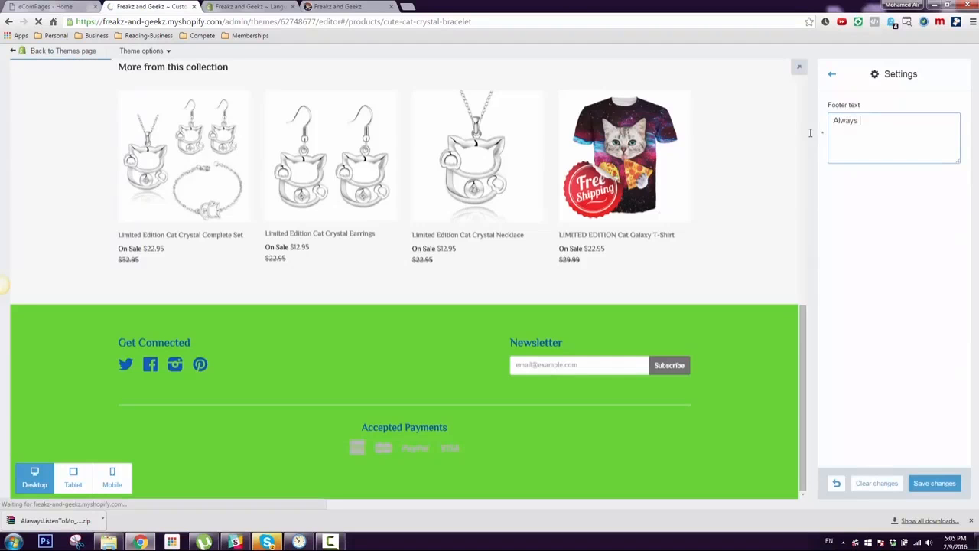
pyautogui.write('Liten To Mo')
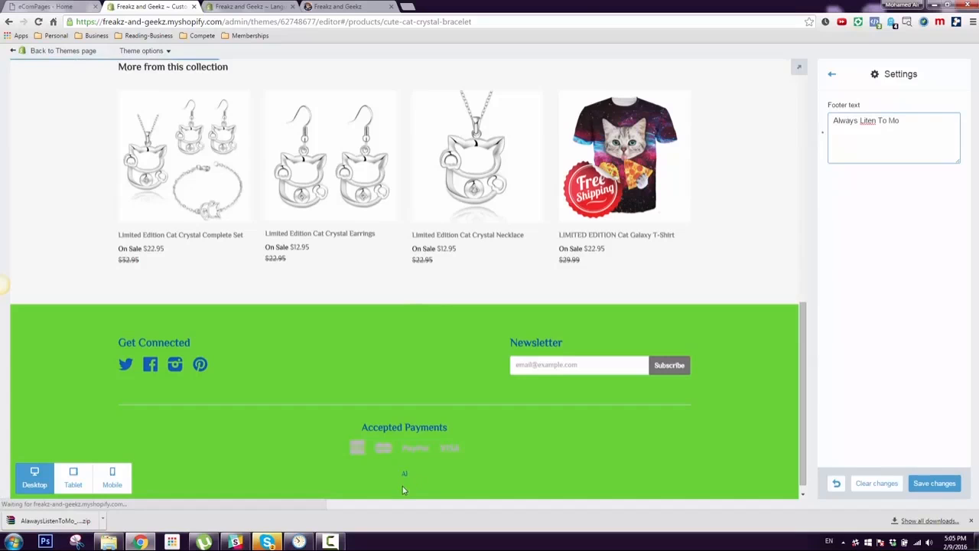
pyautogui.click(931, 483)
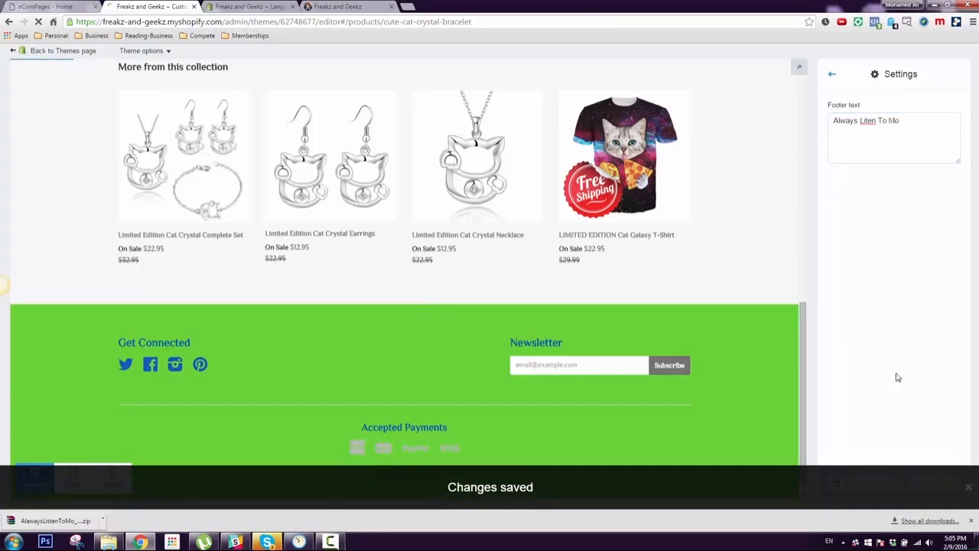
pyautogui.click(867, 120)
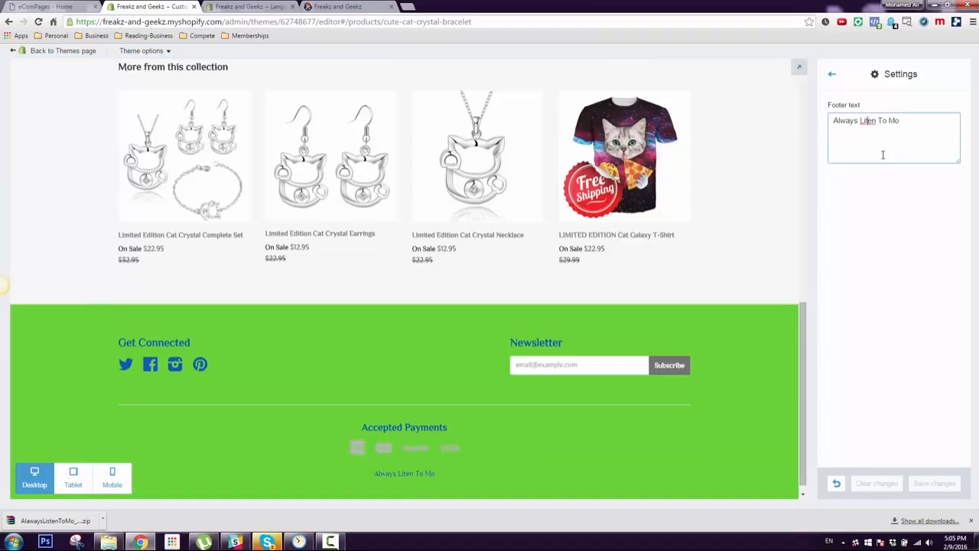
pyautogui.write('s')
pyautogui.click(935, 483)
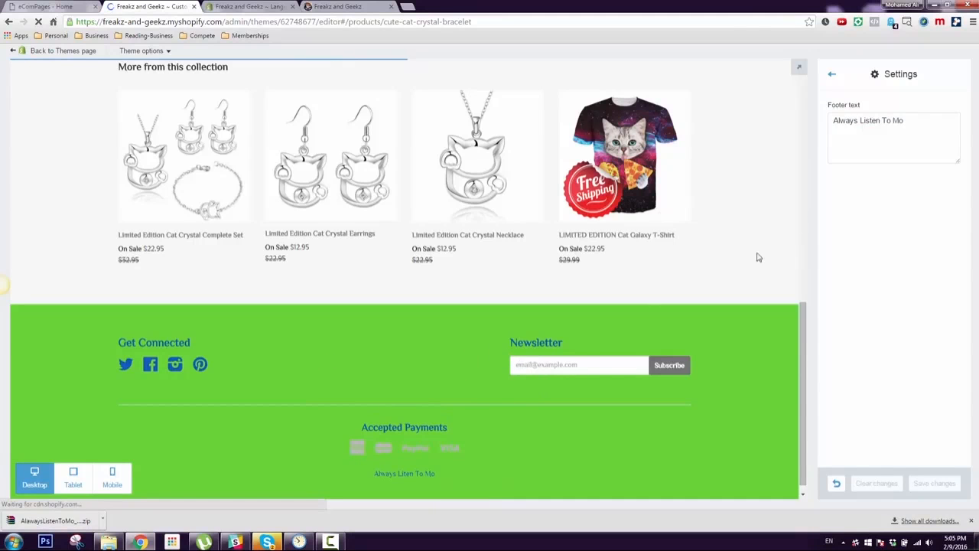
# Step: Save the Colors settings and preview the Limited Edition Cat Crystal Bracelet page from the Cats collection
pyautogui.scroll(9, 656, 313)
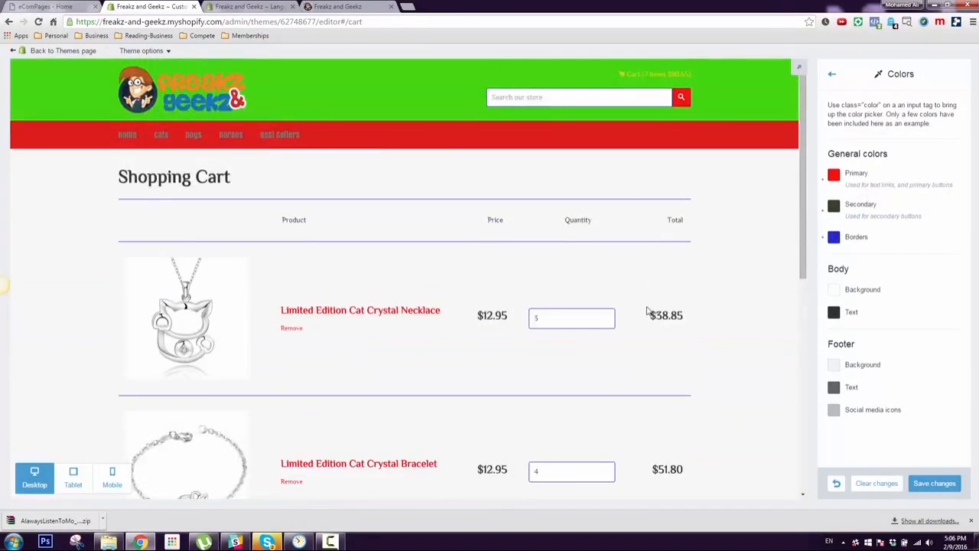
pyautogui.click(932, 485)
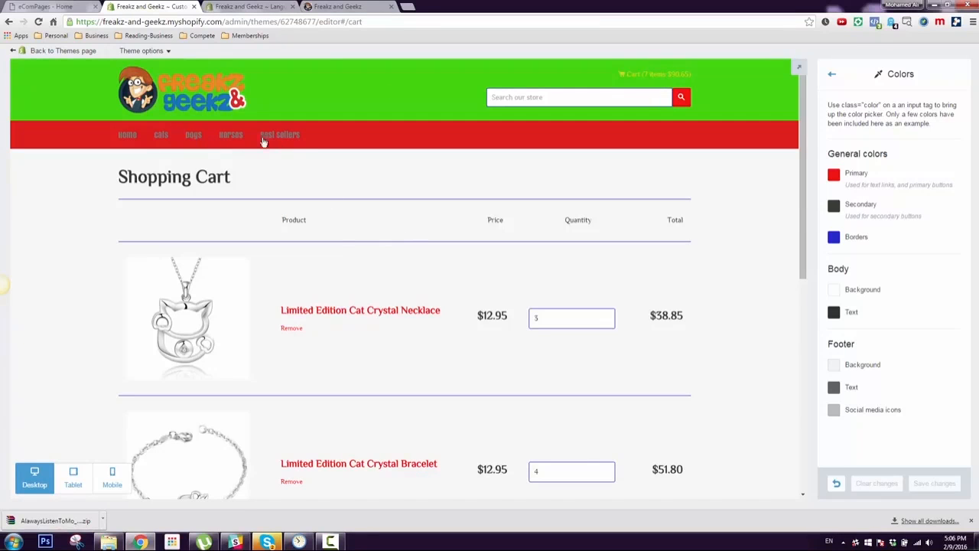
pyautogui.click(161, 138)
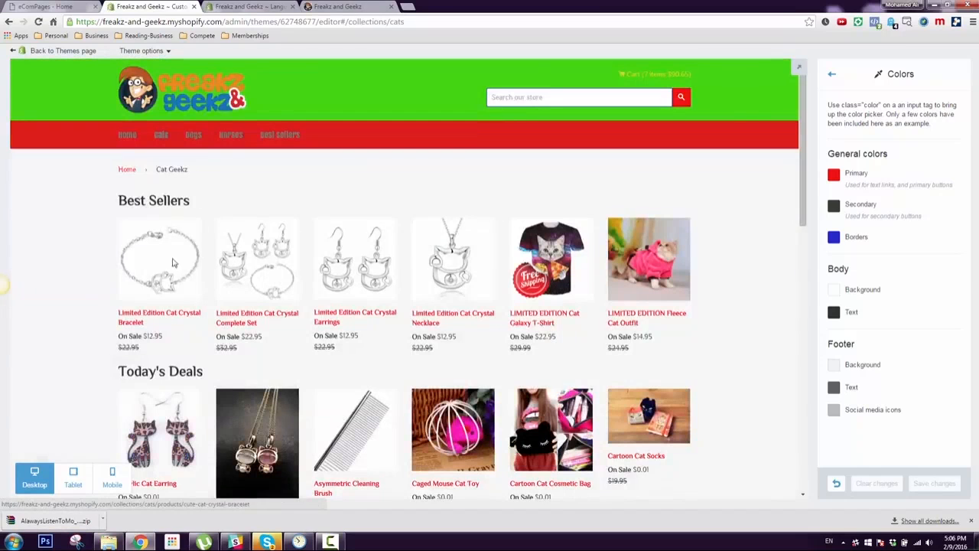
pyautogui.click(173, 263)
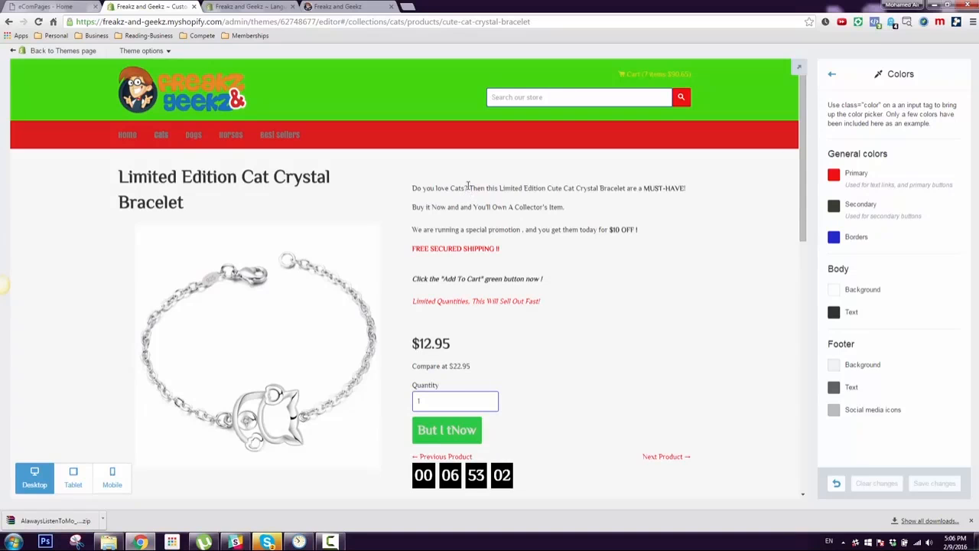
# Step: Examine the bracelet's product description, highlighting its opening question, the free shipping line and the "Add To Cart" wording
pyautogui.moveTo(468, 188); pyautogui.dragTo(413, 189)
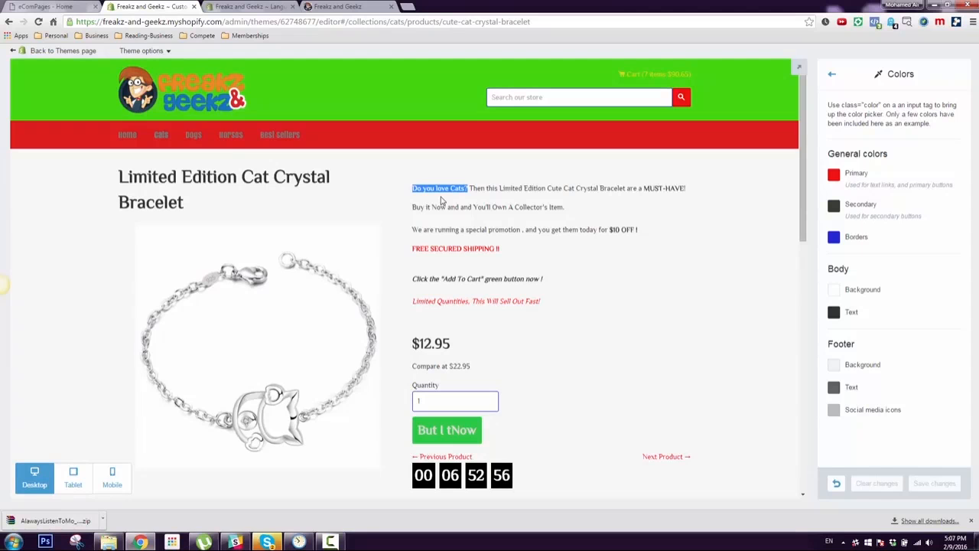
pyautogui.click(473, 201)
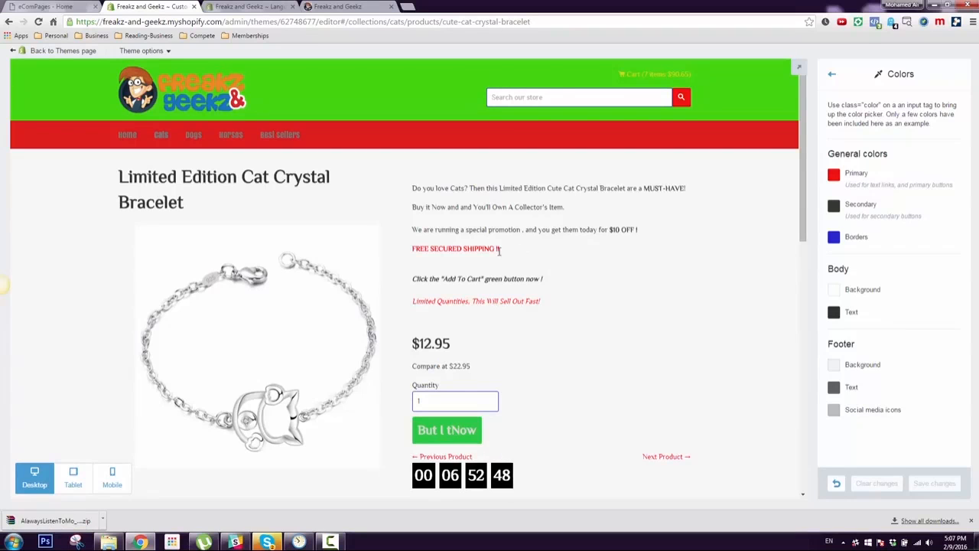
pyautogui.moveTo(512, 254); pyautogui.dragTo(432, 250)
pyautogui.click(446, 265)
pyautogui.moveTo(441, 279); pyautogui.dragTo(491, 280)
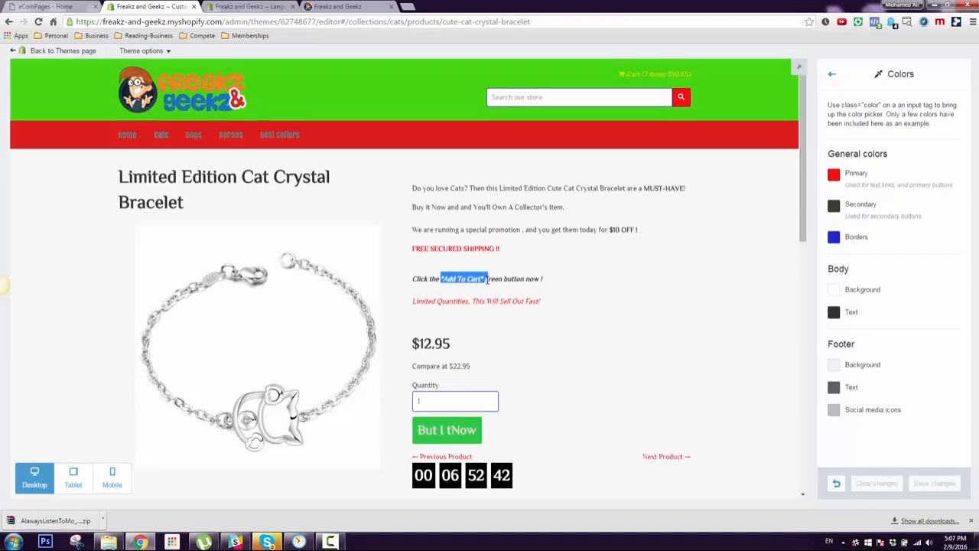
pyautogui.click(517, 285)
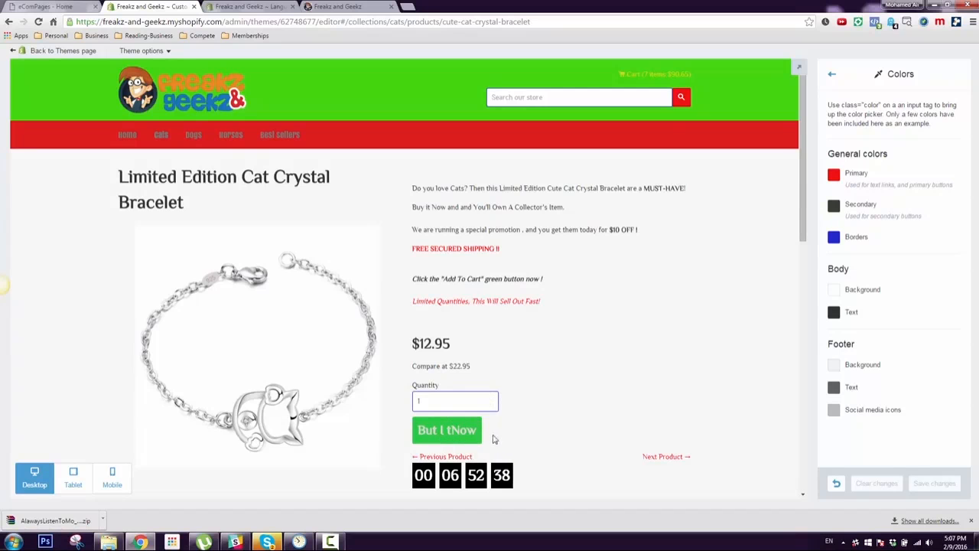
# Step: Change the Product page's Add to Cart text to "Add To Cart" and save the settings
pyautogui.click(832, 75)
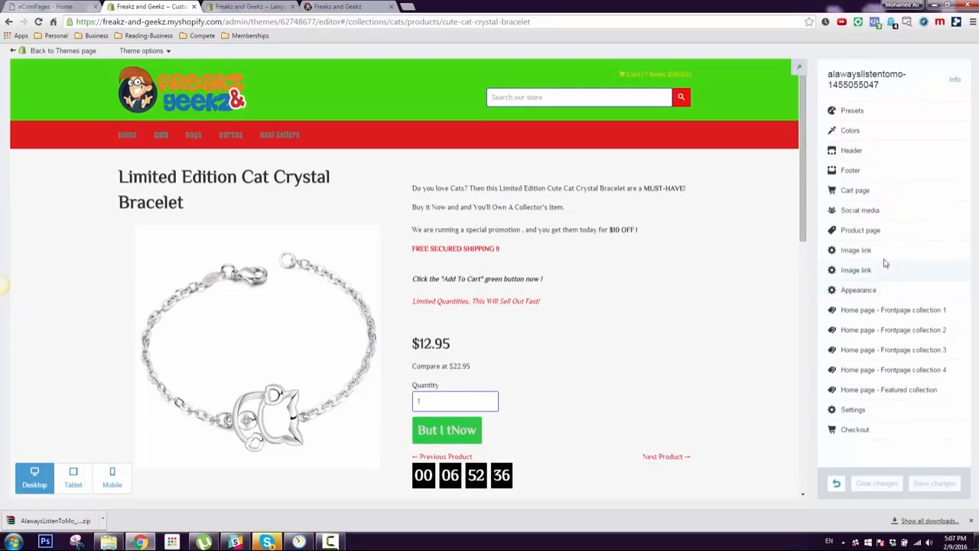
pyautogui.click(883, 232)
pyautogui.moveTo(879, 257); pyautogui.dragTo(762, 261)
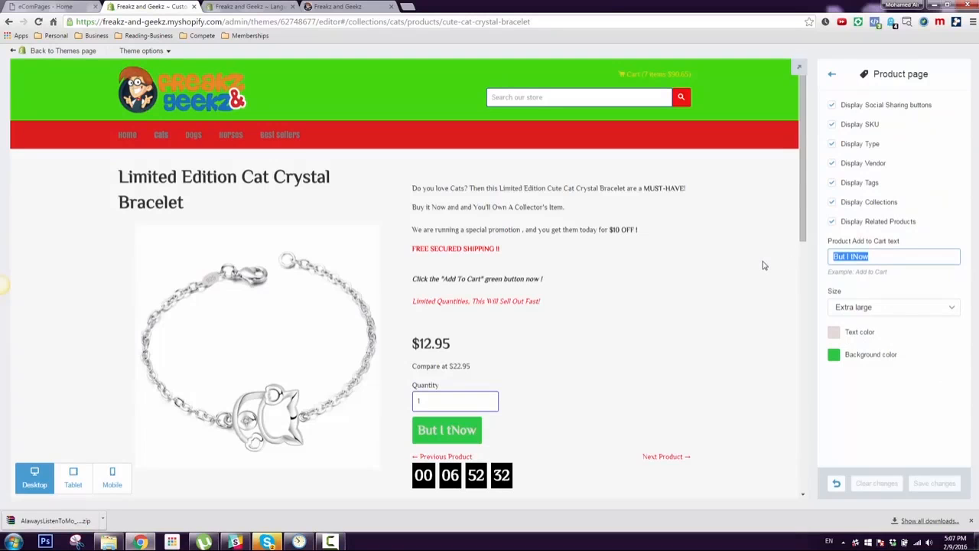
pyautogui.write('Add tTo Cart')
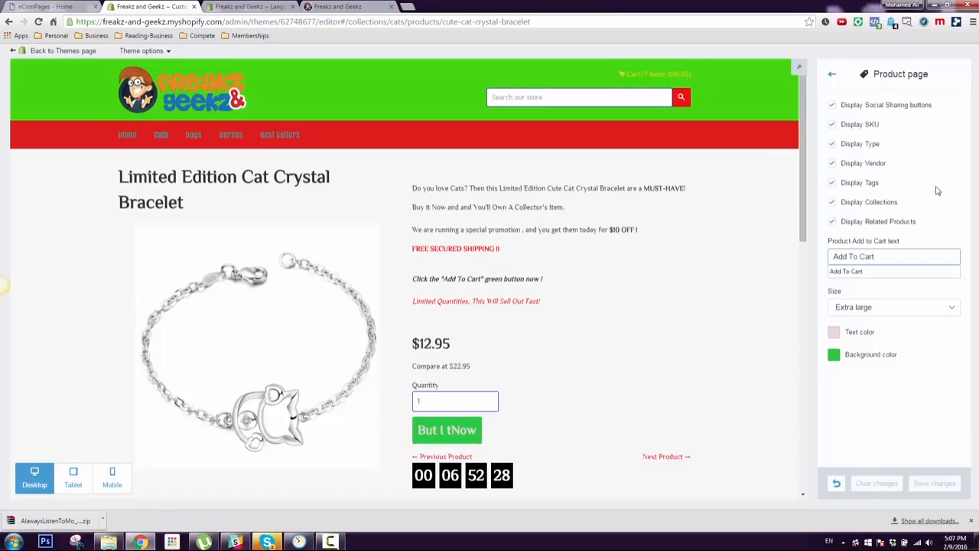
pyautogui.click(944, 482)
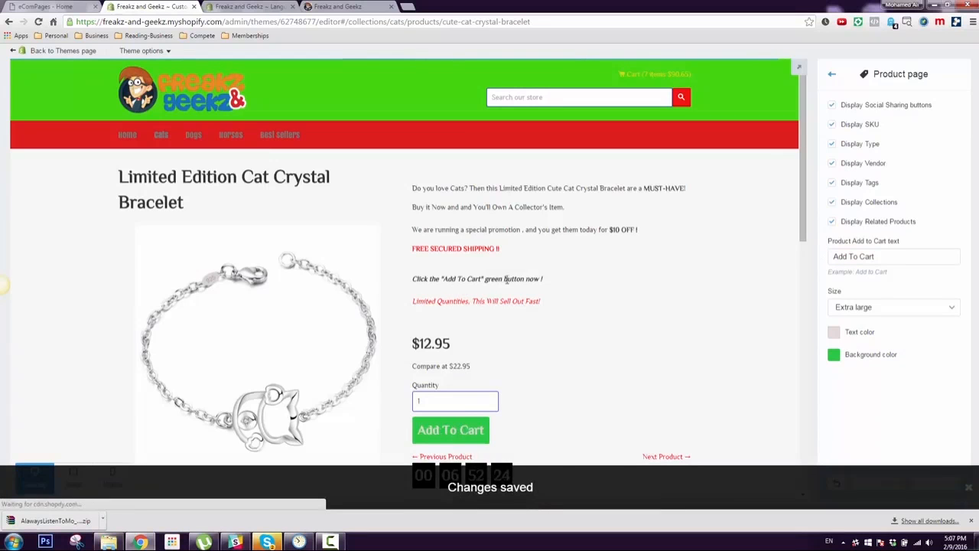
# Step: Compare the bracelet product page with the Bracelet 1200x1200 image in Windows Photo Viewer, and return to Chrome
pyautogui.scroll(-2, 468, 306)
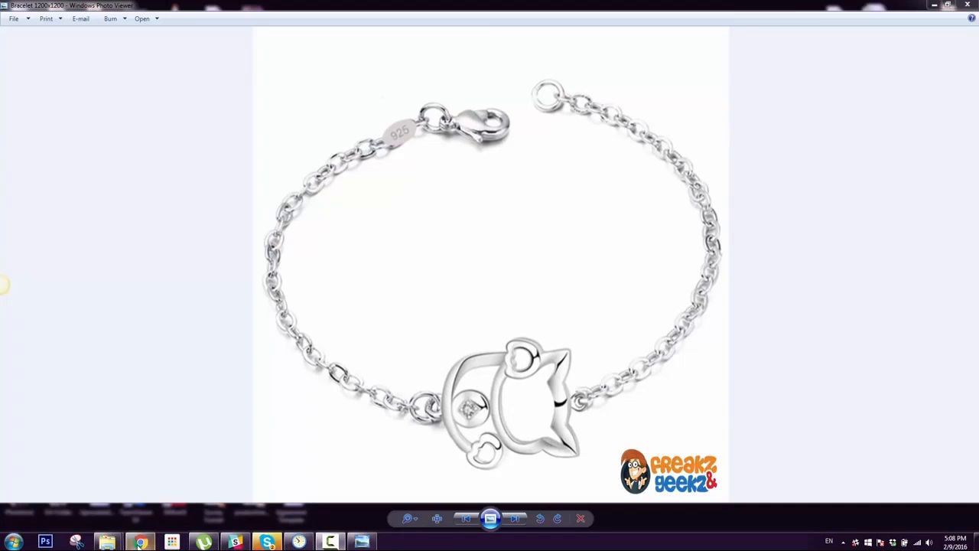
pyautogui.click(140, 542)
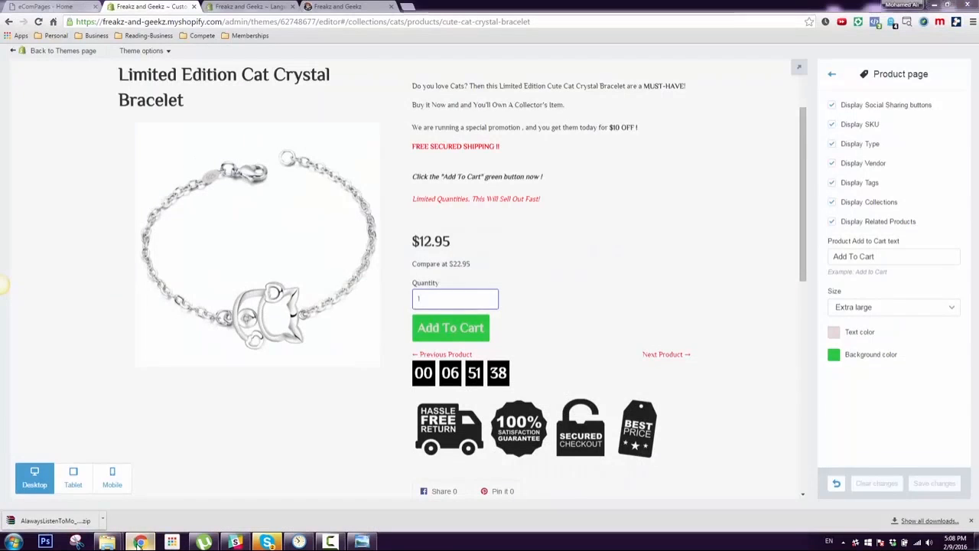
pyautogui.click(140, 542)
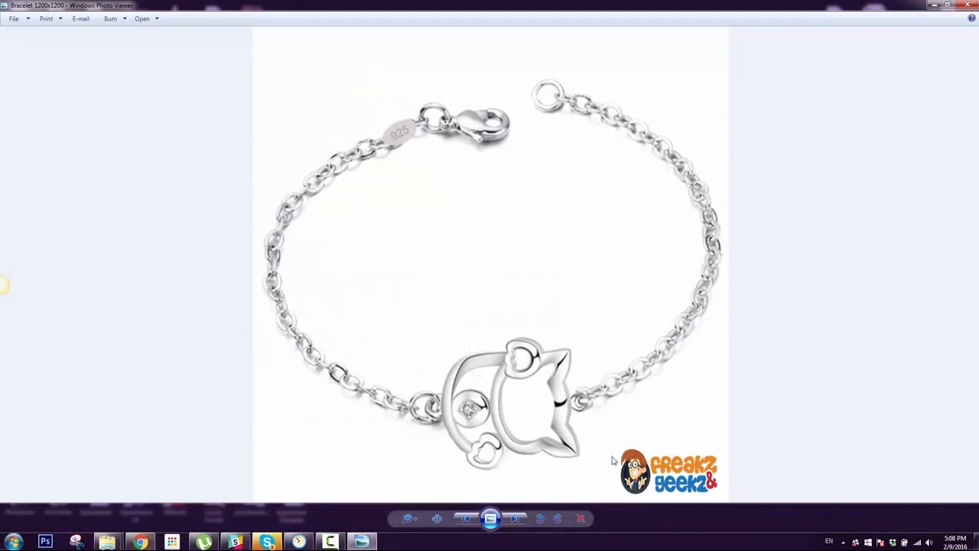
pyautogui.click(140, 541)
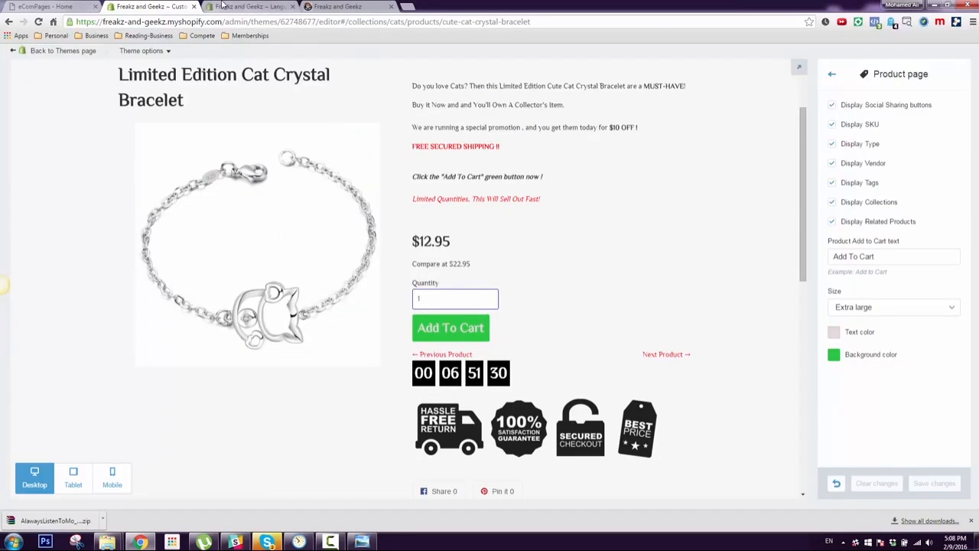
# Step: Open the store's Shipping settings in the Shopify admin and review the USA shipping zone's rates
pyautogui.click(249, 6)
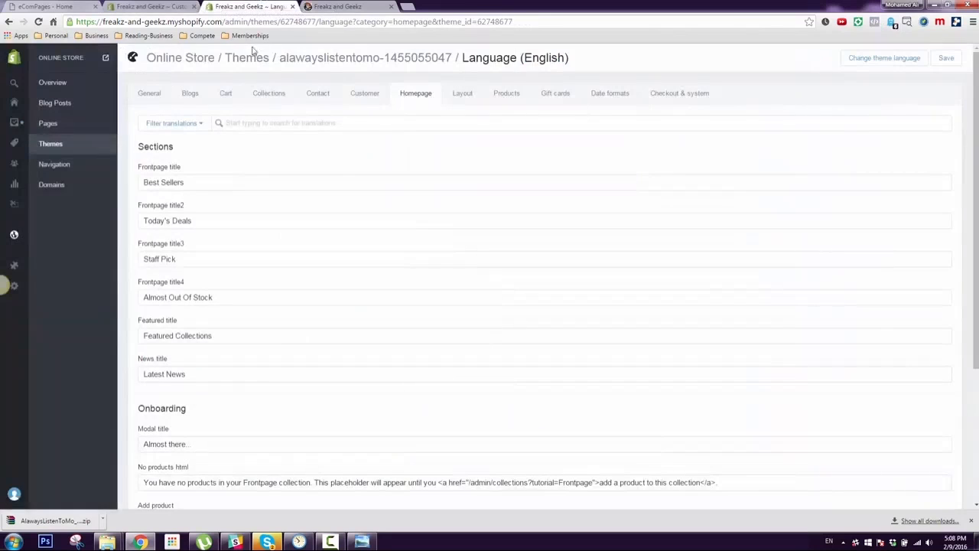
pyautogui.moveTo(50, 200)
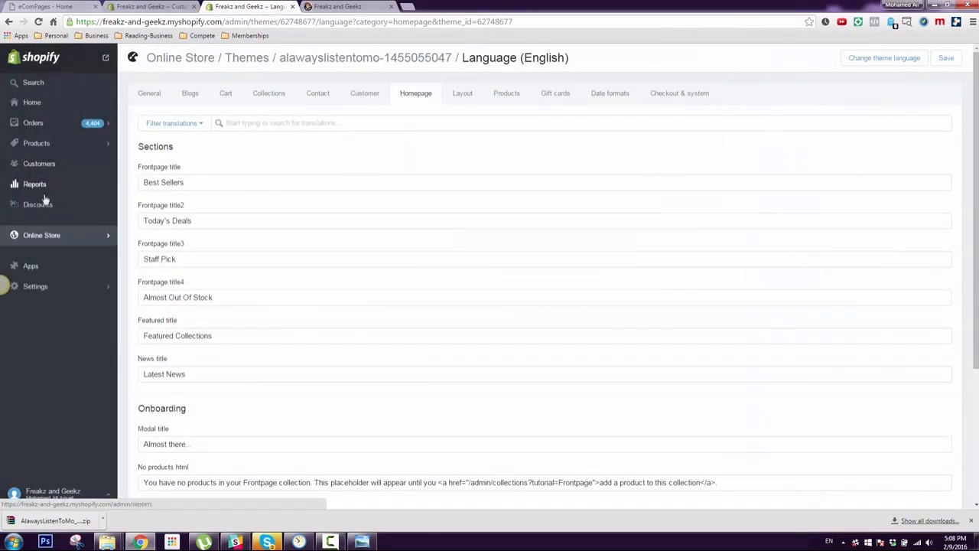
pyautogui.click(68, 295)
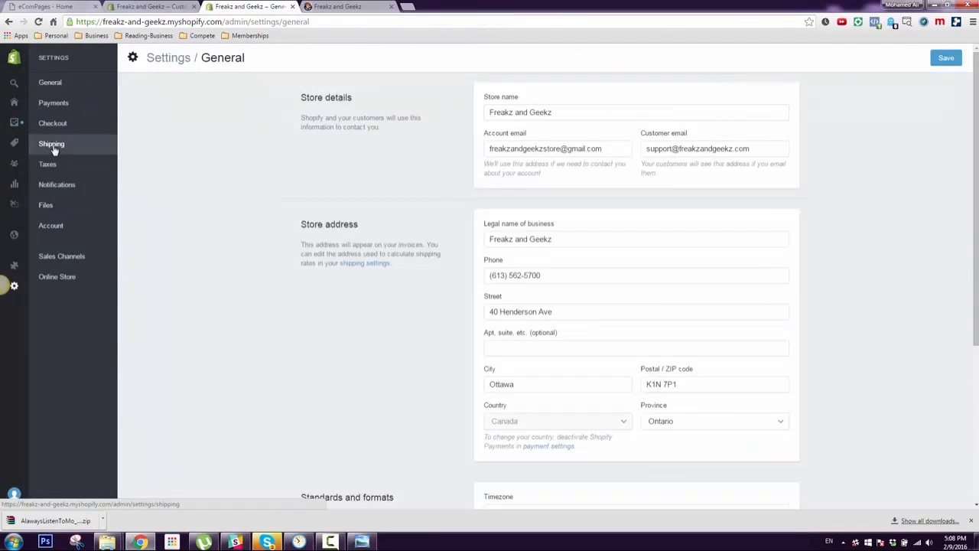
pyautogui.click(54, 148)
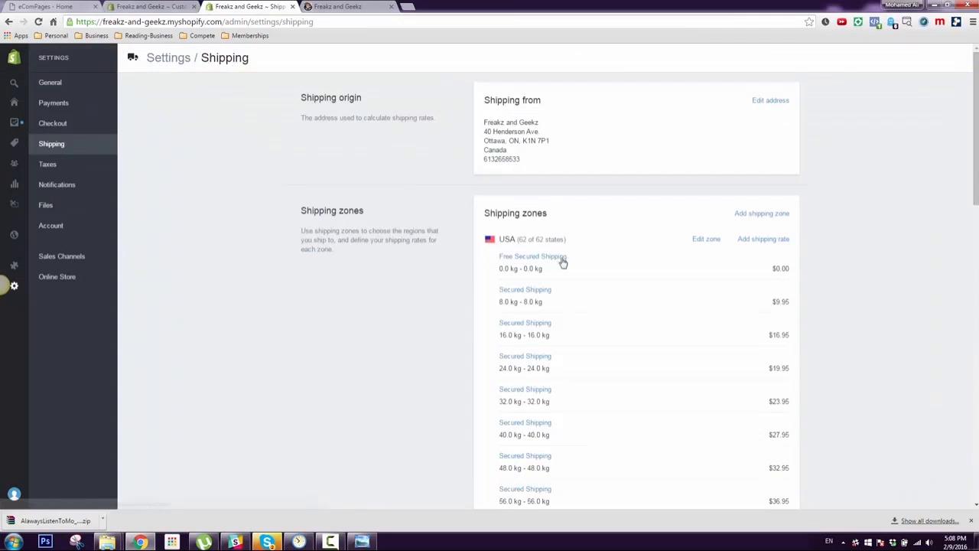
pyautogui.scroll(-1, 562, 264)
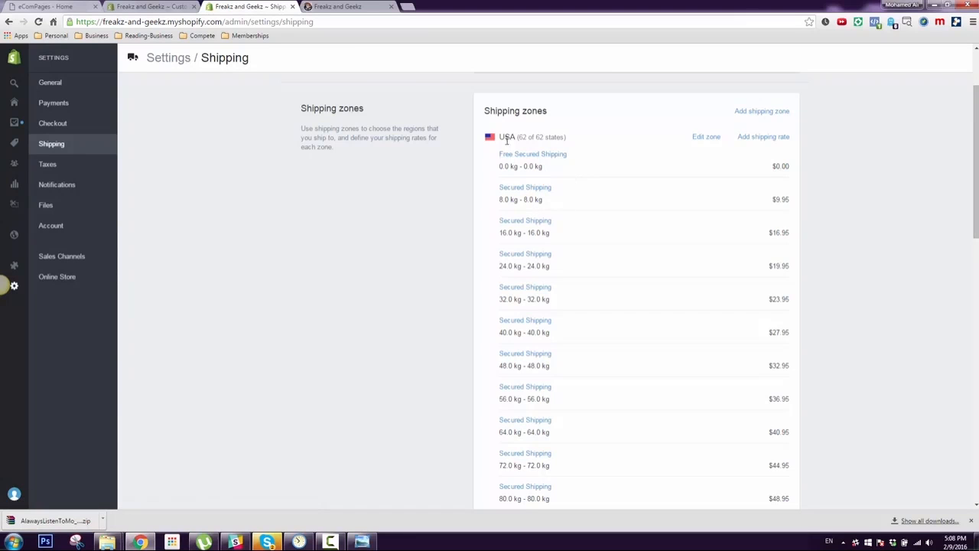
# Step: Review the live storefront's home page, reload it with the new theme colors, and return to the theme editor
pyautogui.click(370, 6)
pyautogui.scroll(2, 471, 230)
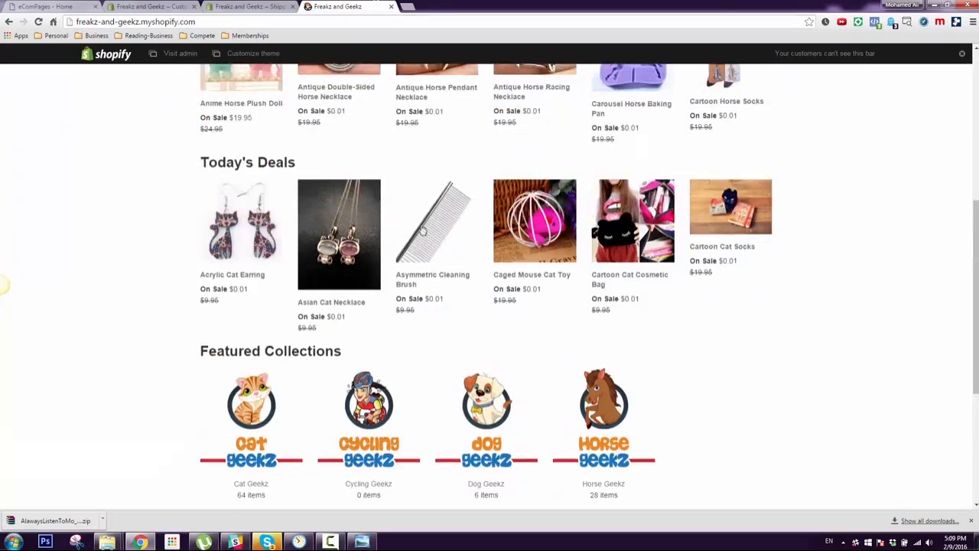
pyautogui.scroll(3, 421, 232)
pyautogui.scroll(2, 444, 200)
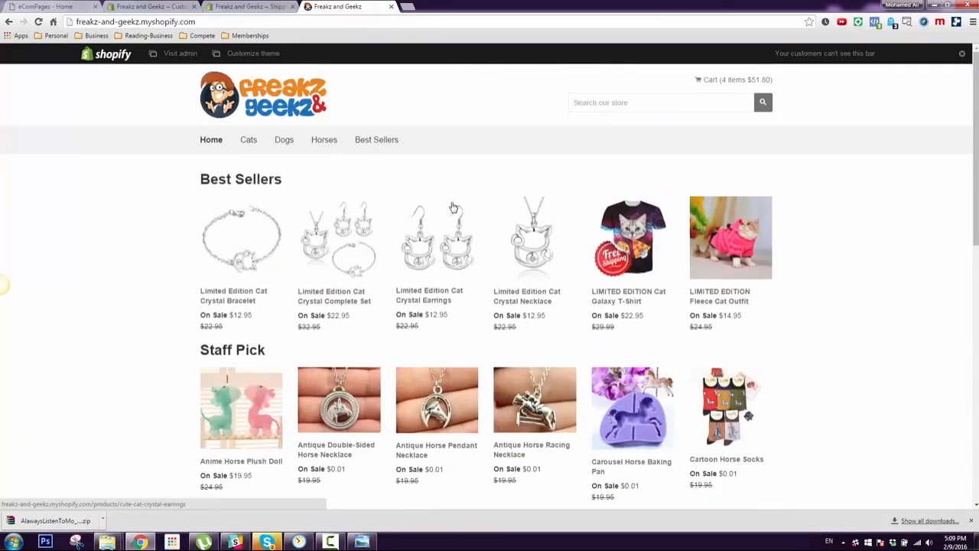
pyautogui.click(453, 207)
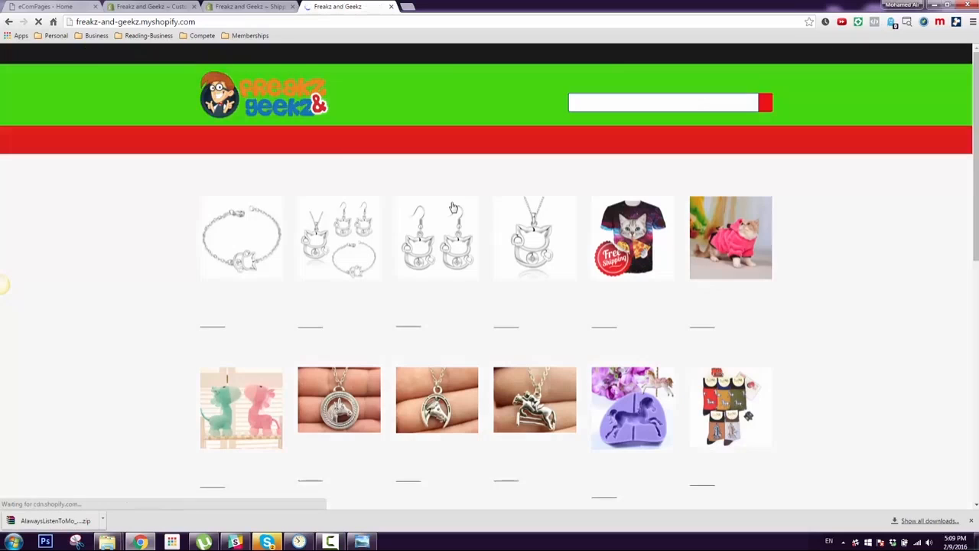
pyautogui.click(152, 6)
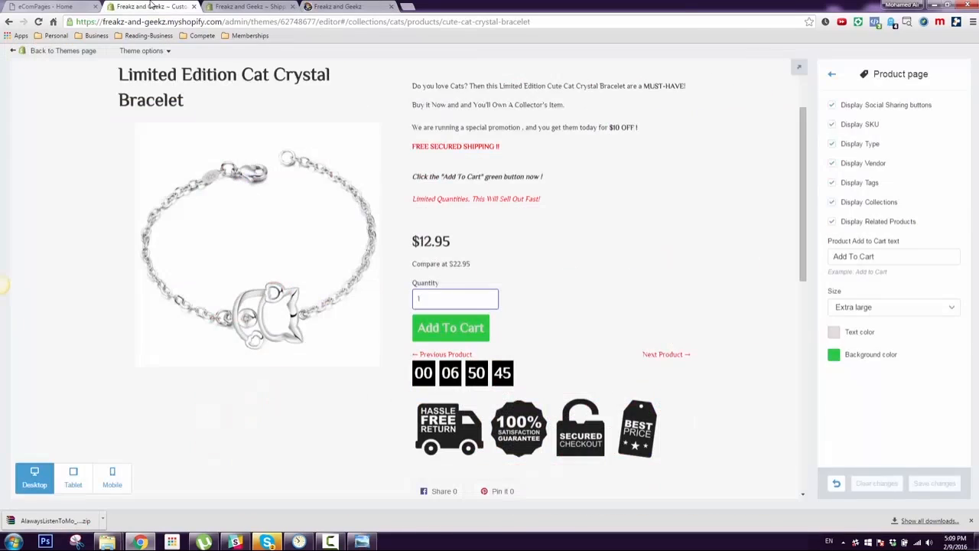